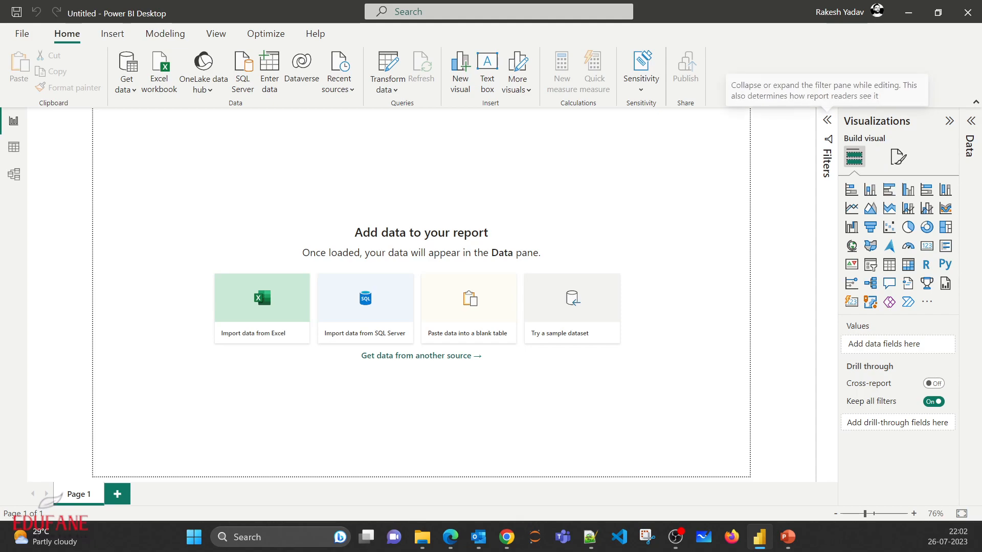
- Expand the Filters and Data panes for a look, and collapse the Filters, Visualizations and Data panes
left_click(827, 120)
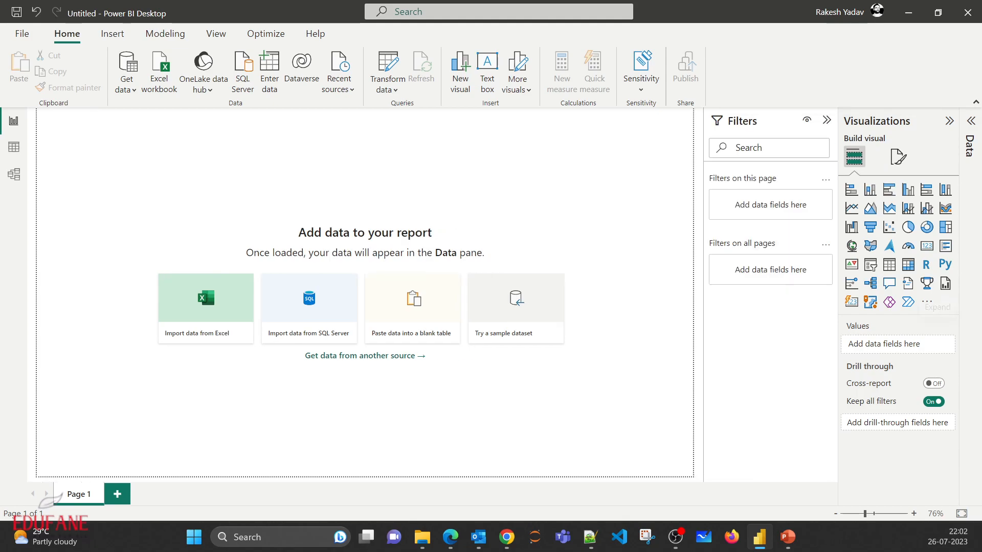
left_click(971, 121)
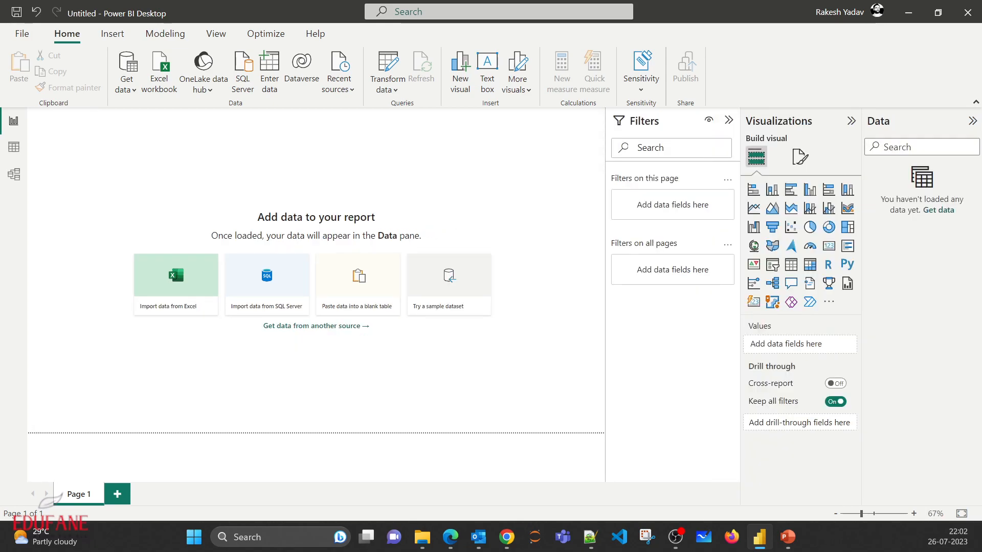
left_click(729, 120)
left_click(851, 121)
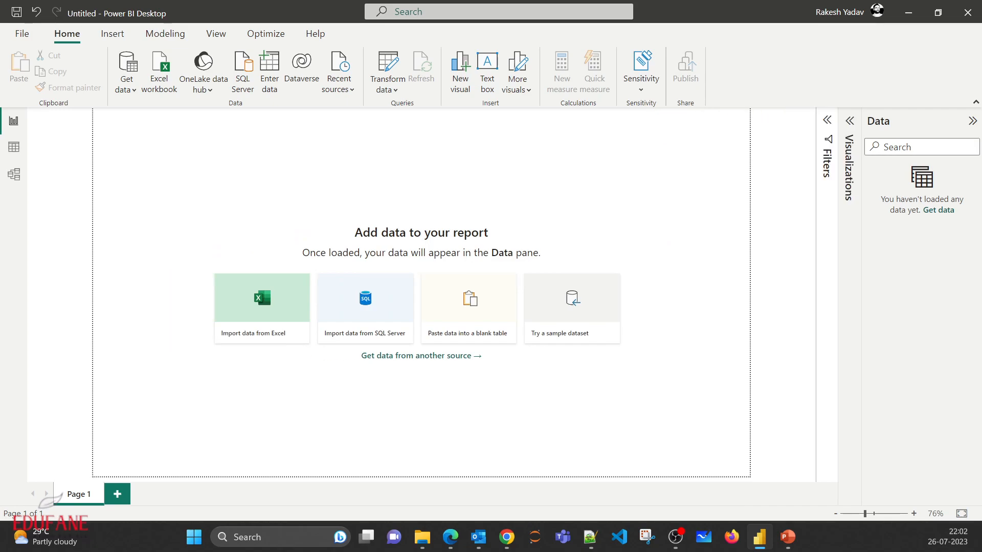
left_click(973, 121)
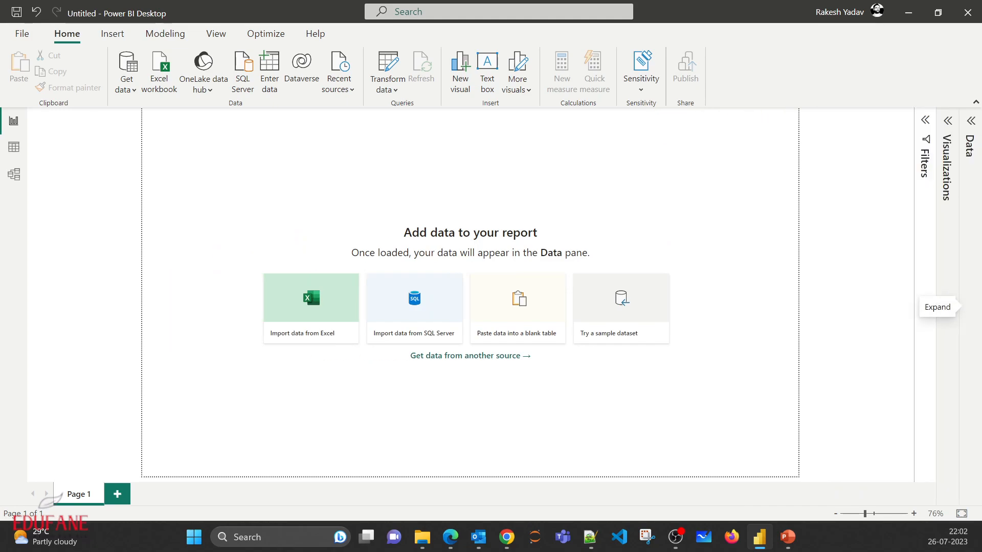
- Look at the empty table view and model view, and return to the report view
left_click(14, 147)
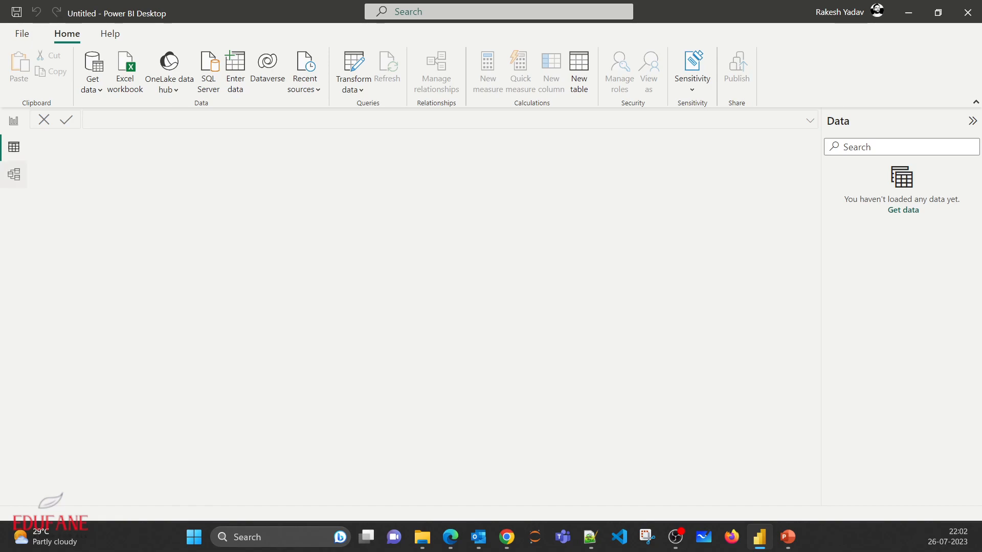
left_click(14, 174)
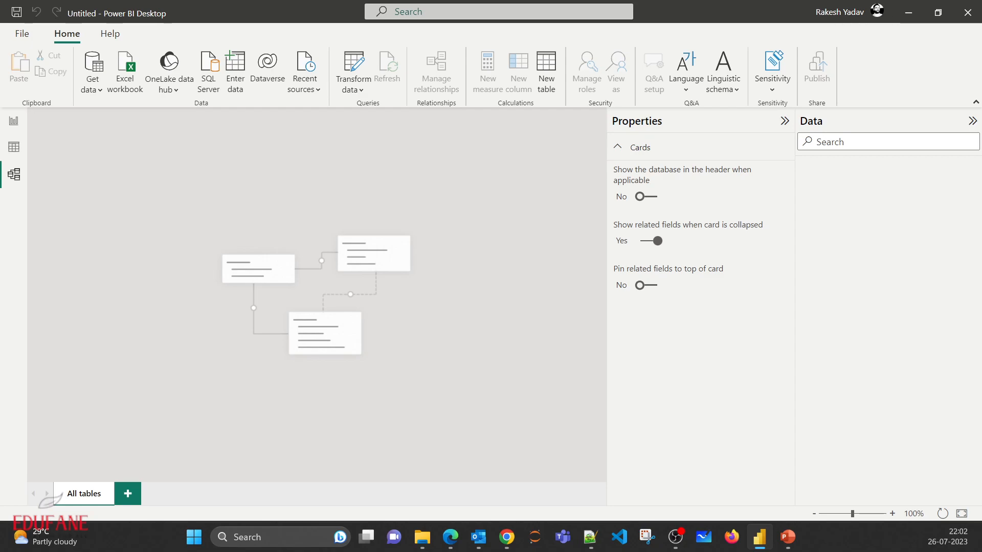
left_click(14, 120)
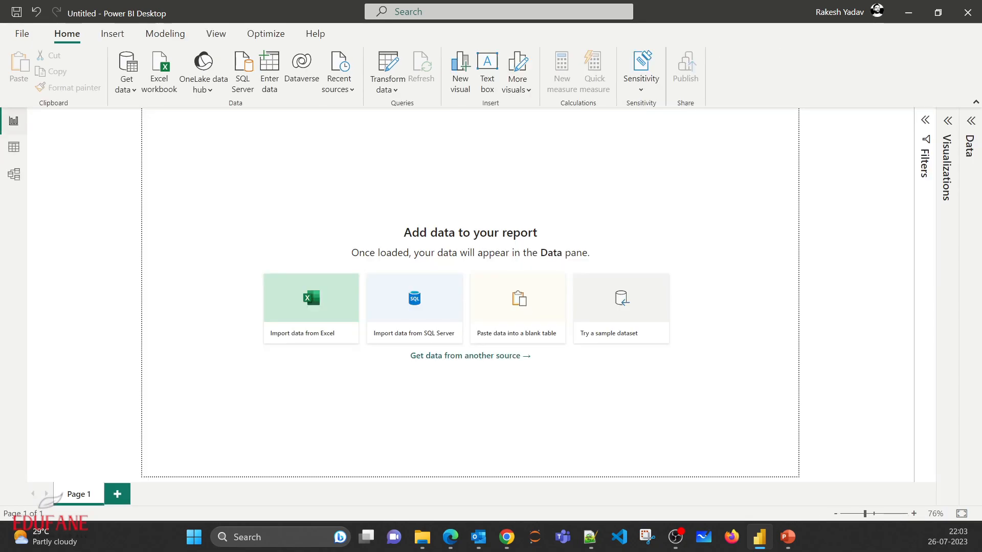
- Bring up the complete list of data source connectors and review the All and File categories
left_click(126, 85)
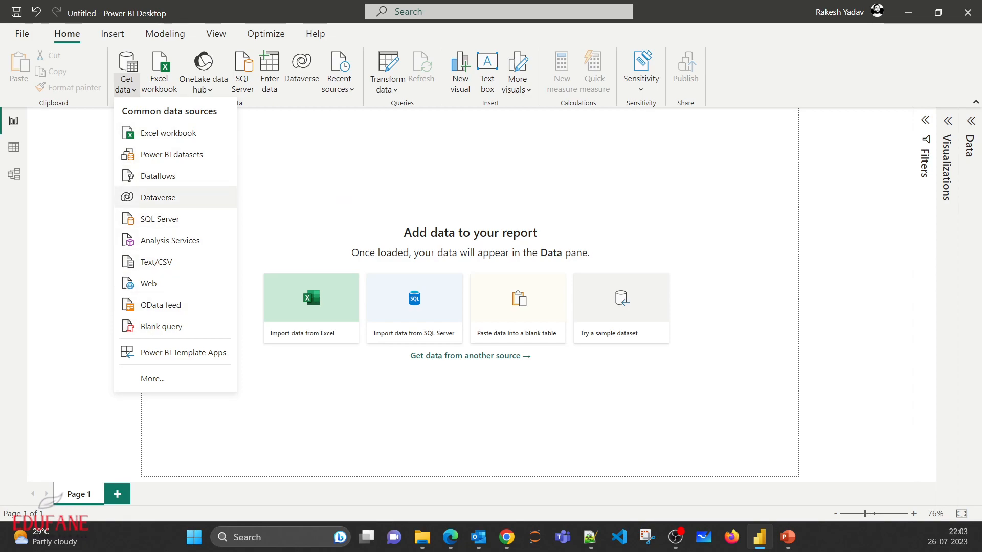
left_click(152, 379)
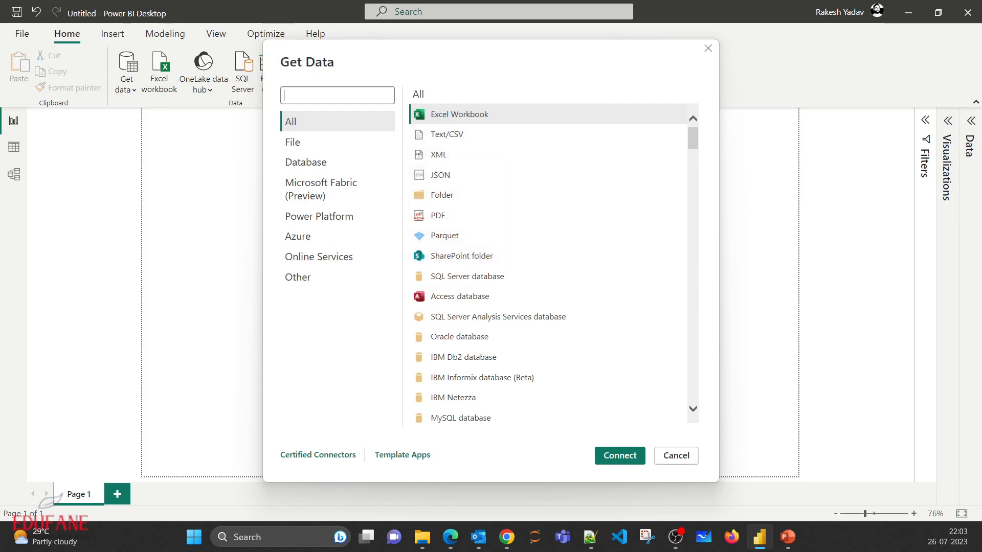
scroll(460, 294, "down", 1)
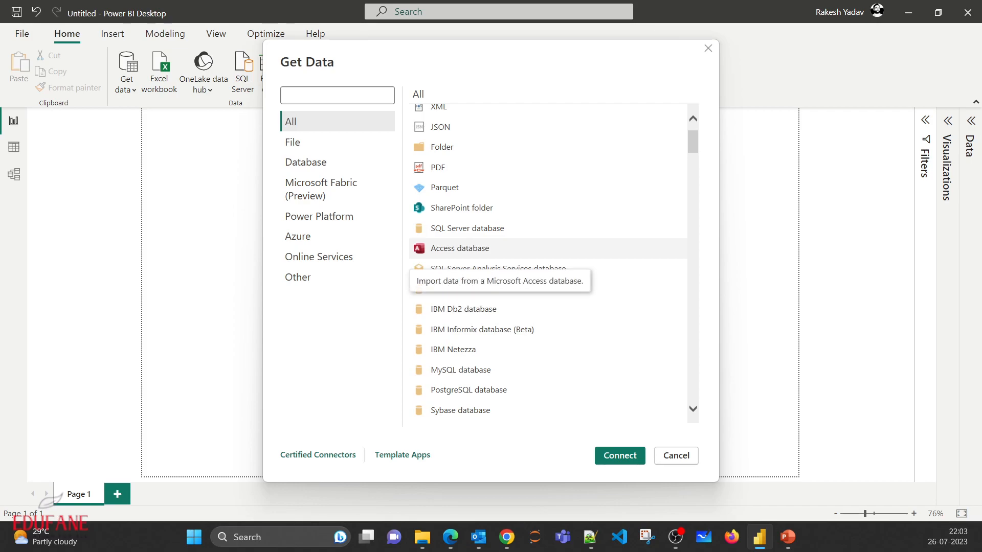
left_click(307, 143)
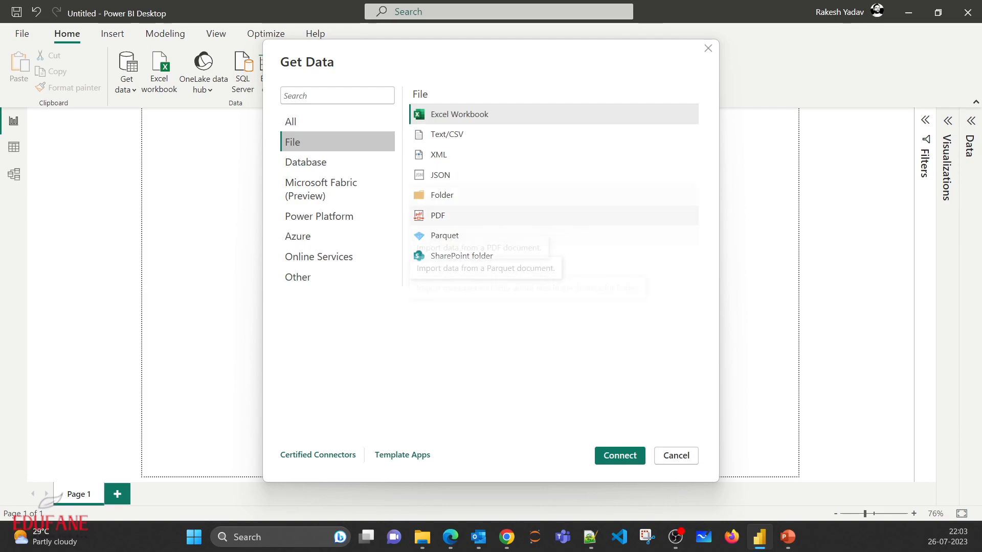
- Examine the full range of connectors offered in the Database category
left_click(327, 162)
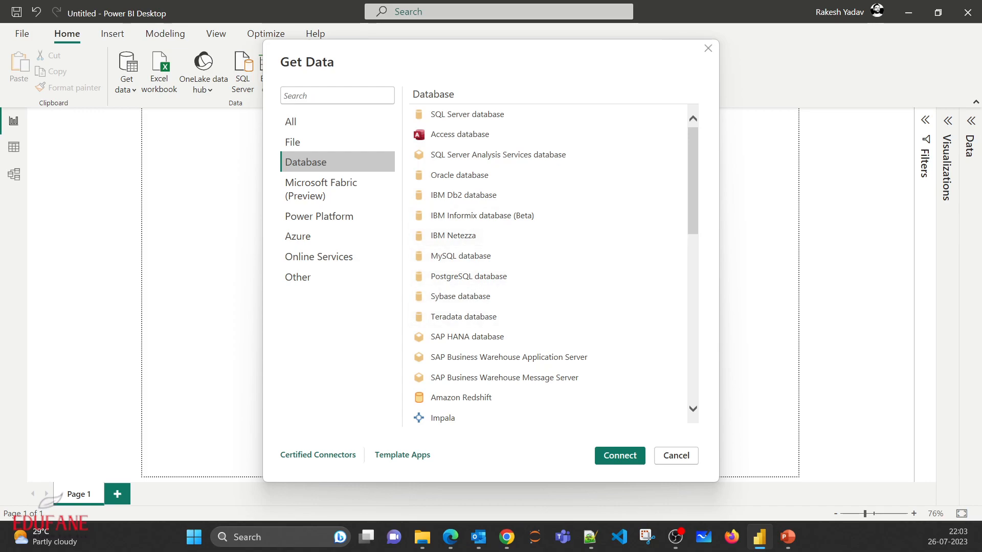
scroll(550, 263, "down", 3)
scroll(550, 263, "down", 4)
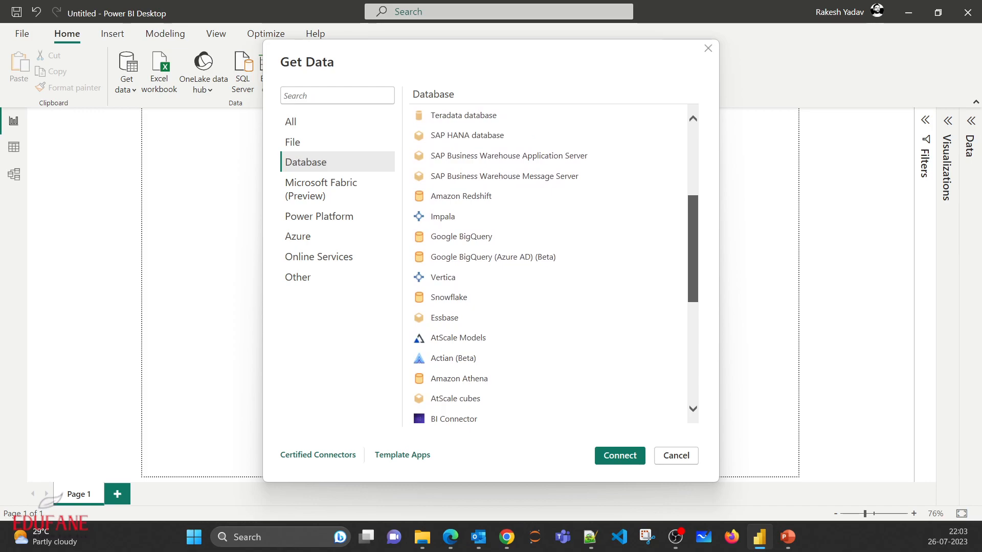
scroll(549, 263, "down", 5)
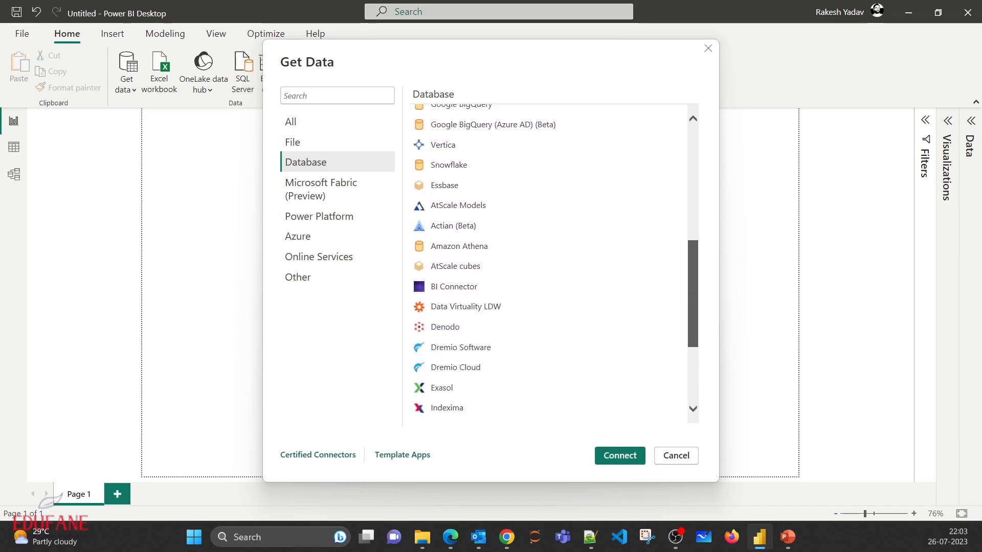
scroll(550, 263, "down", 5)
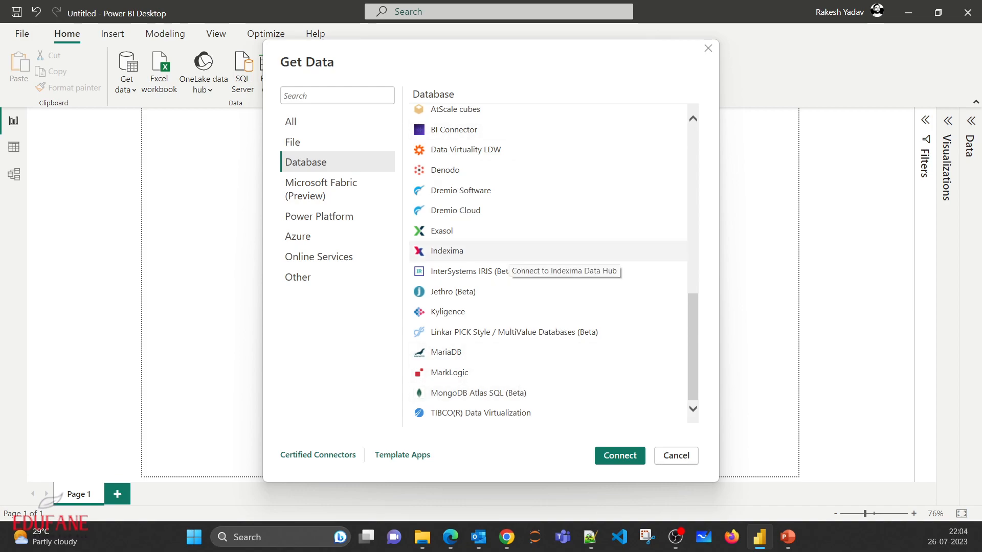
scroll(512, 256, "up", 10)
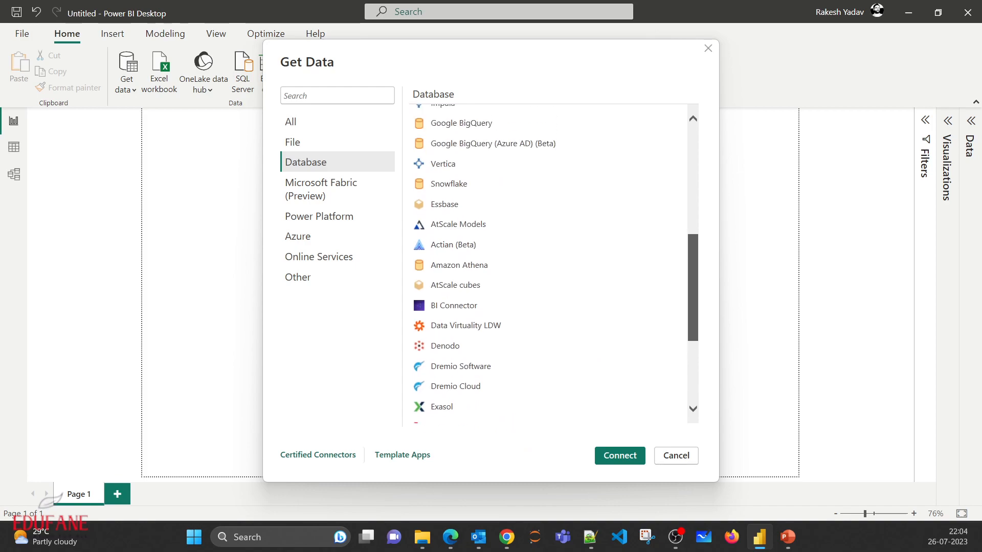
scroll(547, 263, "up", 2)
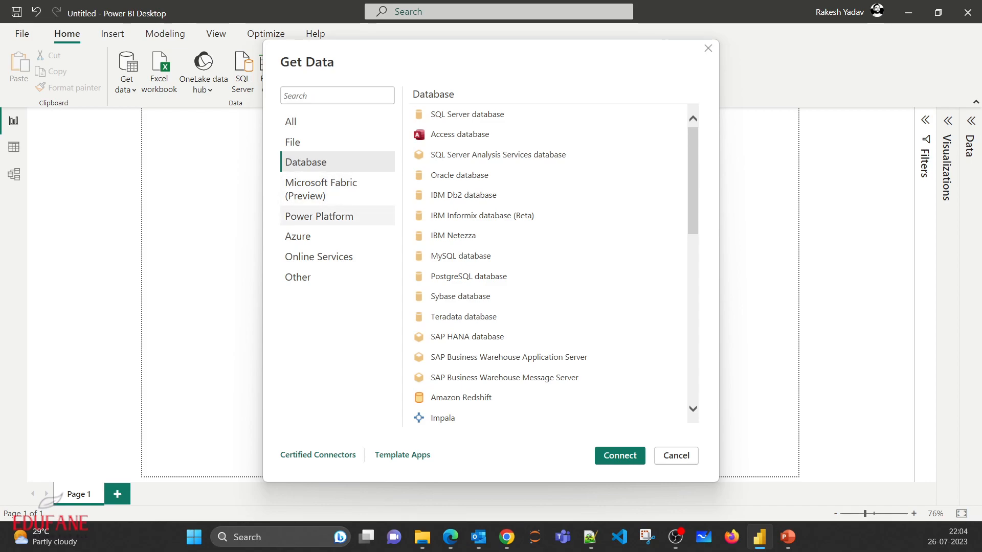
- Review the connectors offered in the Power Platform and Azure categories
left_click(337, 216)
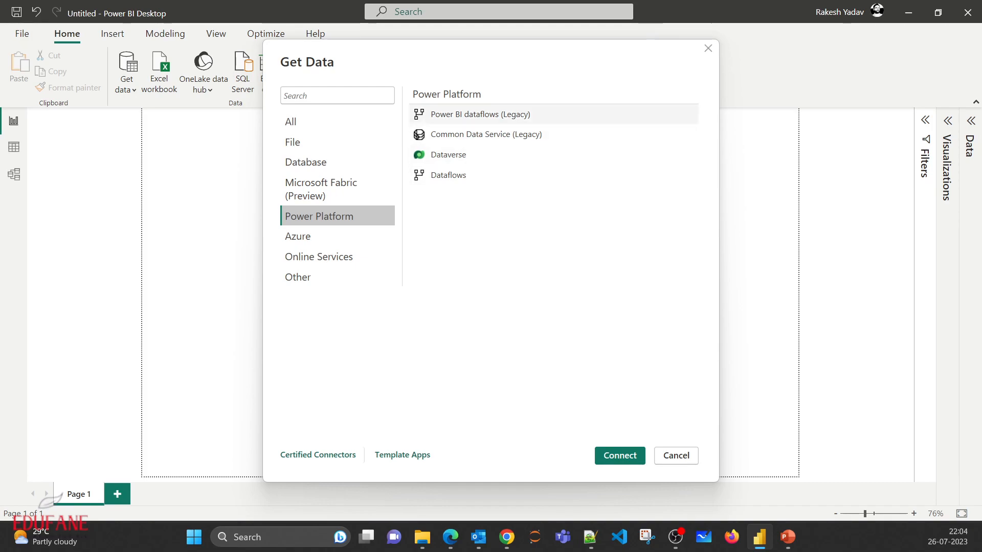
left_click(317, 236)
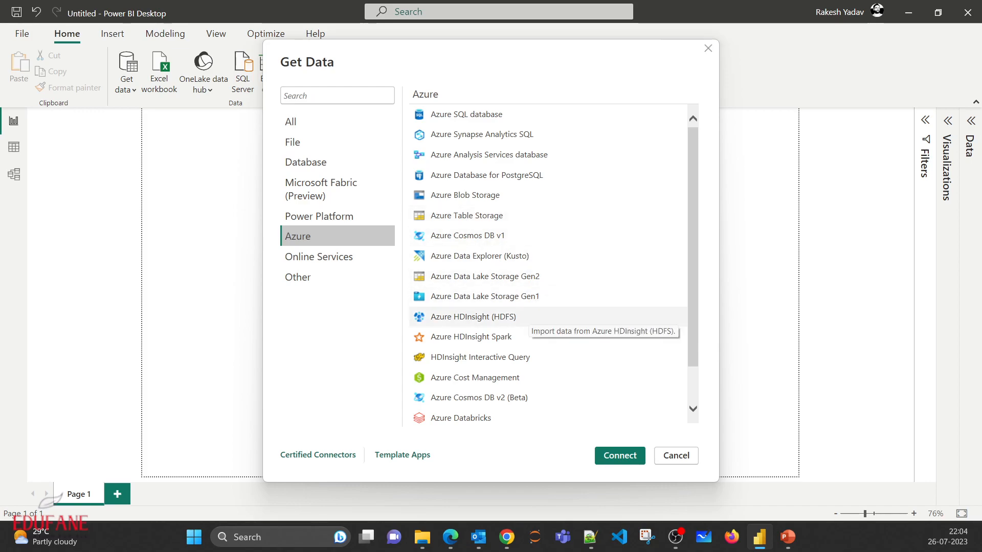
scroll(548, 294, "down", 1)
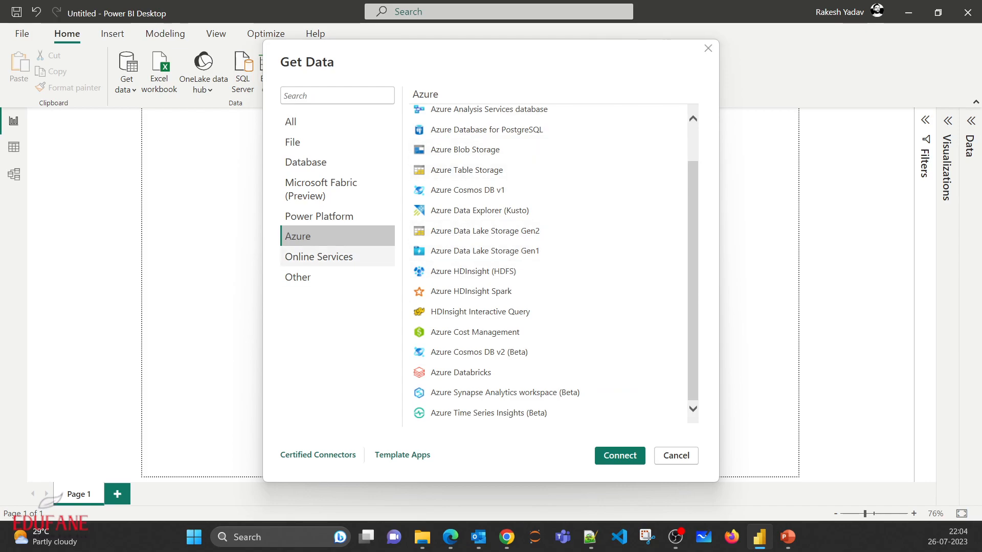
- Examine the list of connectors in the Online Services category through to its end
left_click(337, 256)
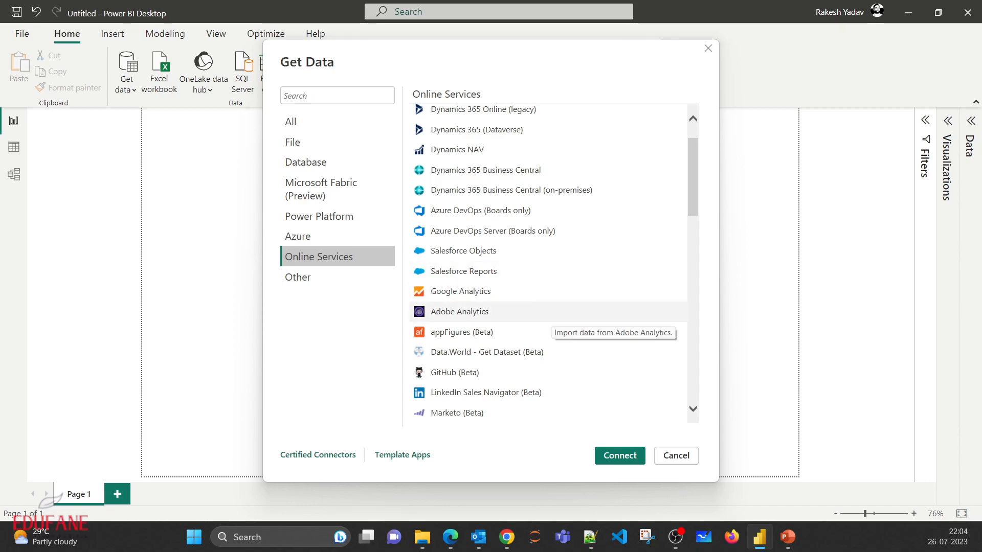
scroll(481, 210, "down", 5)
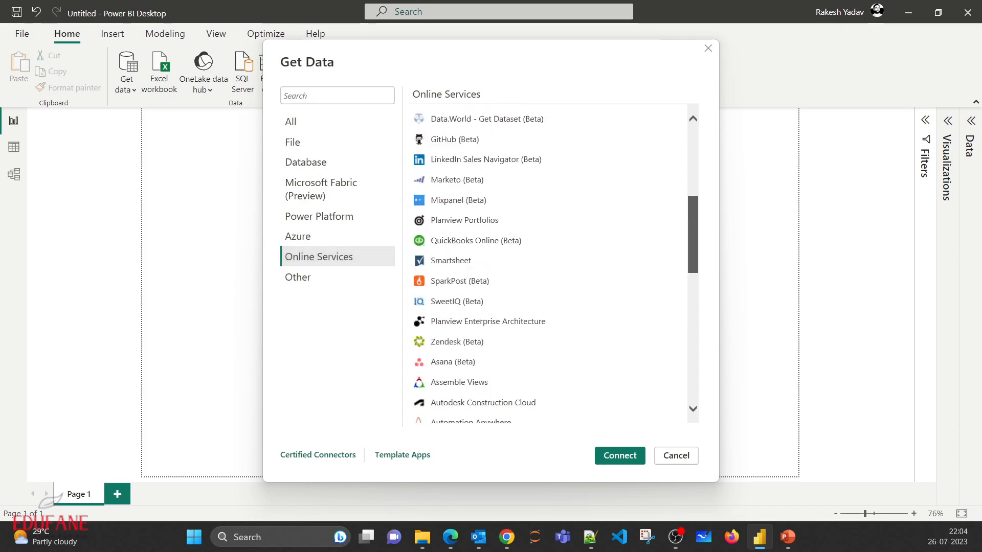
scroll(549, 266, "down", 3)
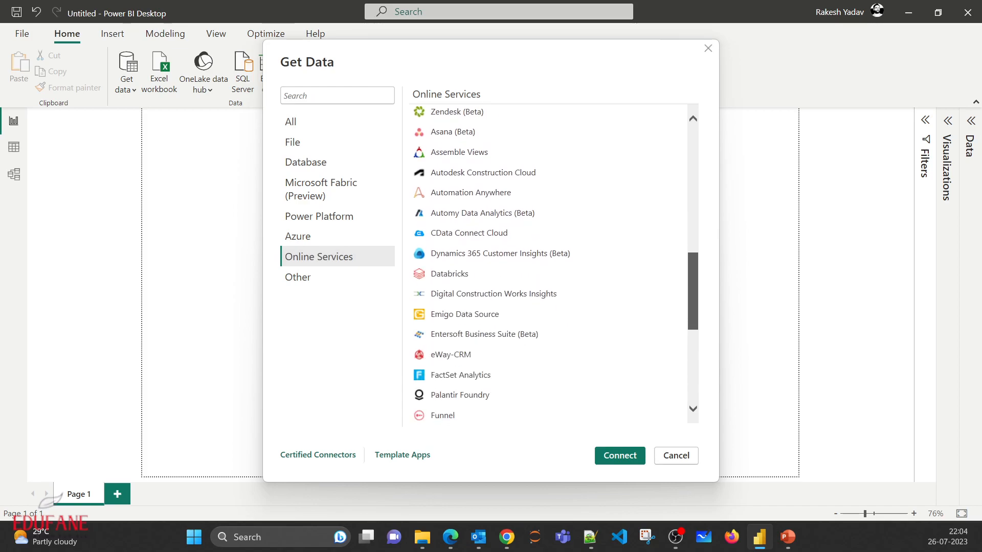
scroll(550, 263, "down", 5)
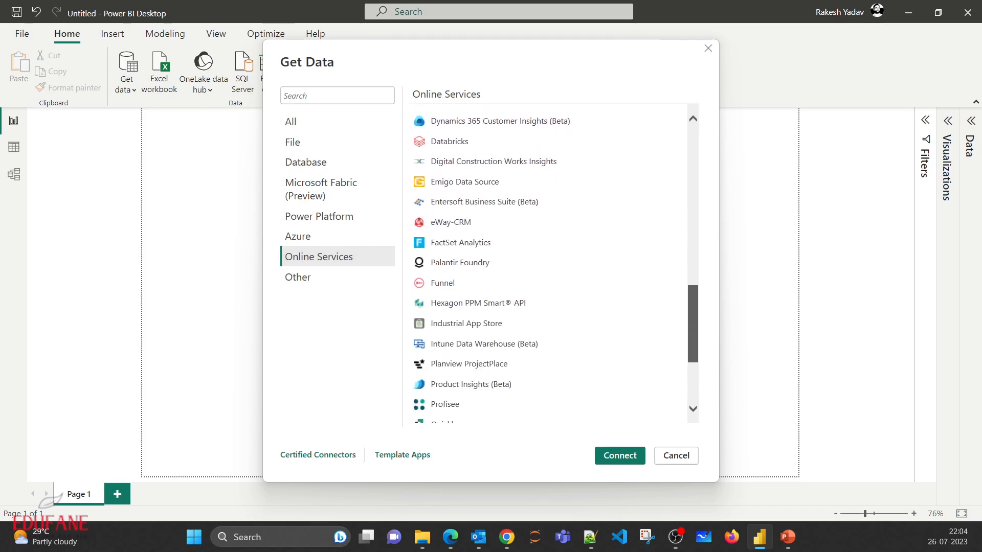
scroll(550, 264, "down", 1)
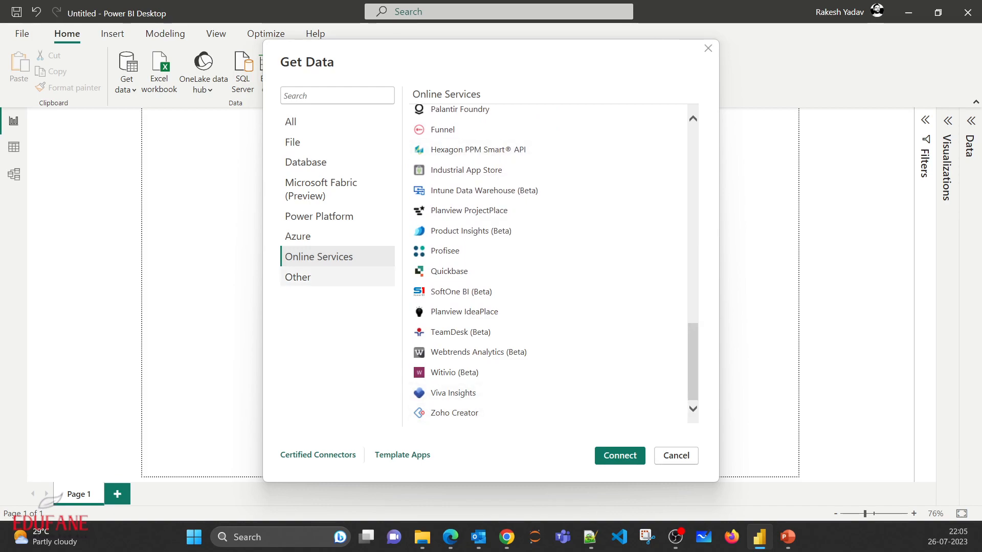
- Review the connectors in the Other category, from the end of the list back to its beginning
left_click(317, 277)
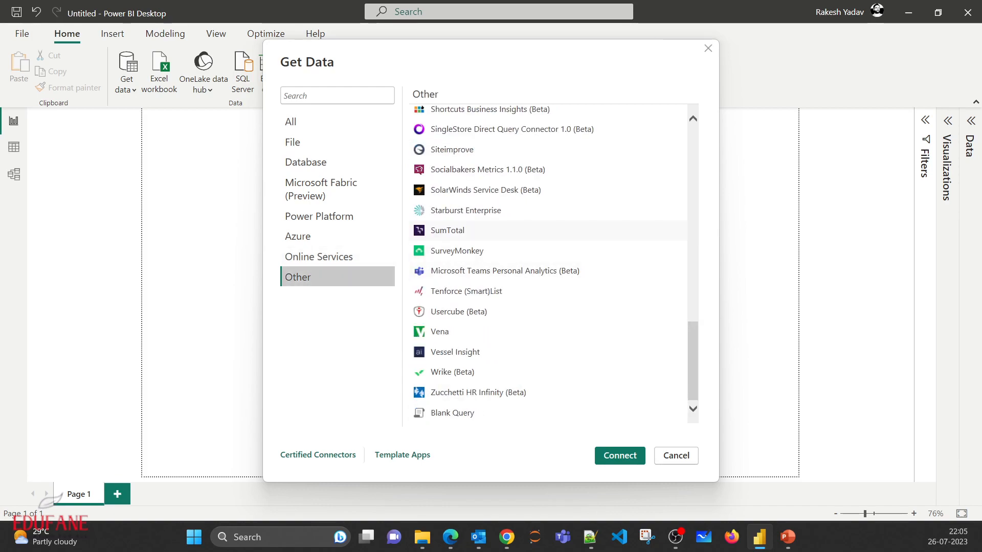
scroll(549, 263, "up", 10)
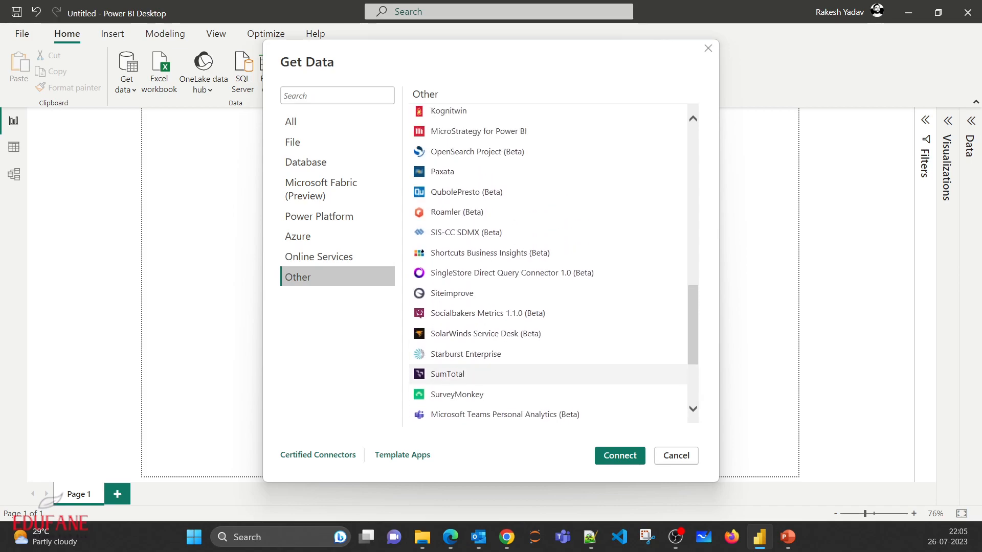
scroll(550, 264, "up", 4)
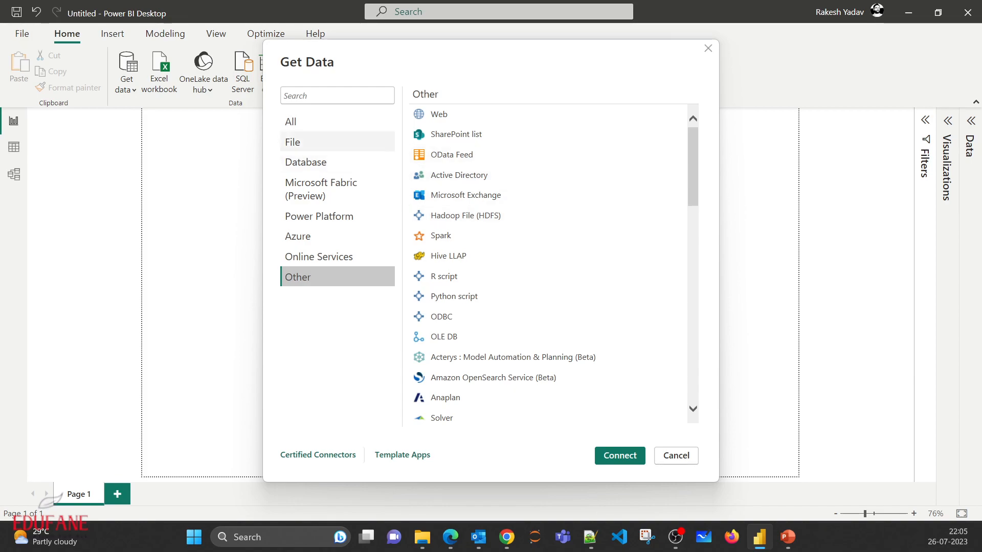
- Connect to the Excel workbook Financial Sample.xlsx in the Data folder using the Excel Workbook file connector
left_click(307, 142)
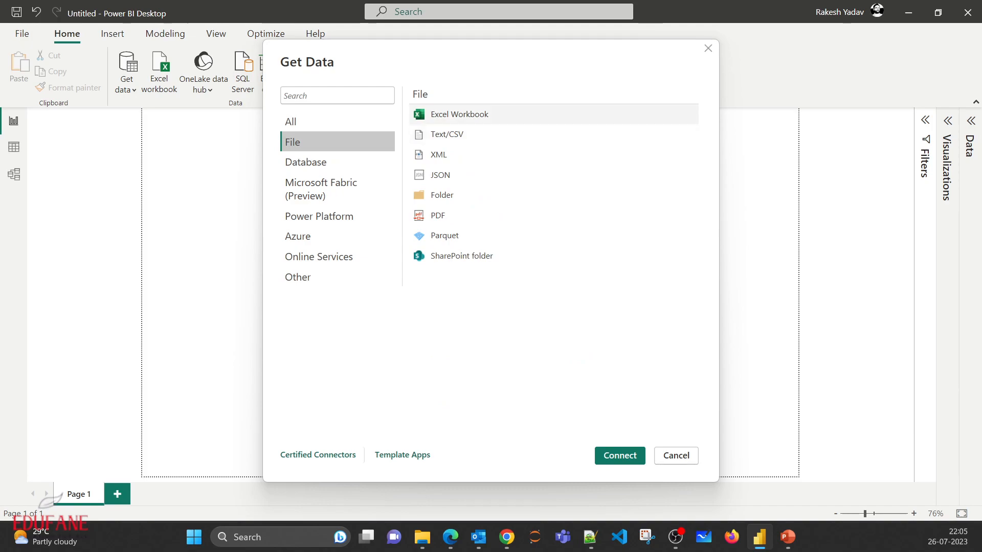
left_click(460, 115)
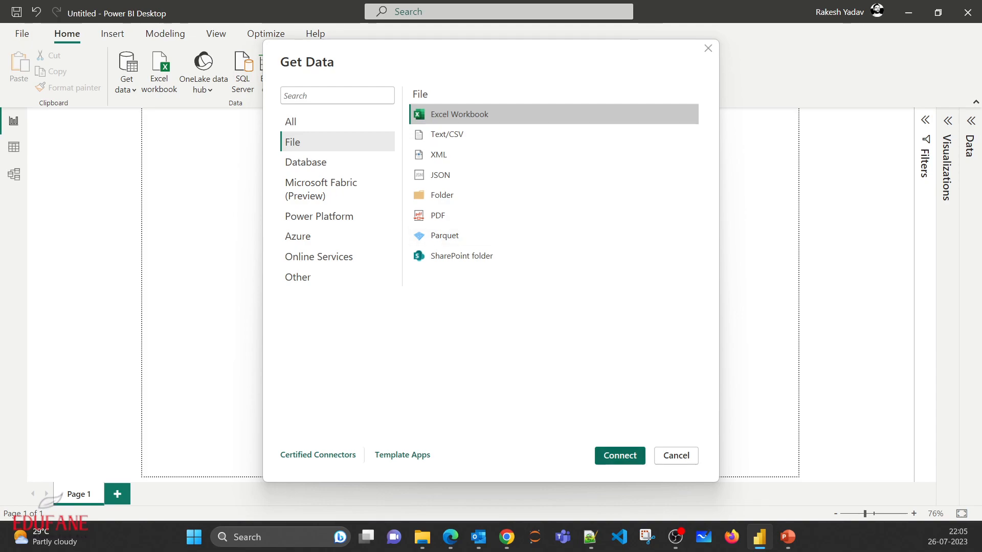
left_click(620, 456)
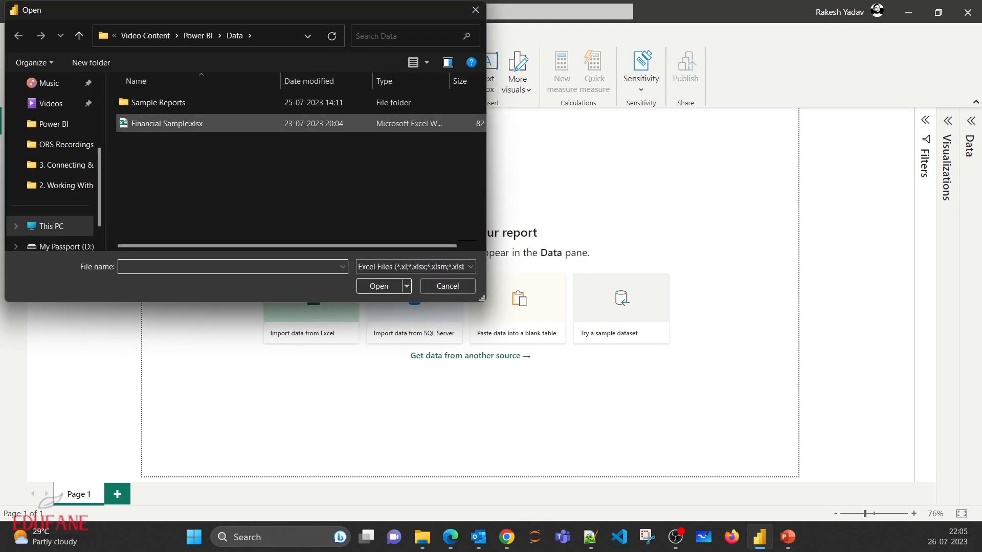
double_click(167, 123)
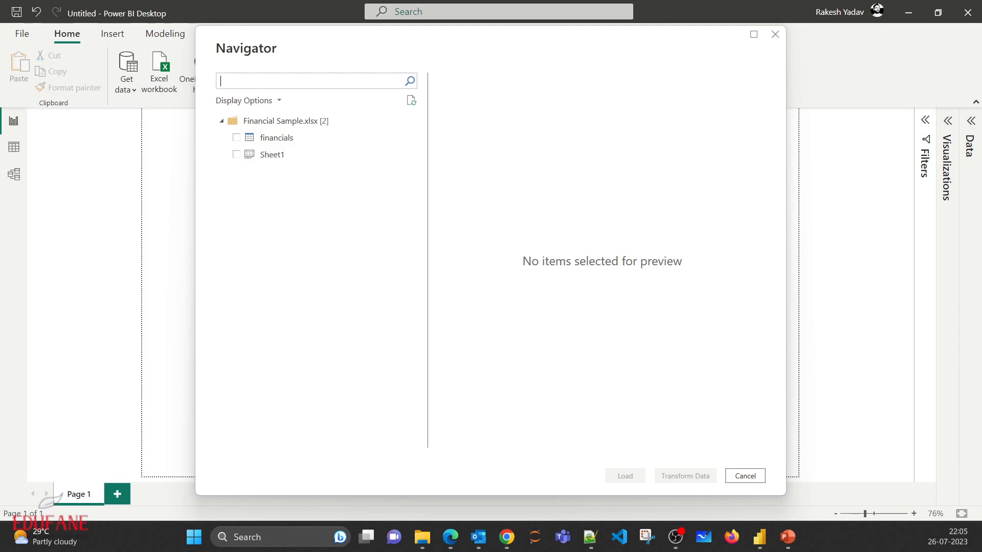
- Select the financials table for import and preview its columns through to the last one
left_click(277, 138)
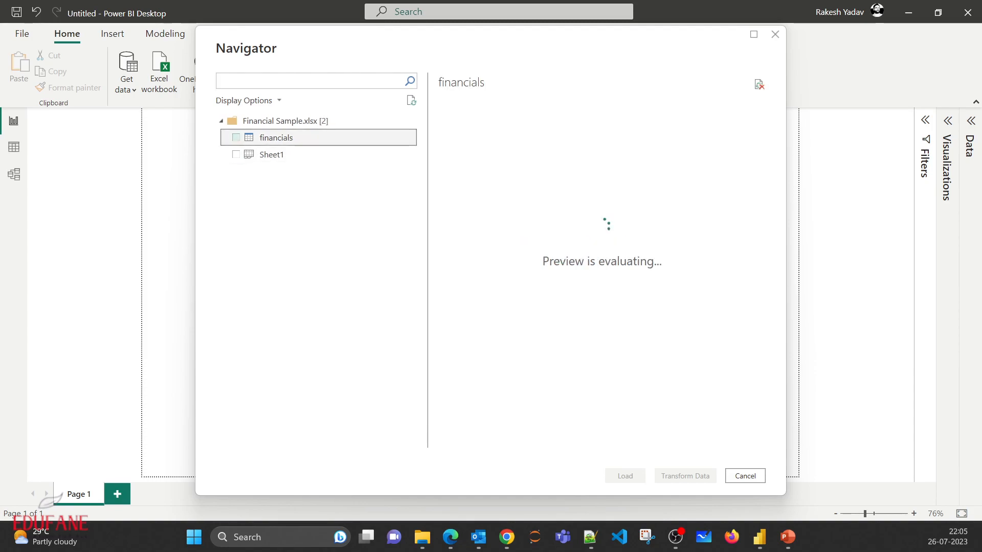
left_click(236, 138)
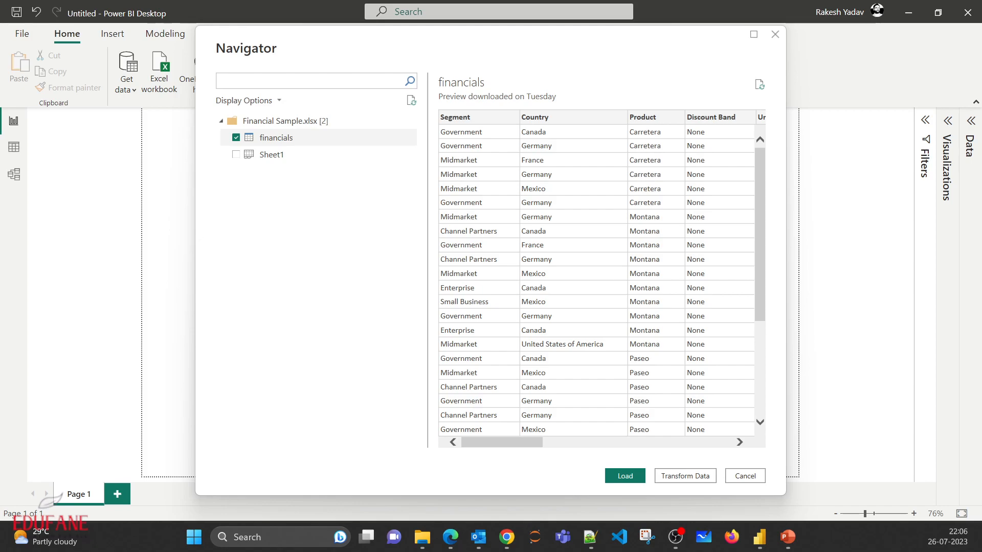
left_click_drag(502, 442, 690, 442)
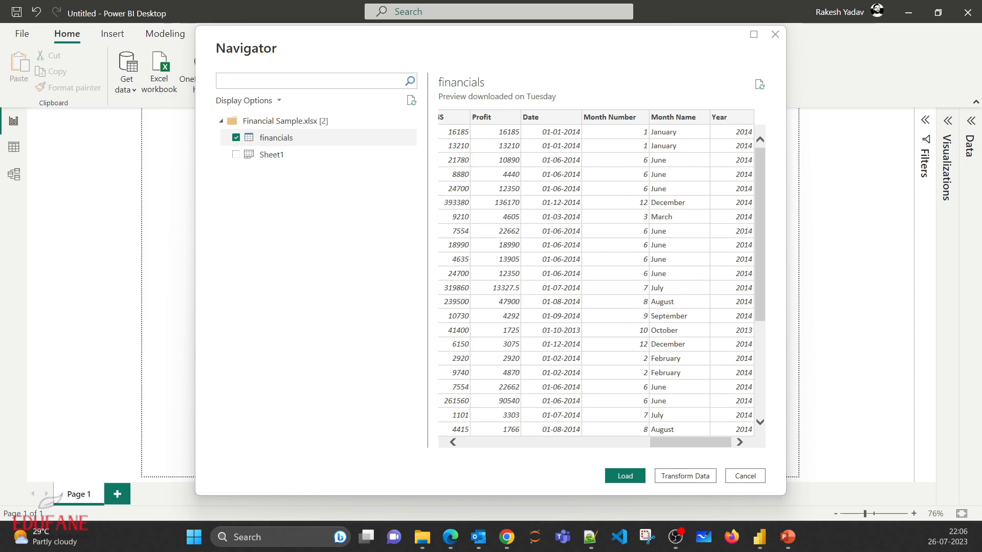
- Open the financials table for transformation in Power Query Editor and dismiss the notice about the preview's age
mouse_move(690, 443)
left_mouse_down()
mouse_move(506, 442)
mouse_move(690, 443)
left_mouse_up()
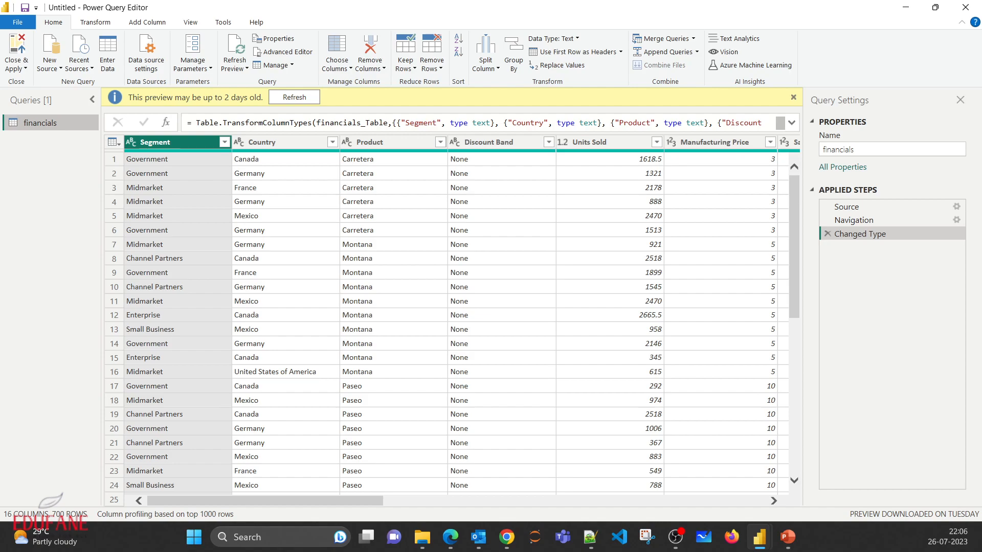
left_click(793, 97)
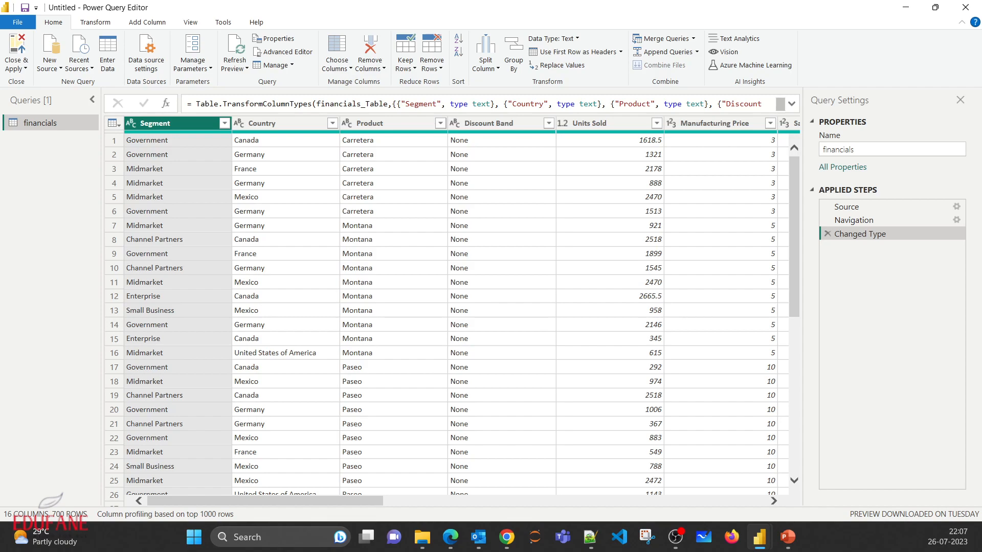
- Examine the full formula of the Changed Type step in the expanded formula bar
left_click_drag(237, 103, 762, 104)
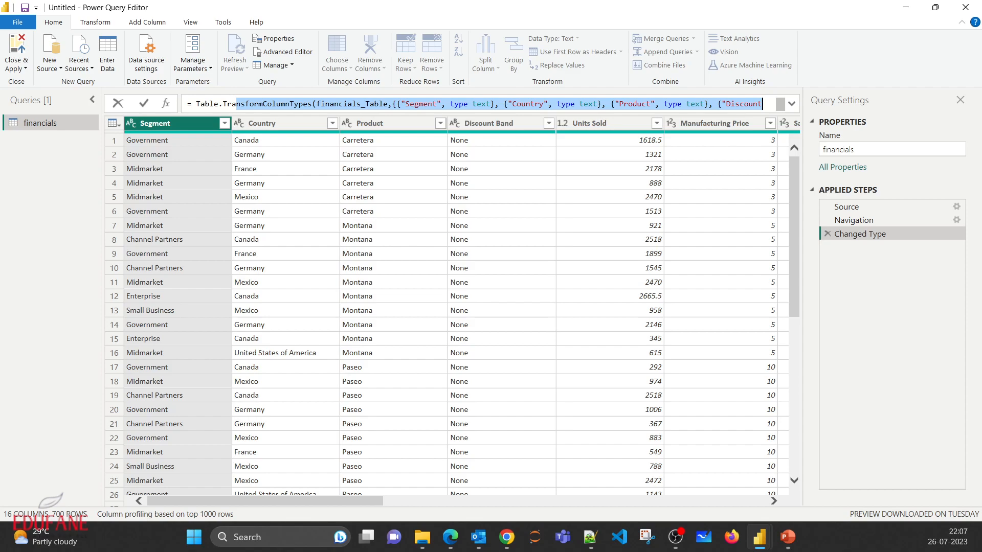
left_click(210, 104)
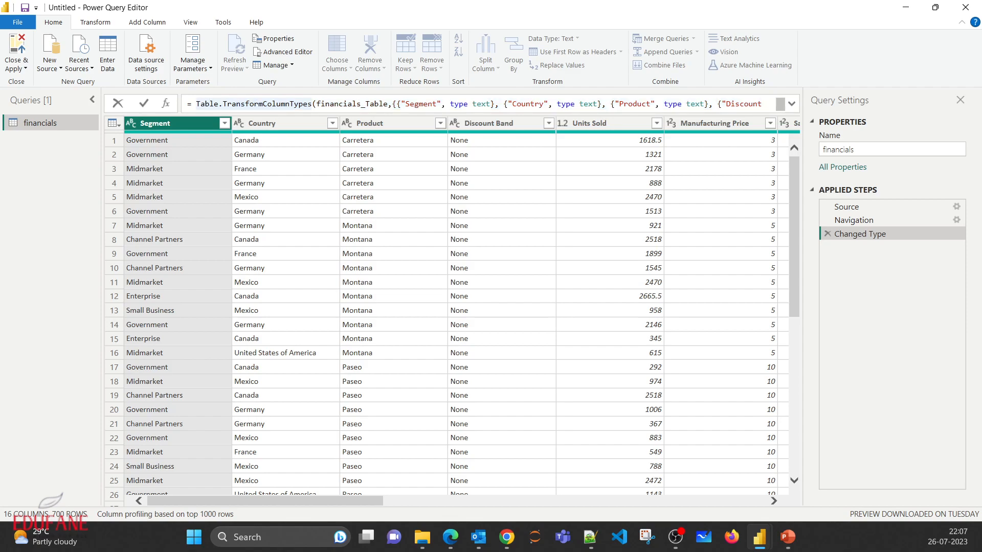
left_click_drag(196, 104, 762, 104)
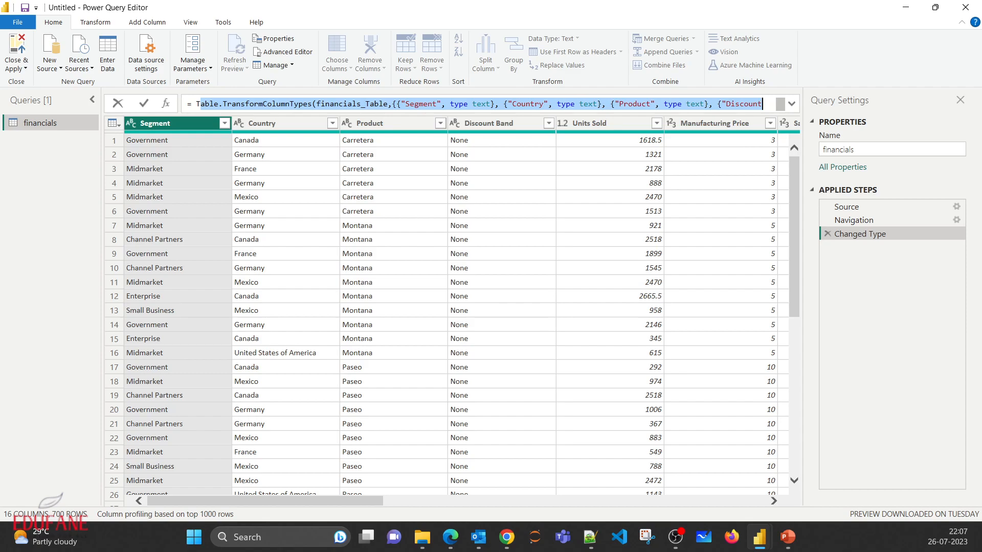
left_click(219, 104)
double_click(218, 104)
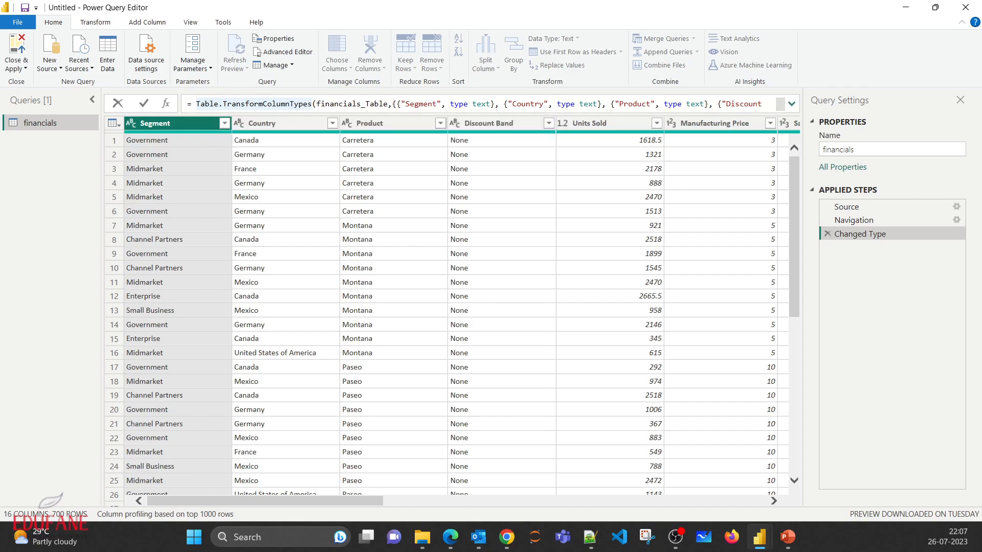
left_click(792, 104)
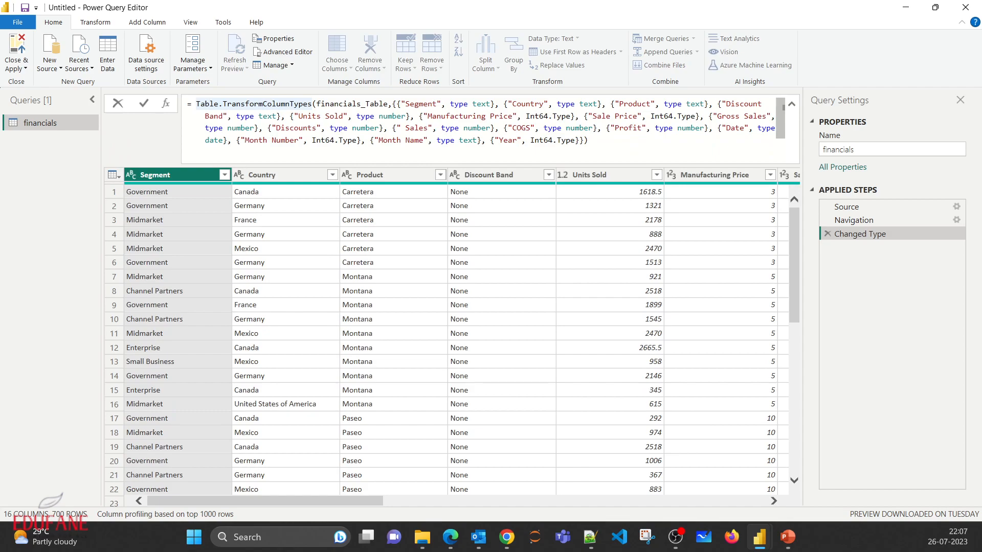
mouse_move(209, 104)
- Inspect the Source step's file path formula and the Navigation step's resource selection, leaving both as they are
left_click(846, 207)
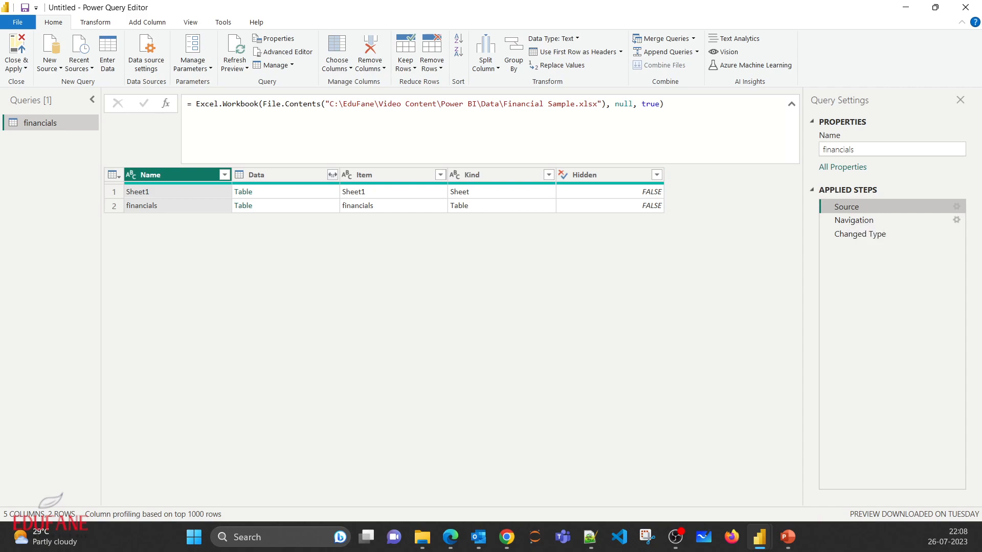
left_click_drag(352, 104, 579, 104)
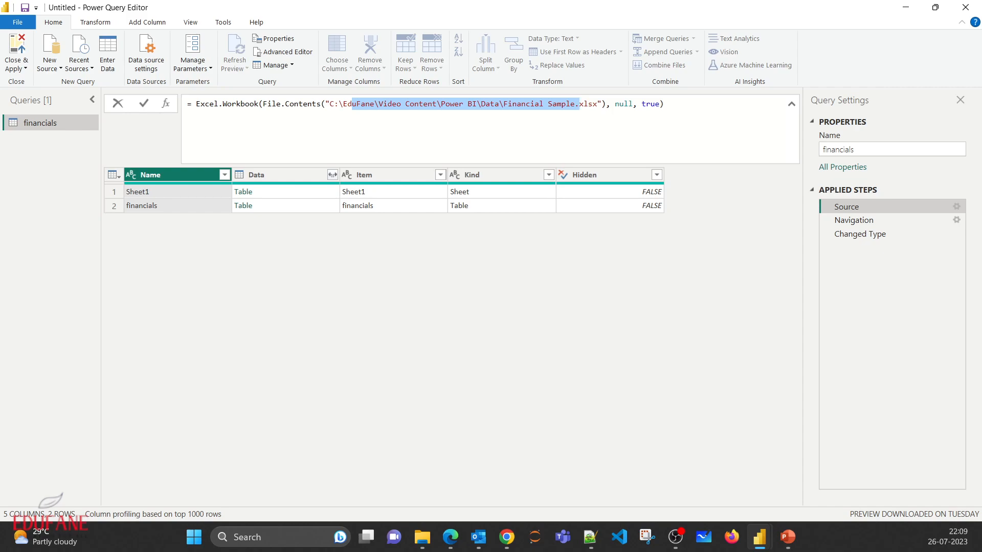
left_click(855, 221)
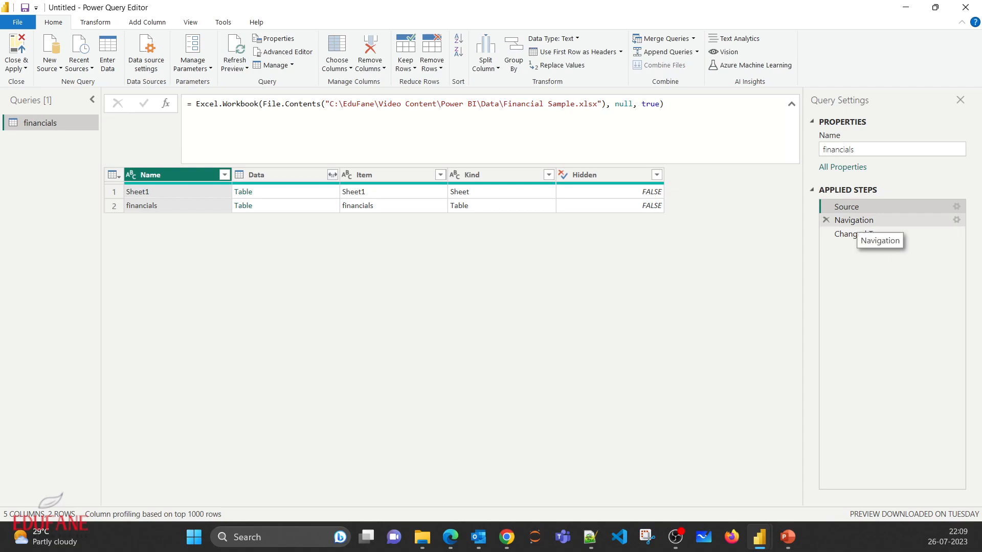
double_click(856, 221)
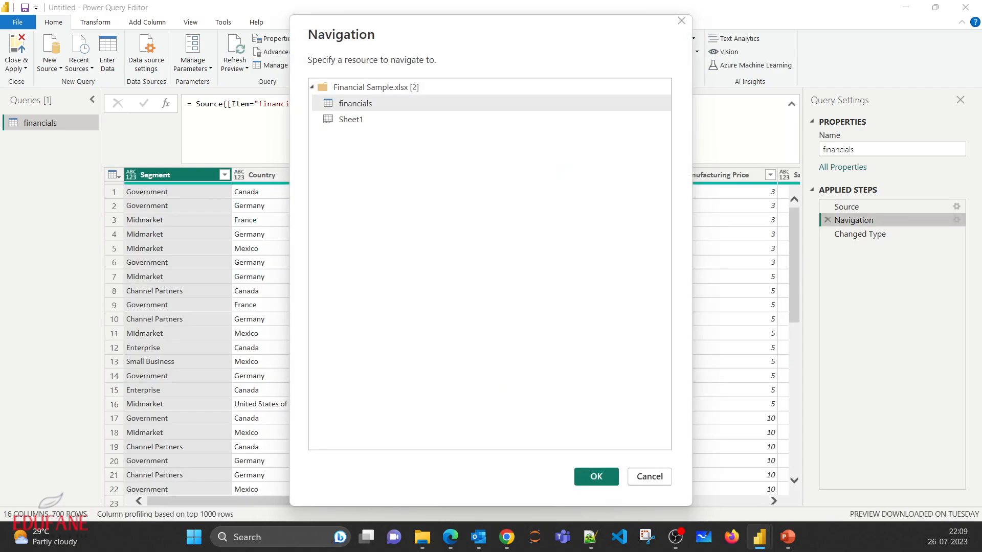
key("alt+Tab")
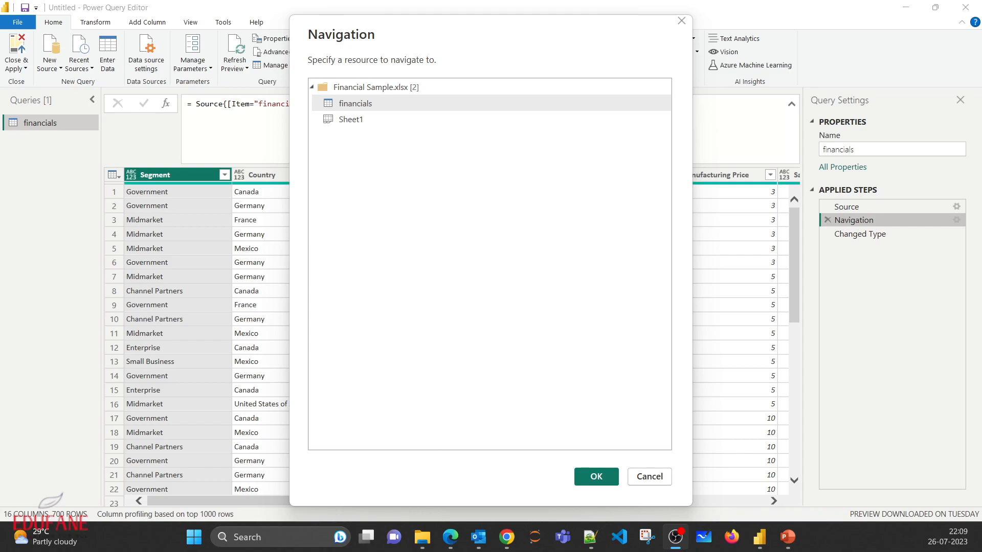
key("Escape")
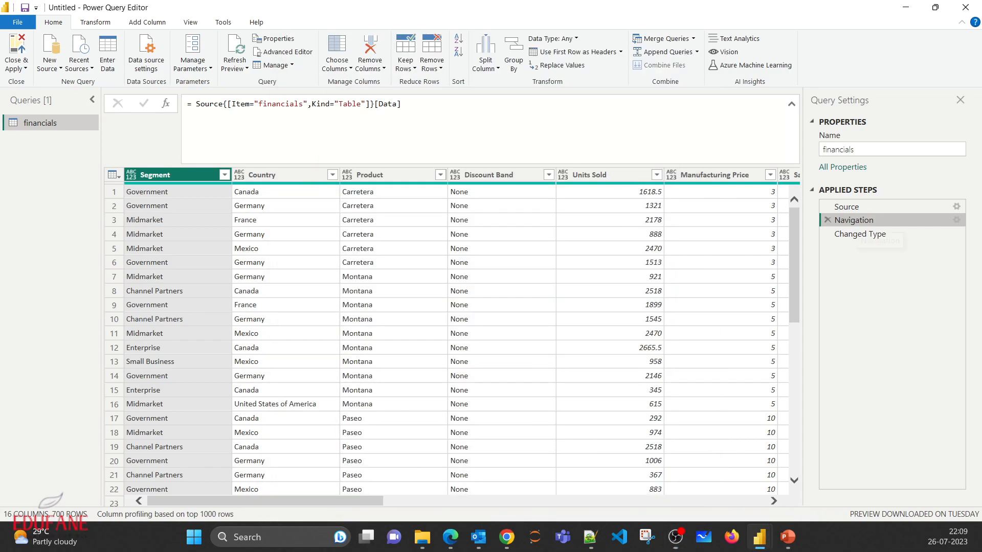
- Compare the table's column types at the Navigation step with those at the Changed Type step
left_click(859, 234)
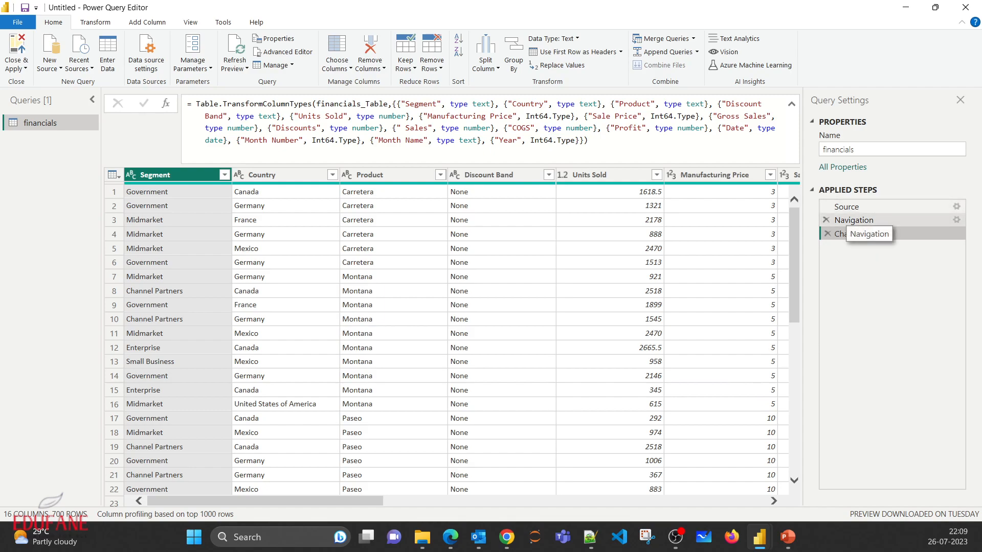
left_click(849, 221)
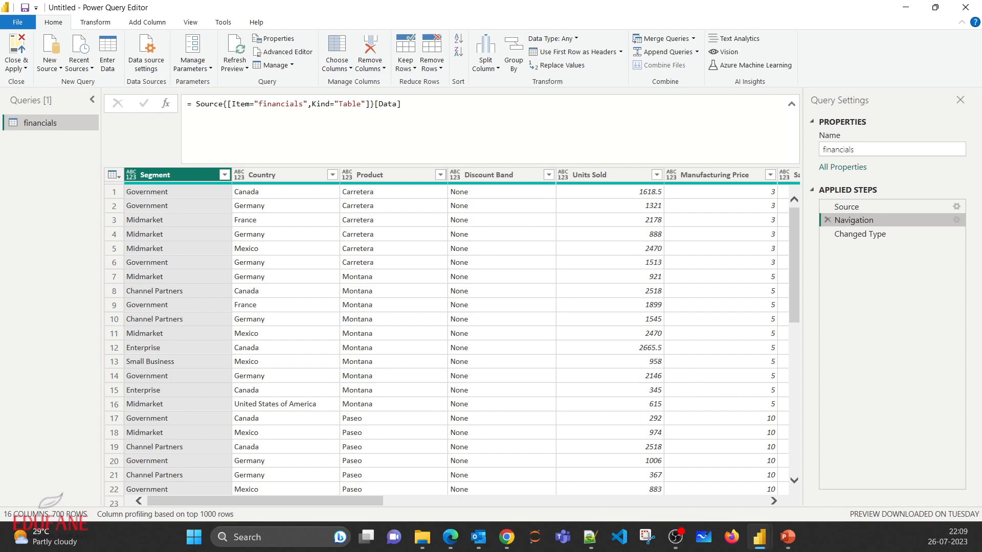
mouse_move(265, 501)
left_mouse_down()
mouse_move(642, 501)
mouse_move(259, 501)
left_mouse_up()
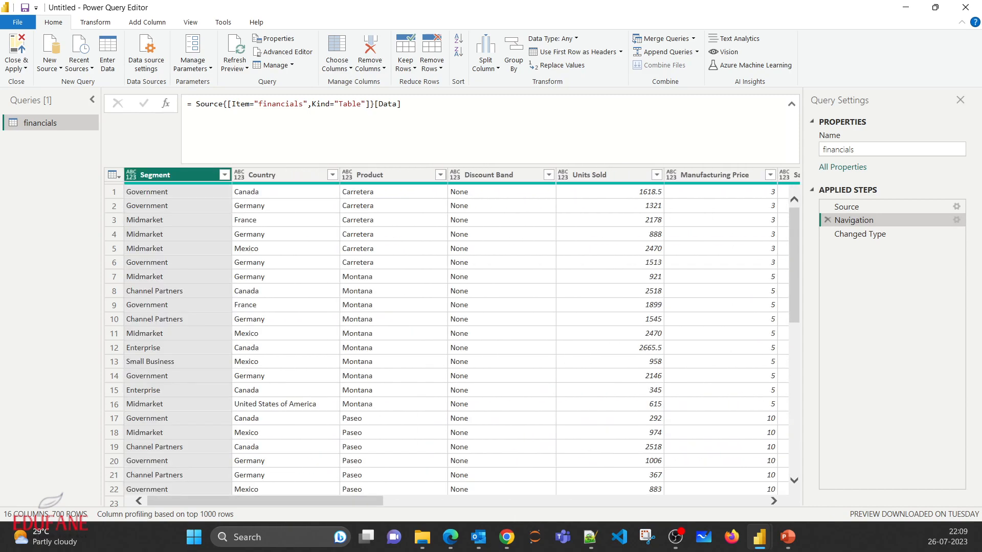
left_click(861, 234)
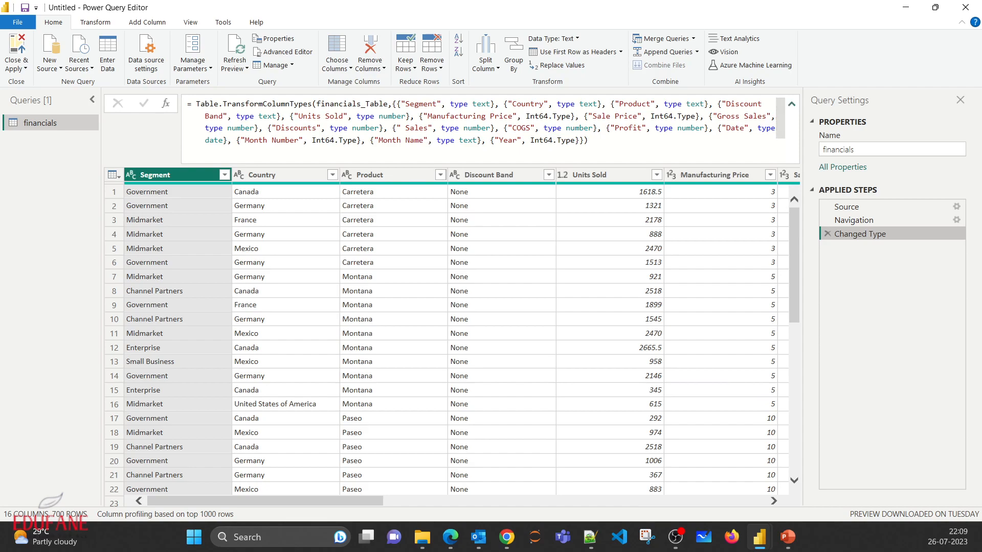
- Collapse the formula bar and examine the data types of all columns from Segment through Year
left_click(792, 104)
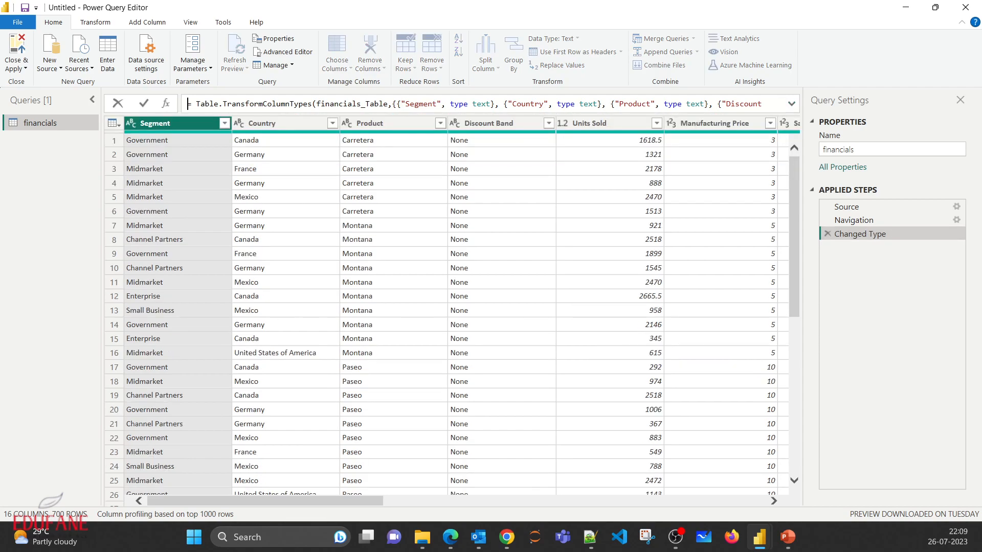
key("Escape")
scroll(460, 307, "right", 3)
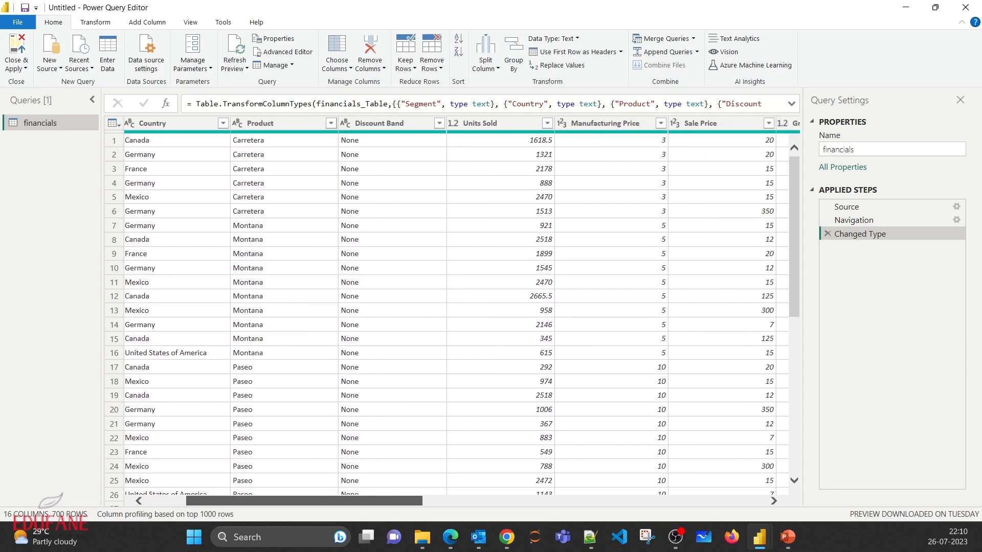
scroll(461, 307, "right", 2)
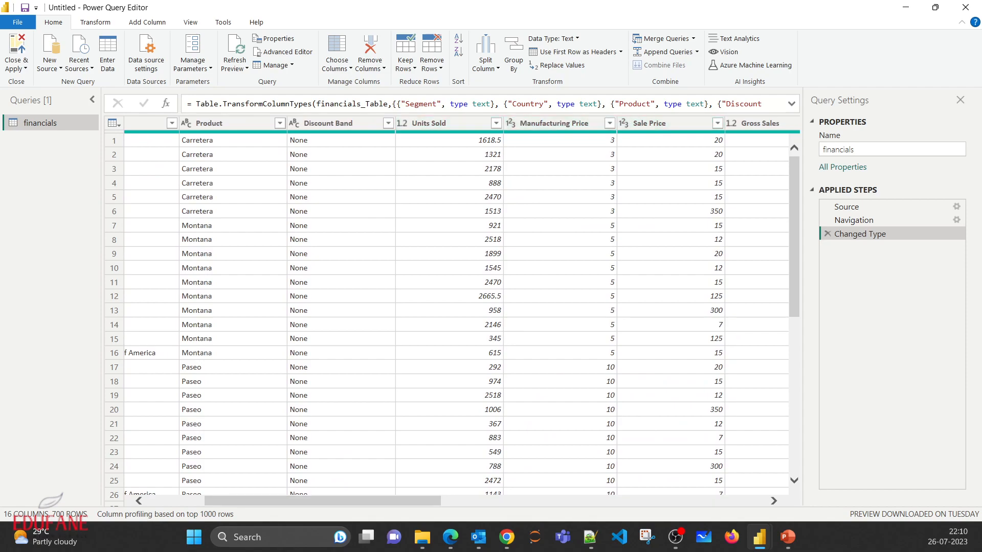
scroll(456, 312, "right", 10)
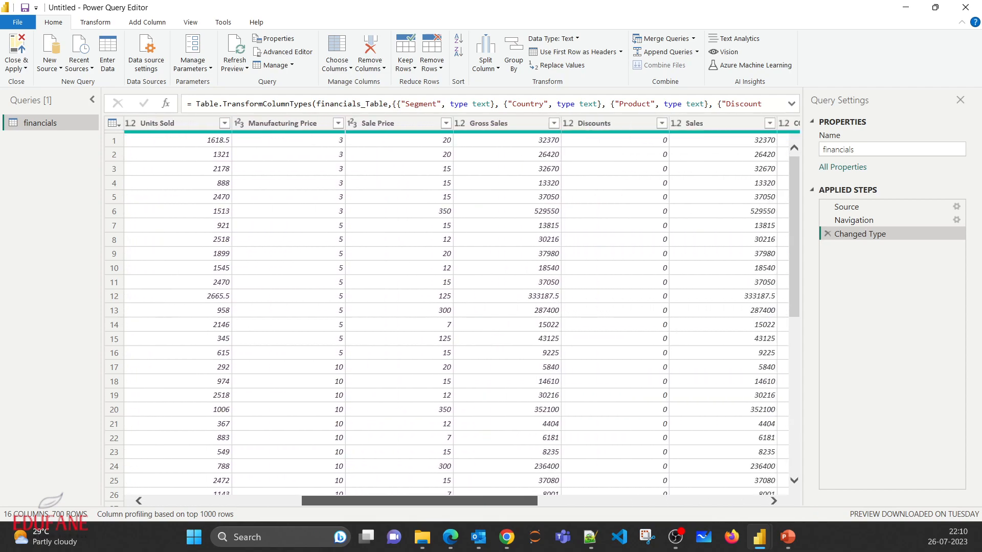
scroll(456, 312, "right", 5)
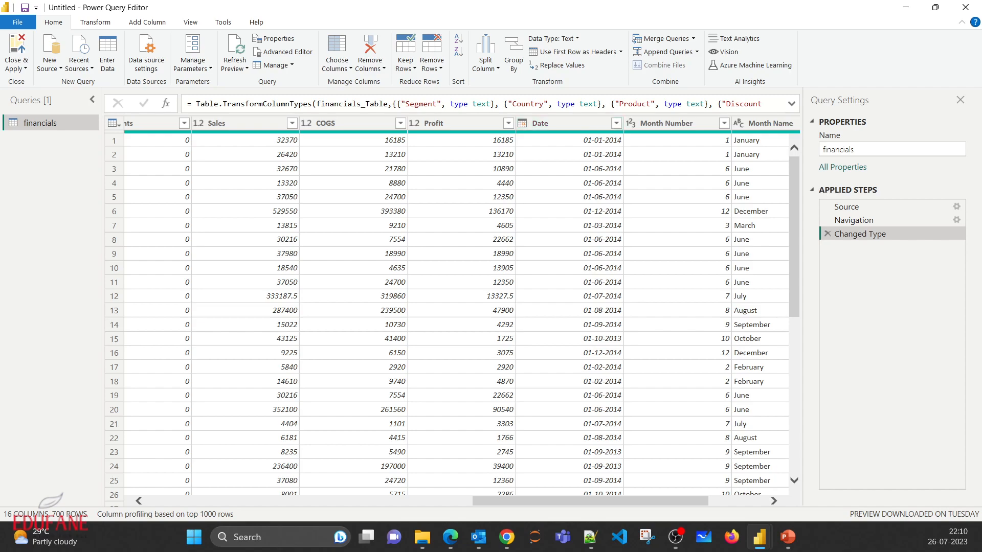
scroll(456, 312, "right", 3)
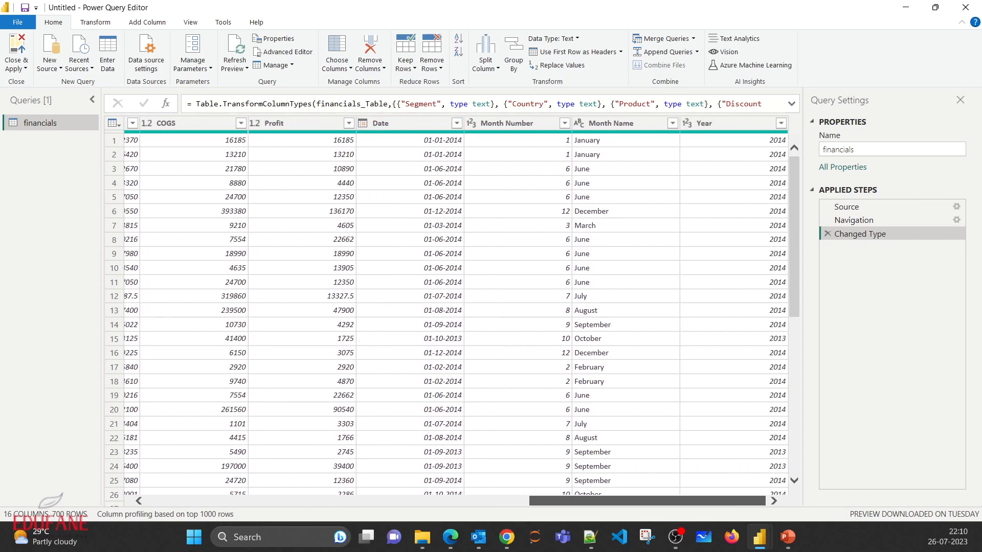
scroll(456, 312, "left", 10)
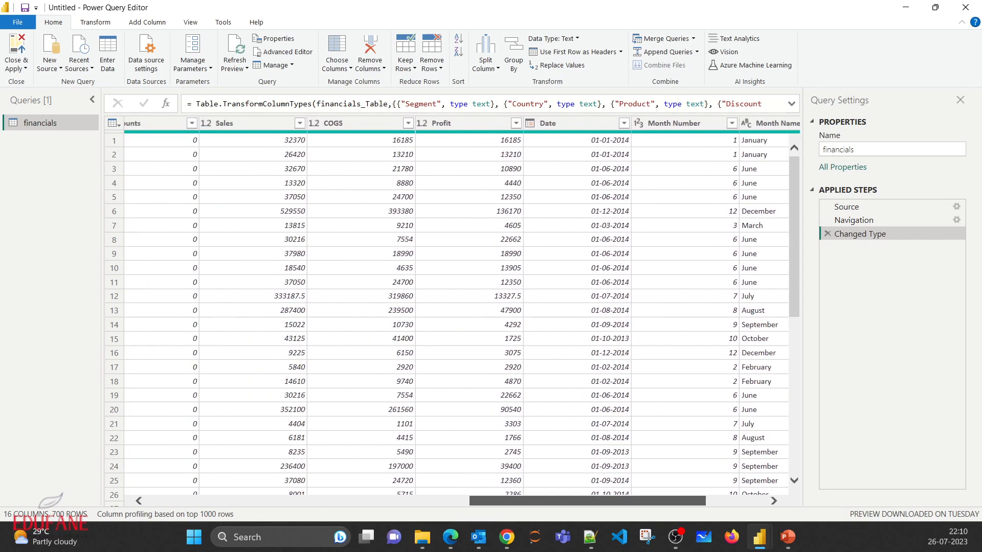
scroll(456, 312, "left", 10)
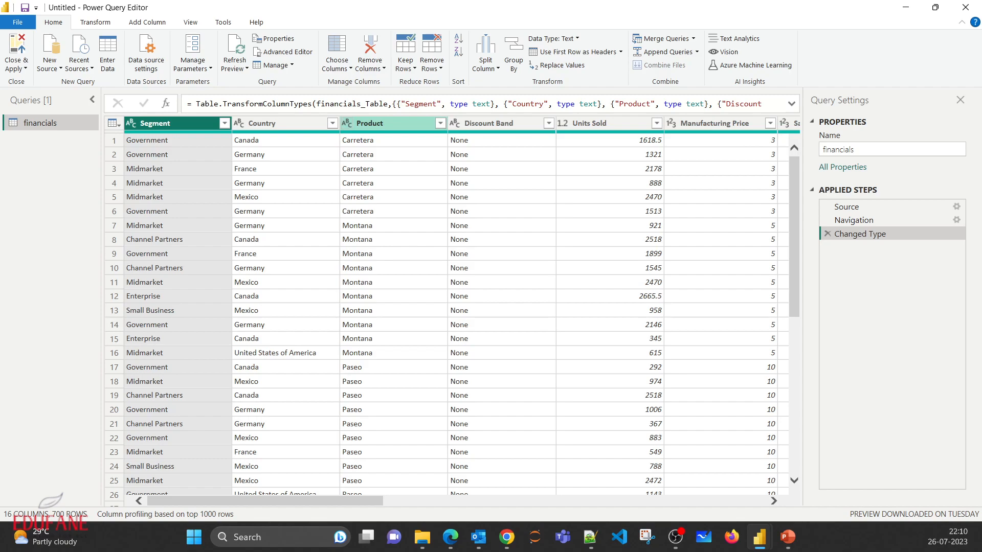
- Review the data types available for the Product column and shrink its column profile area to show more table rows
left_click(347, 123)
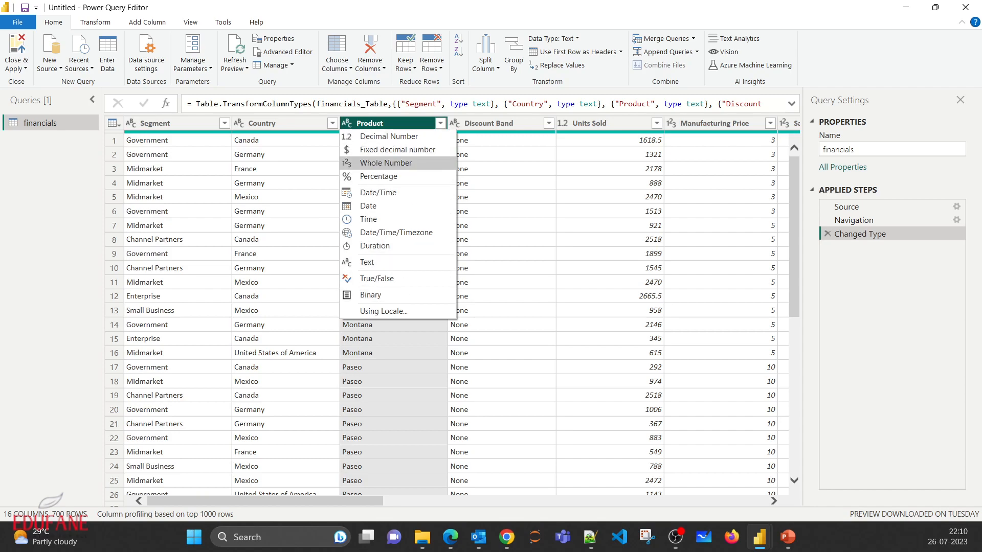
left_click(277, 123)
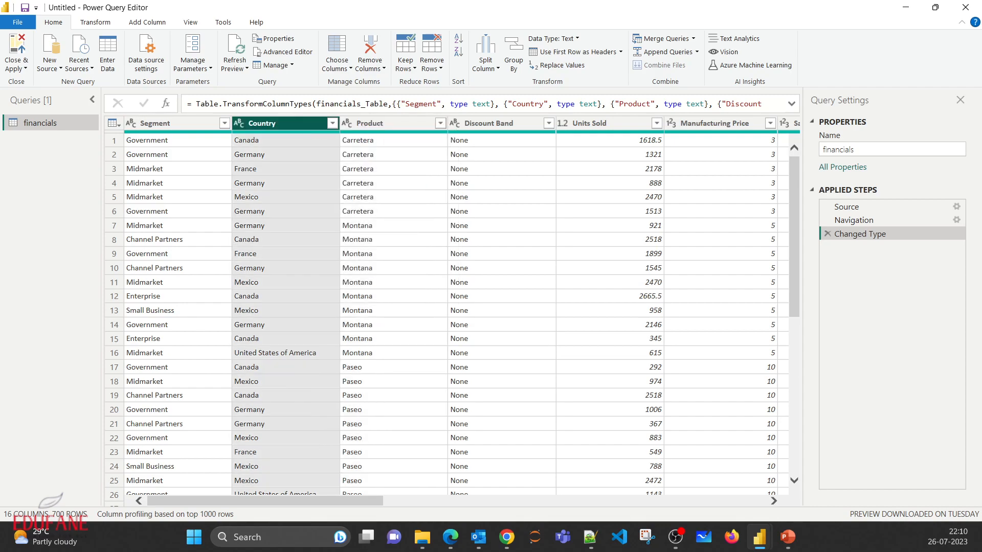
left_click(384, 124)
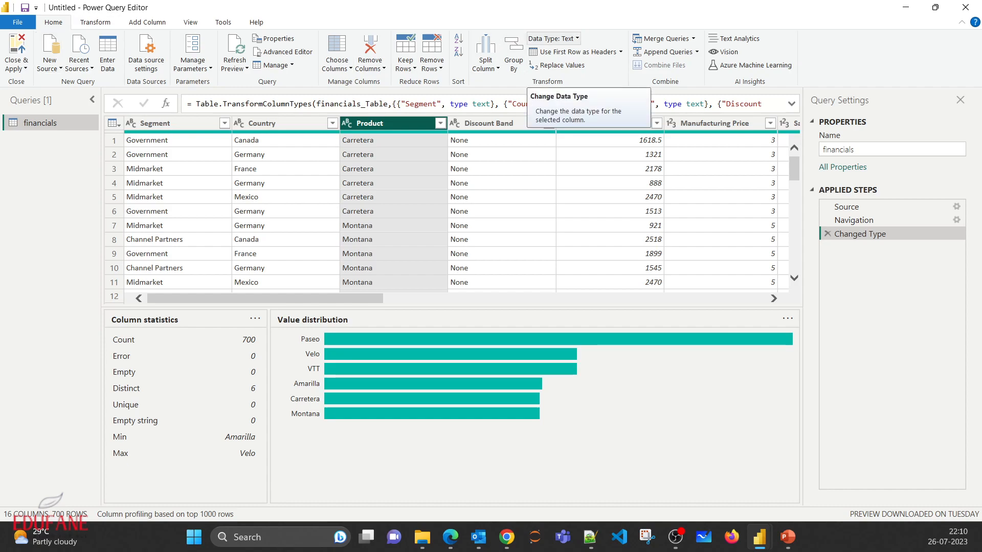
left_click(554, 38)
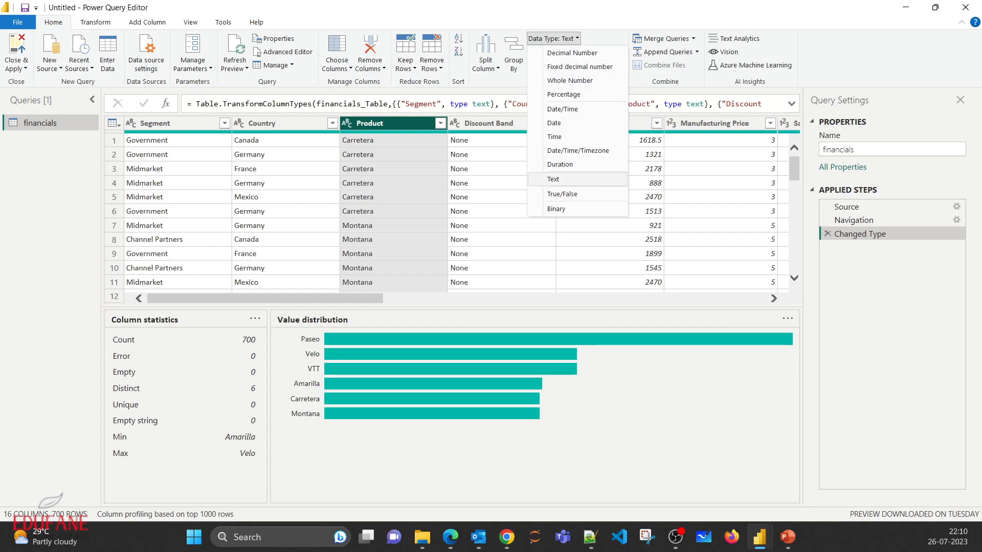
left_click(554, 38)
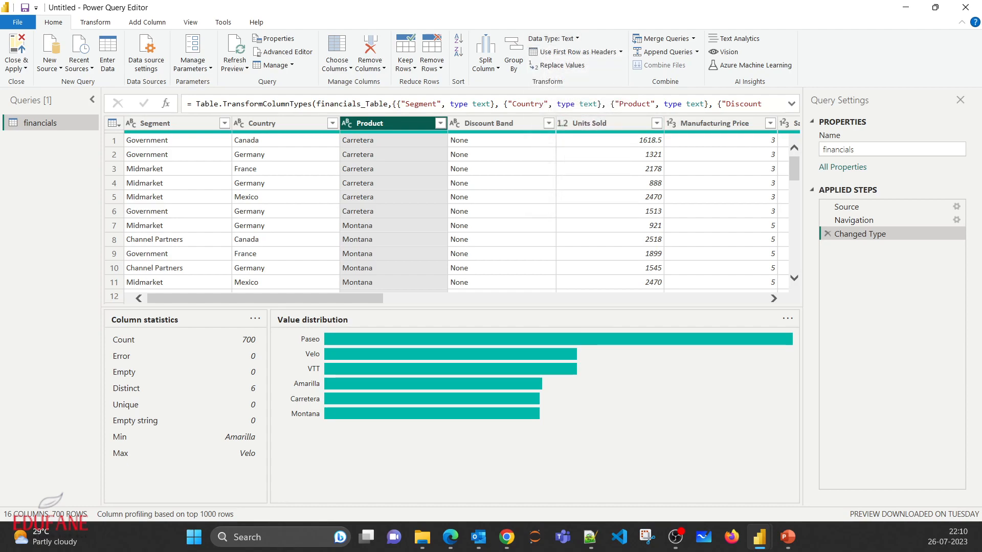
left_click_drag(452, 308, 452, 416)
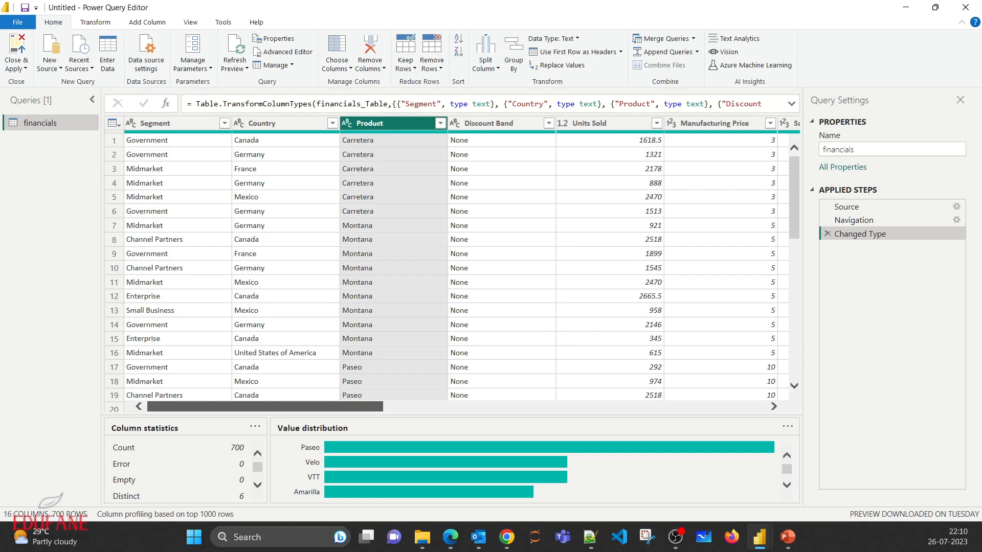
mouse_move(264, 407)
left_mouse_down()
mouse_move(647, 406)
mouse_move(264, 406)
left_mouse_up()
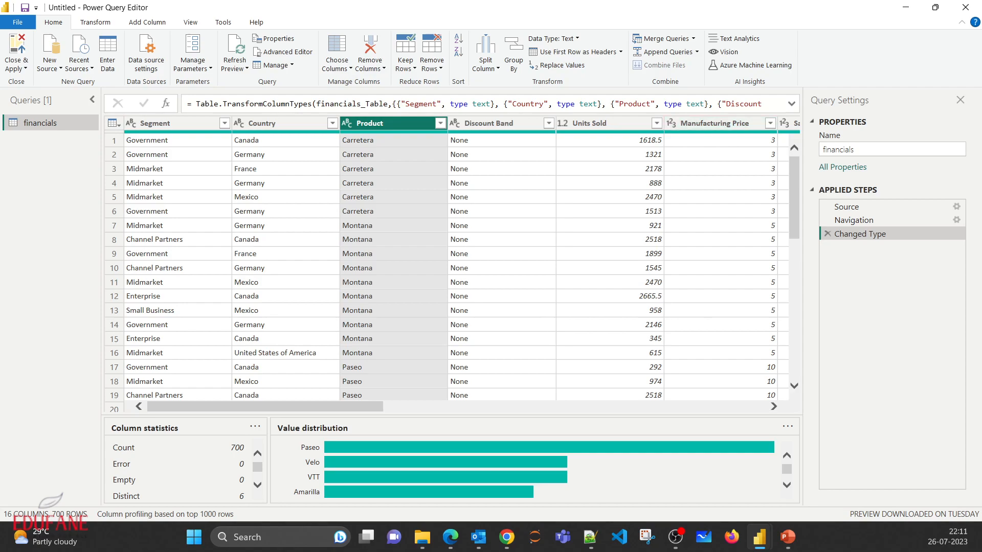
- Rename the financials query as tbl_Finance_data
key("alt+Tab")
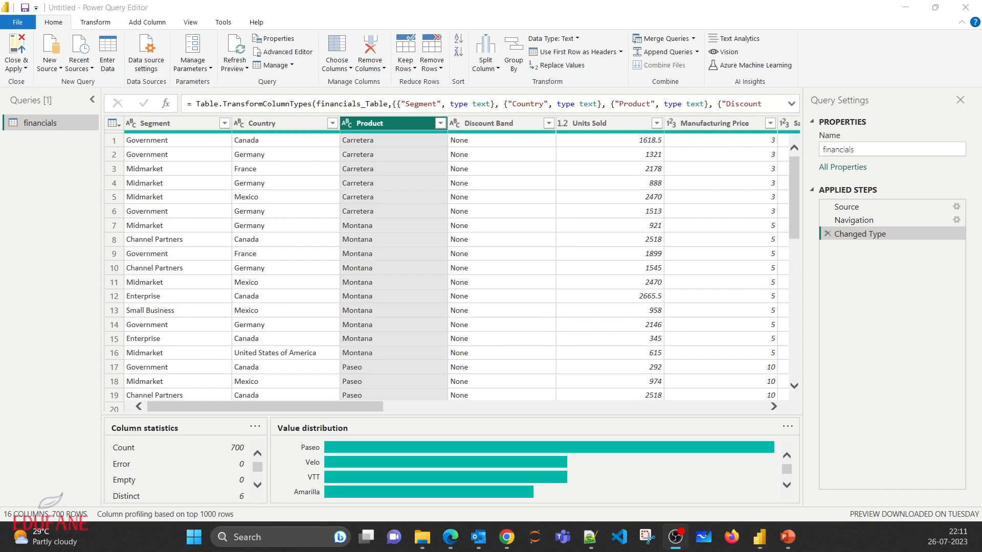
left_click(875, 149)
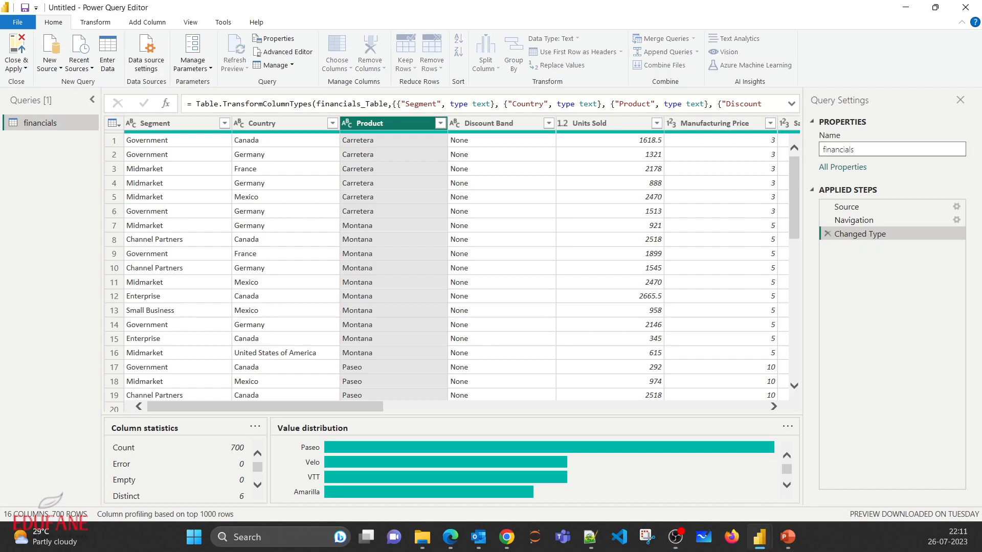
key("BackSpace")
key("BackSpace")
key("BackSpace")
key("BackSpace")
key("BackSpace")
key("BackSpace")
key("BackSpace")
key("BackSpace")
key("BackSpace")
key("BackSpace")
type("tbl_Finance_data")
key("Return")
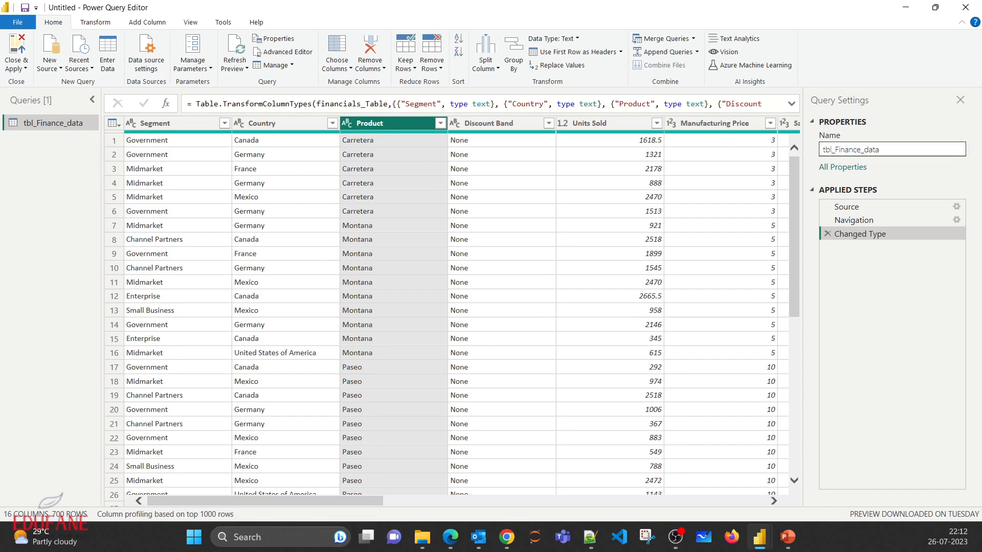
left_click_drag(882, 150, 822, 150)
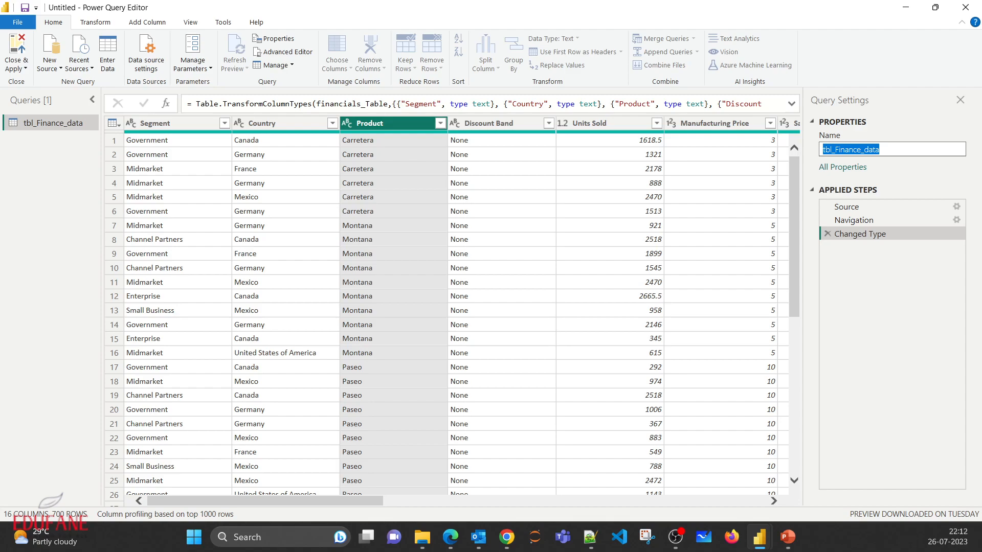
key("Return")
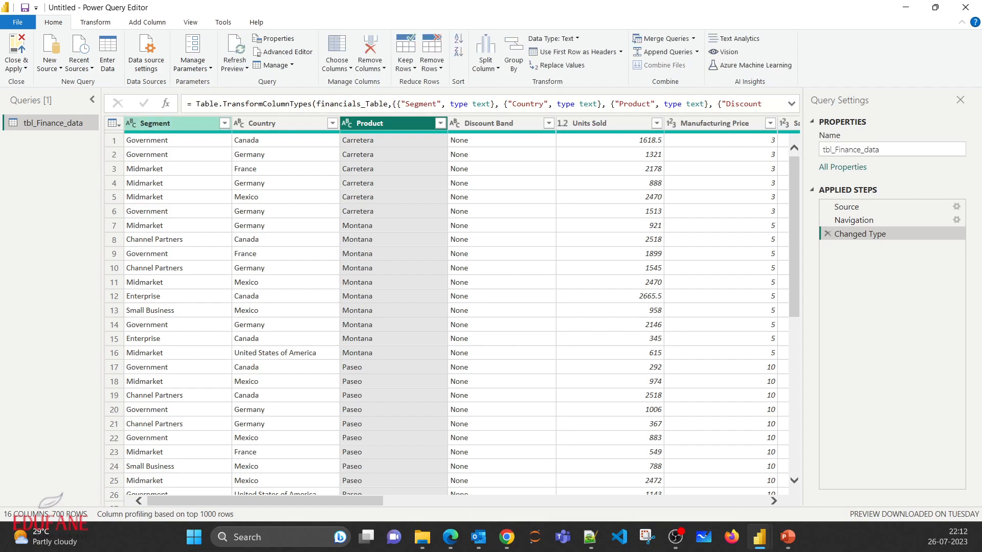
- Use Choose Columns to keep every column except COGS in the tbl_Finance_data query
left_click(156, 124)
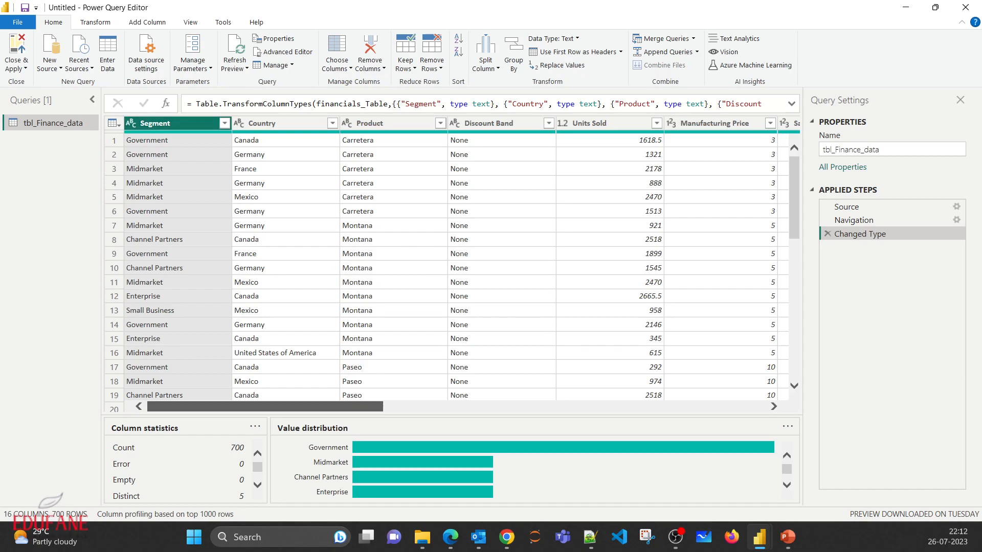
mouse_move(265, 407)
left_mouse_down()
mouse_move(647, 407)
mouse_move(265, 406)
left_mouse_up()
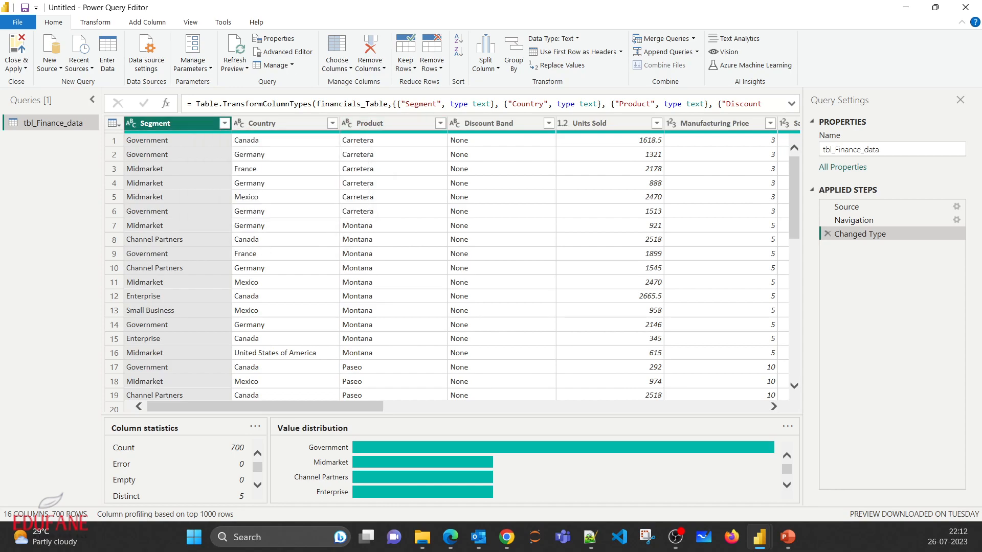
left_click(337, 64)
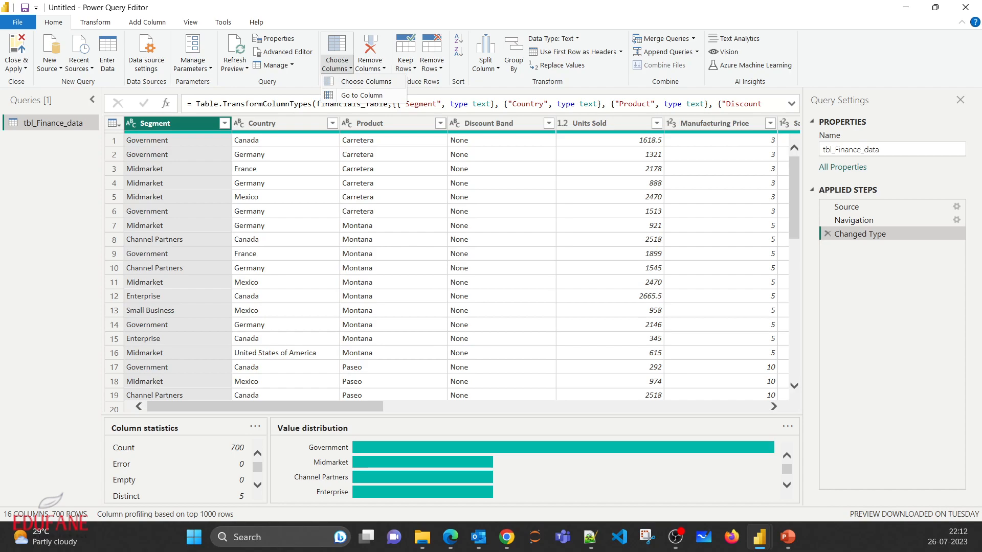
left_click(366, 82)
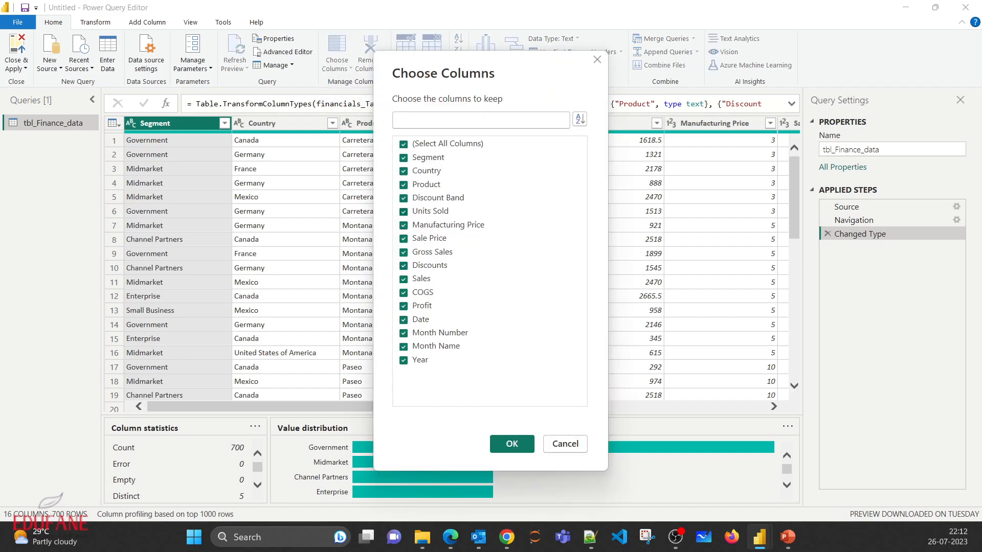
left_click(403, 144)
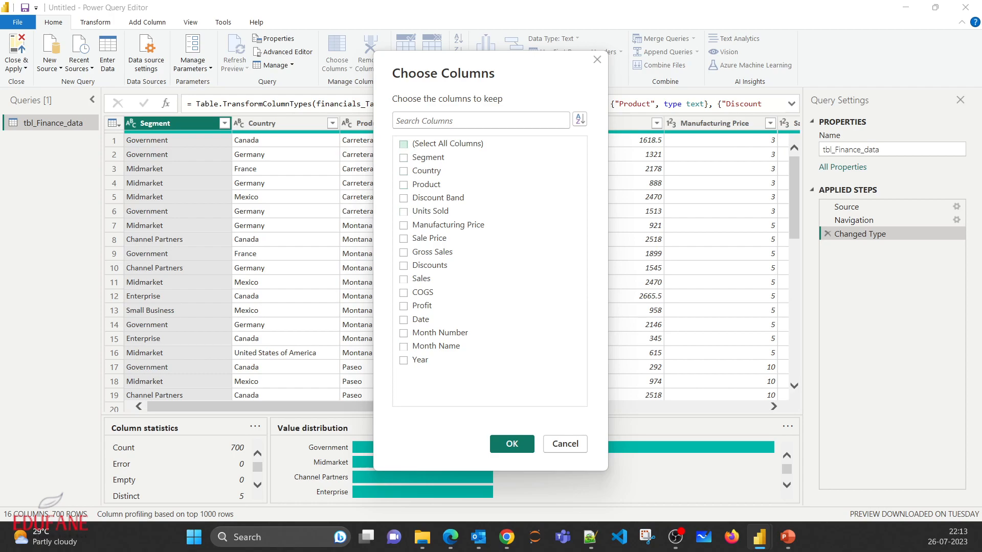
left_click(403, 144)
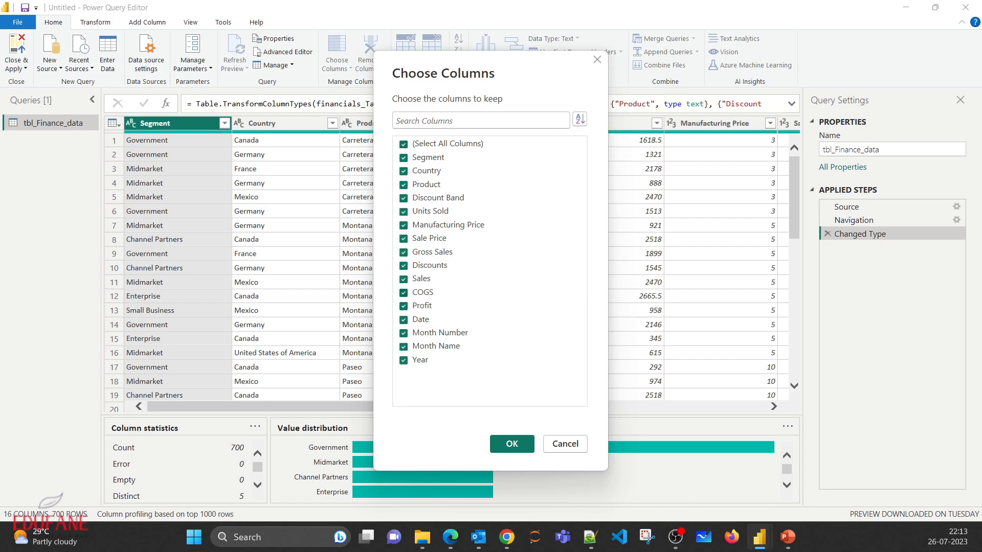
left_click(404, 292)
left_click(512, 444)
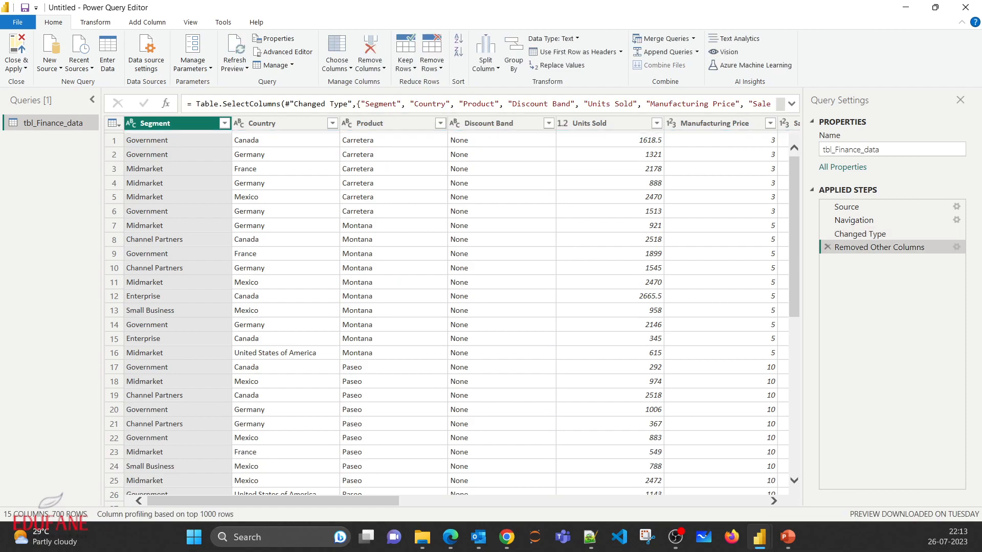
- Remove the Month Number column from the table
scroll(462, 311, "right", 10)
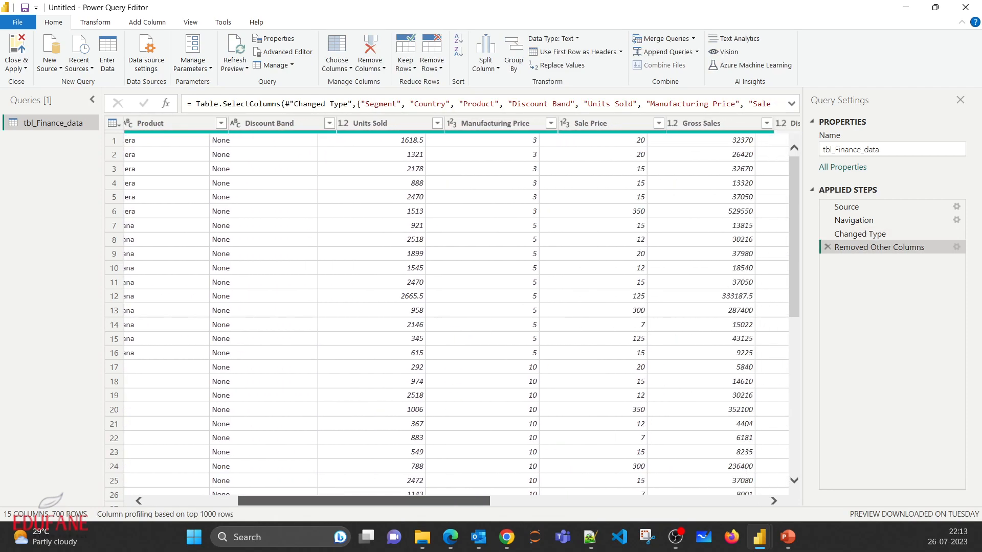
scroll(461, 311, "right", 8)
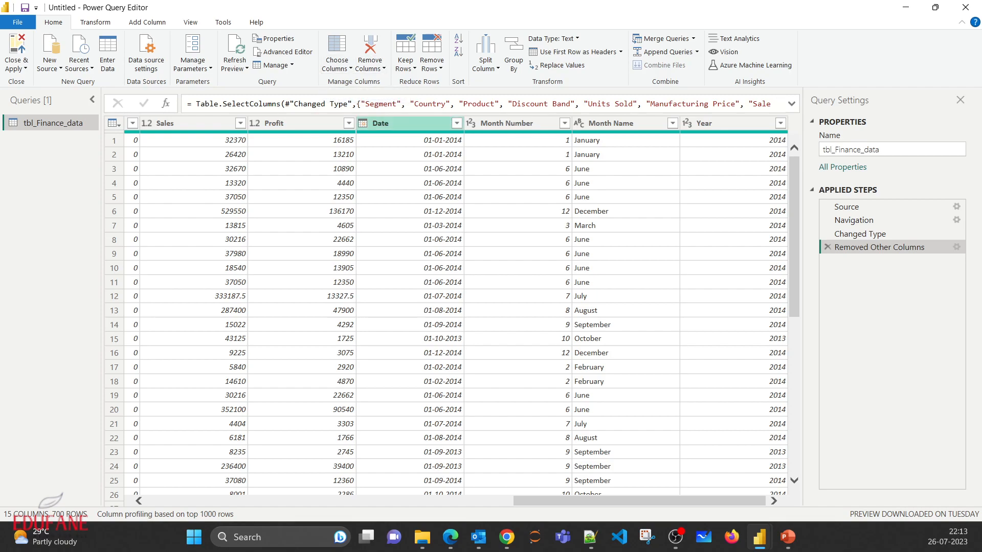
left_click(507, 123)
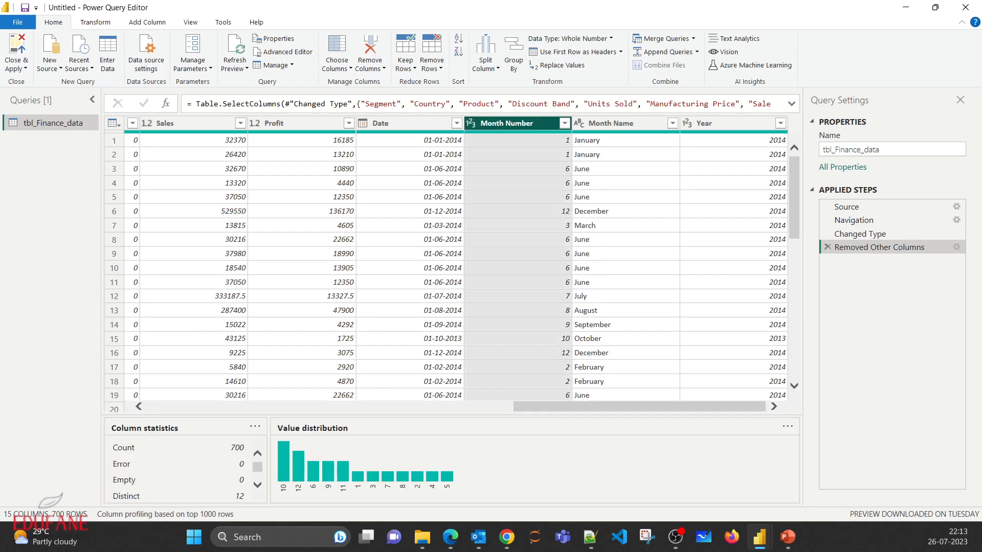
left_click(370, 68)
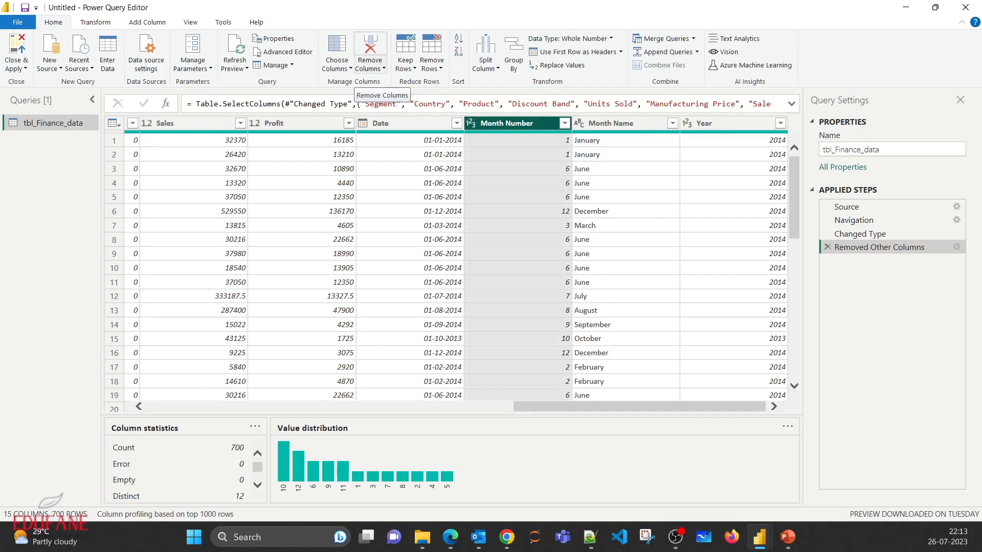
left_click(404, 95)
key("Delete")
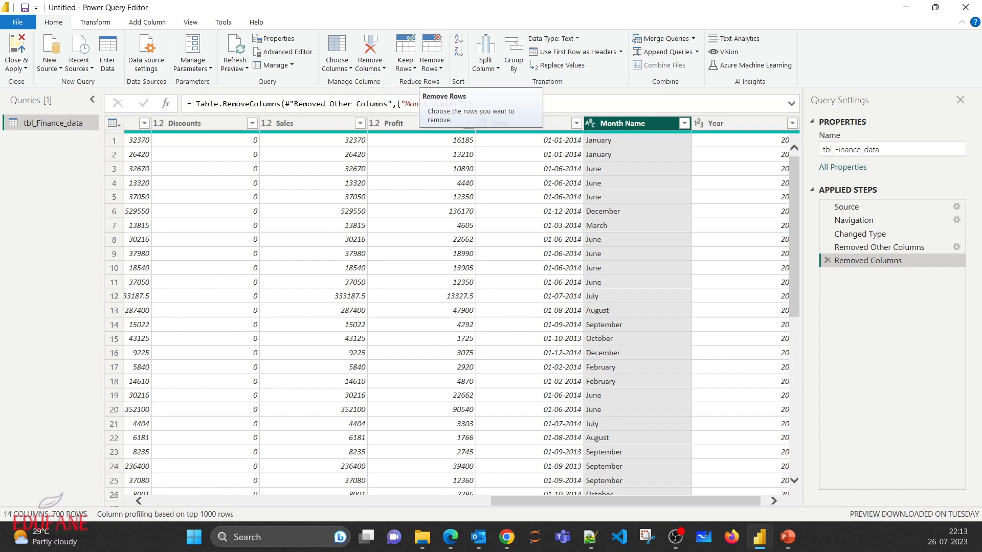
- Remove the top 3 rows from the table, and delete that applied step again
left_click_drag(609, 501, 265, 501)
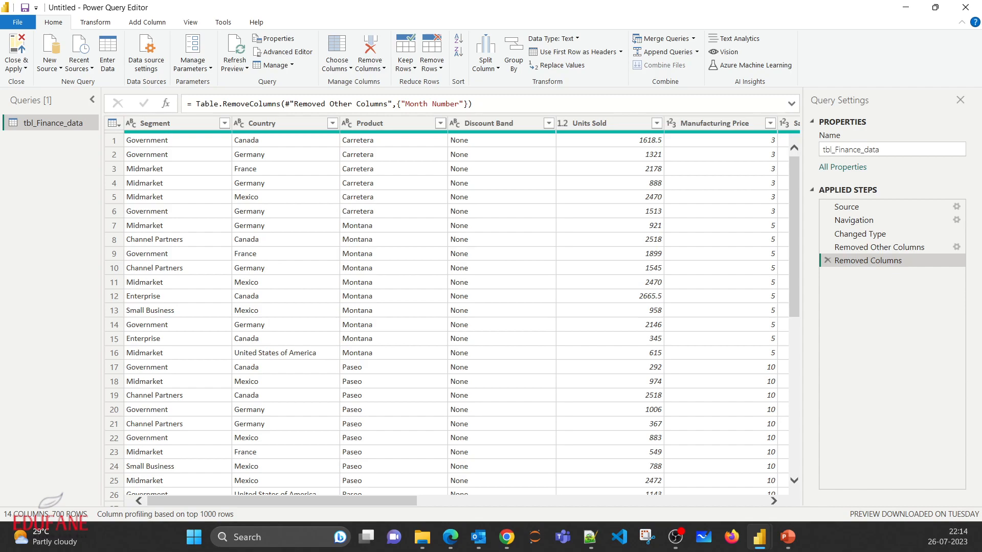
left_click(431, 64)
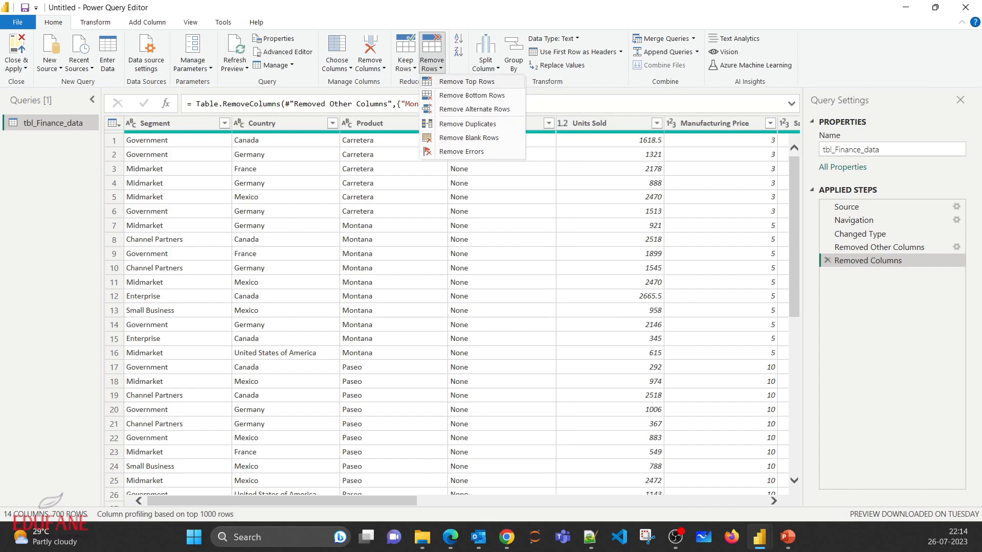
left_click(114, 141)
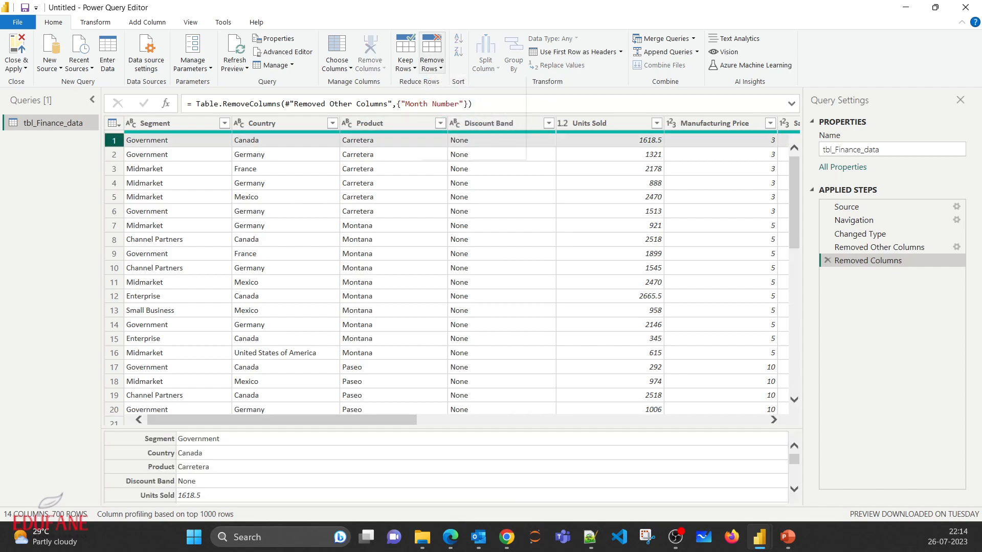
left_click(431, 64)
left_click(450, 92)
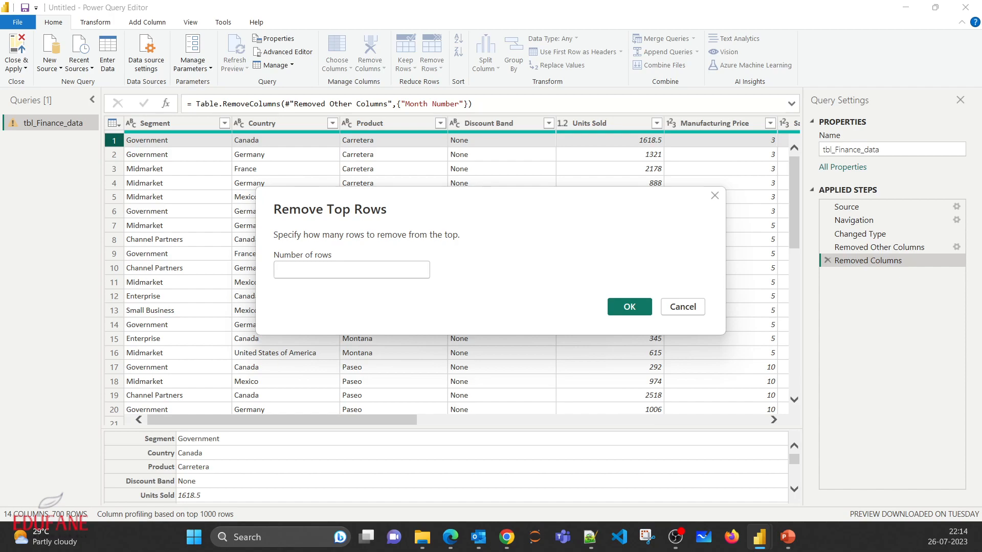
type("123")
key("BackSpace")
key("BackSpace")
key("BackSpace")
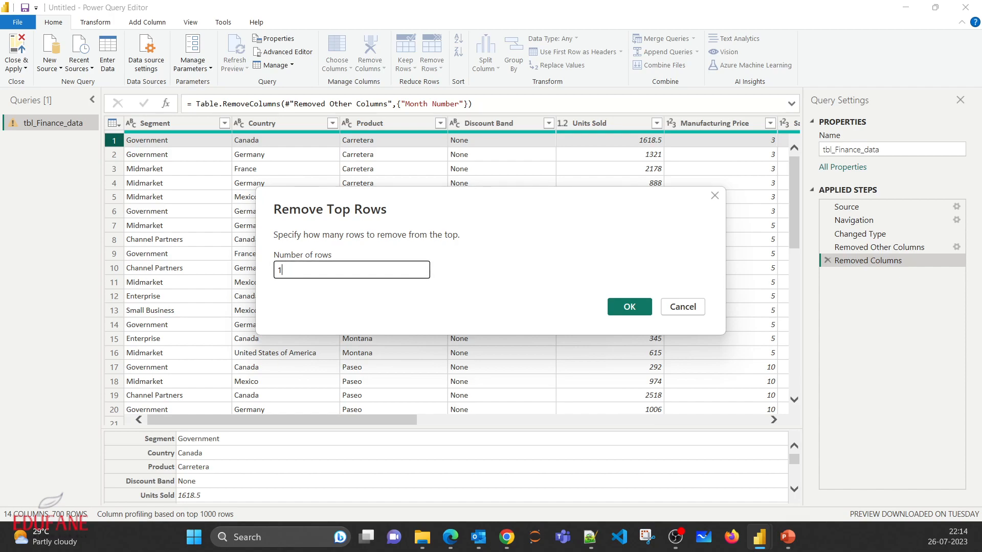
type("3")
key("Return")
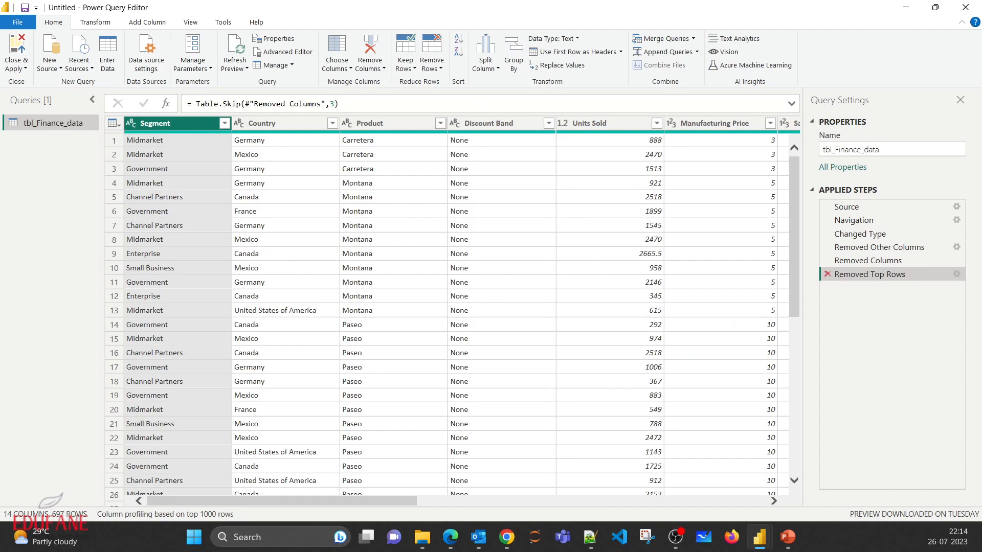
key("Delete")
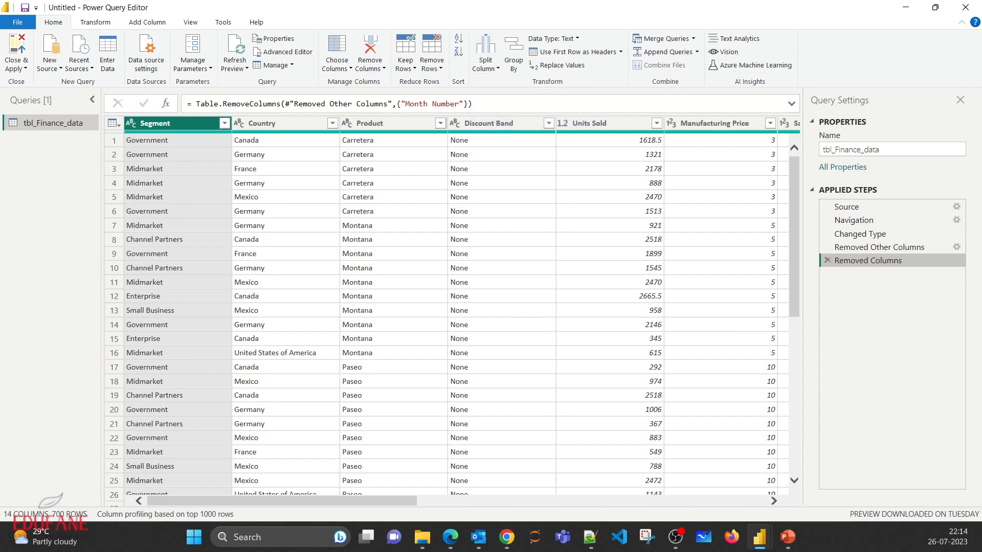
- Split the Date column by the custom delimiter "-" at each occurrence of the delimiter
scroll(462, 311, "right", 10)
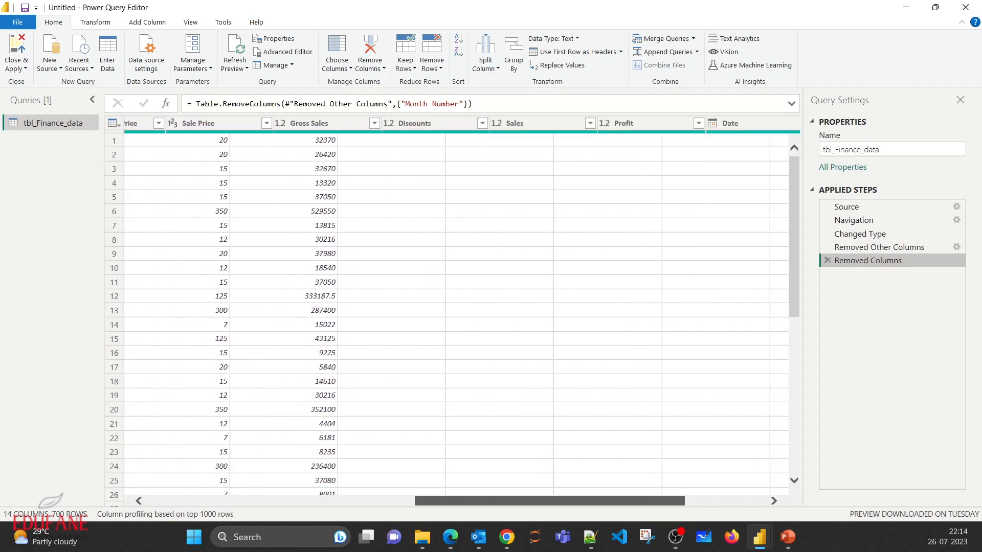
scroll(462, 311, "right", 1)
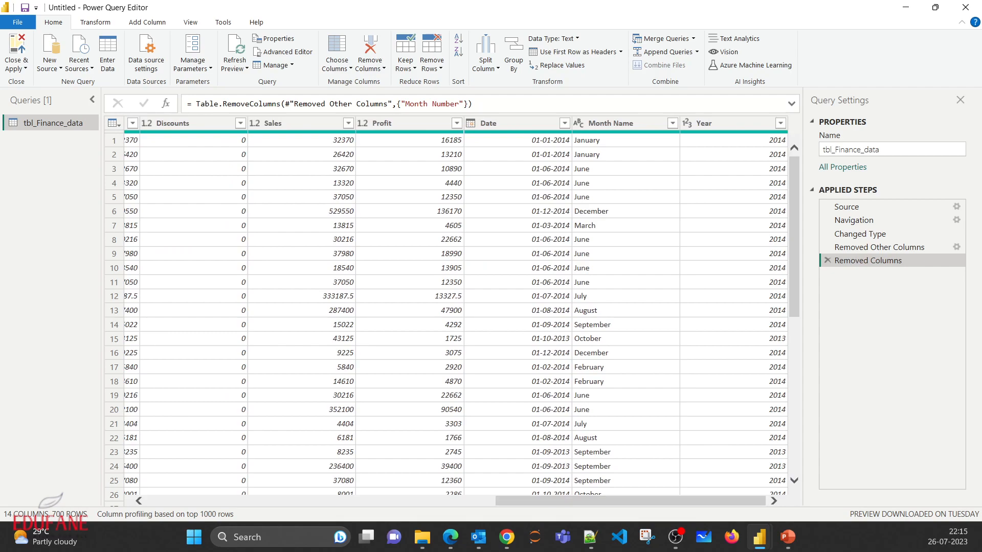
left_click(506, 123)
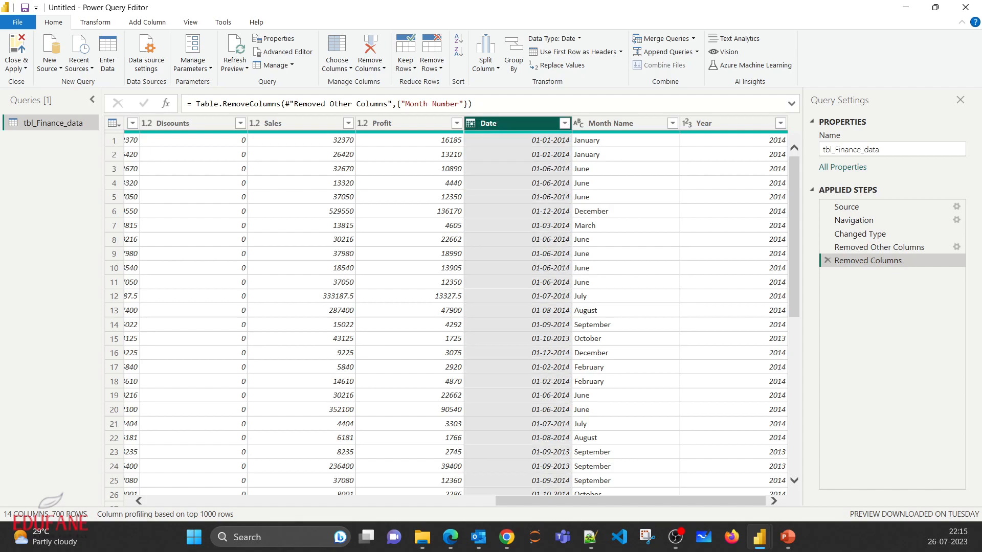
mouse_move(631, 406)
left_mouse_down()
mouse_move(288, 406)
mouse_move(630, 406)
left_mouse_up()
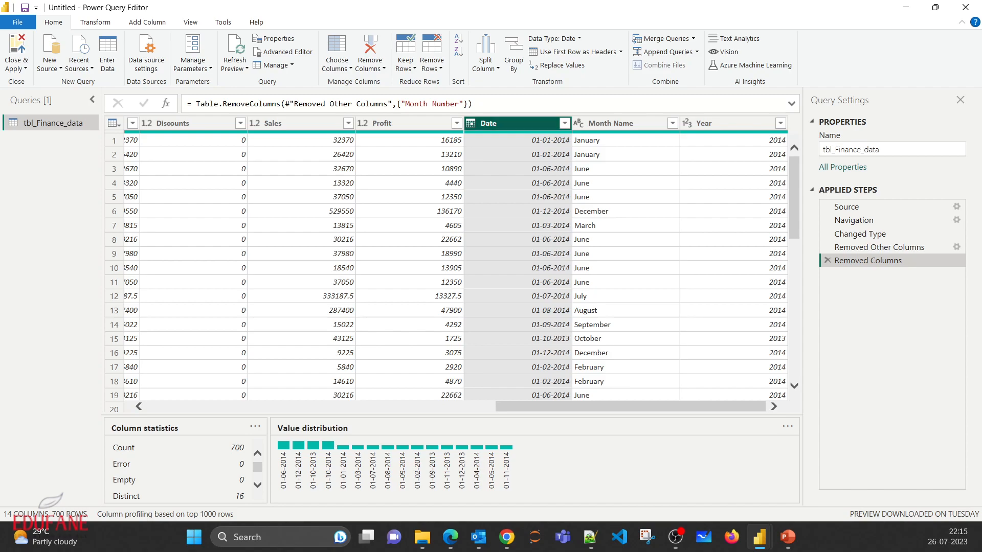
left_click(485, 64)
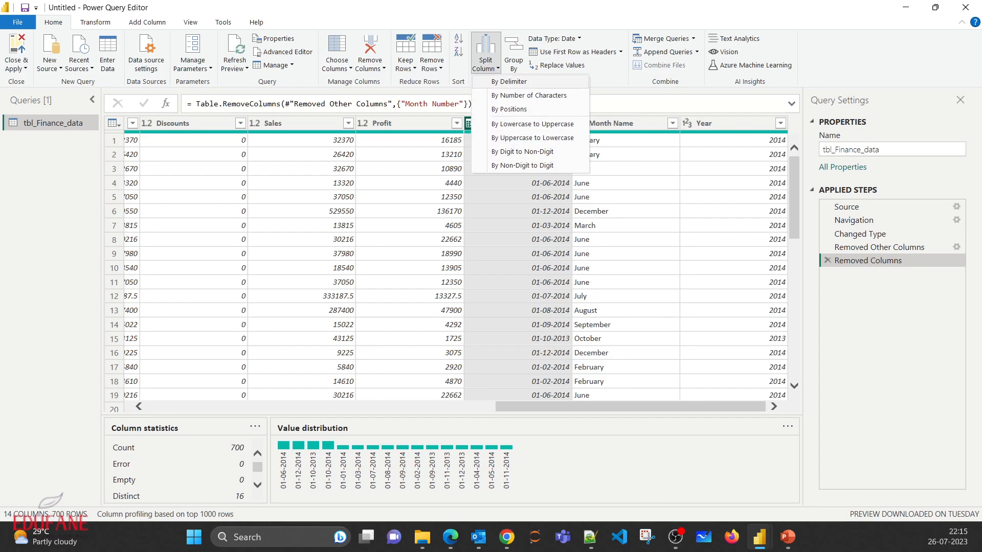
left_click(509, 82)
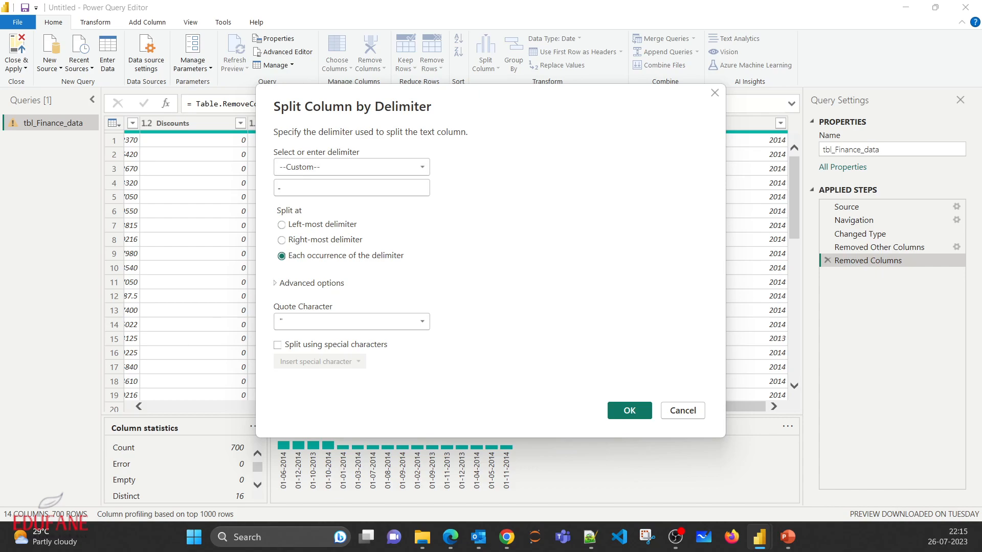
left_click(352, 167)
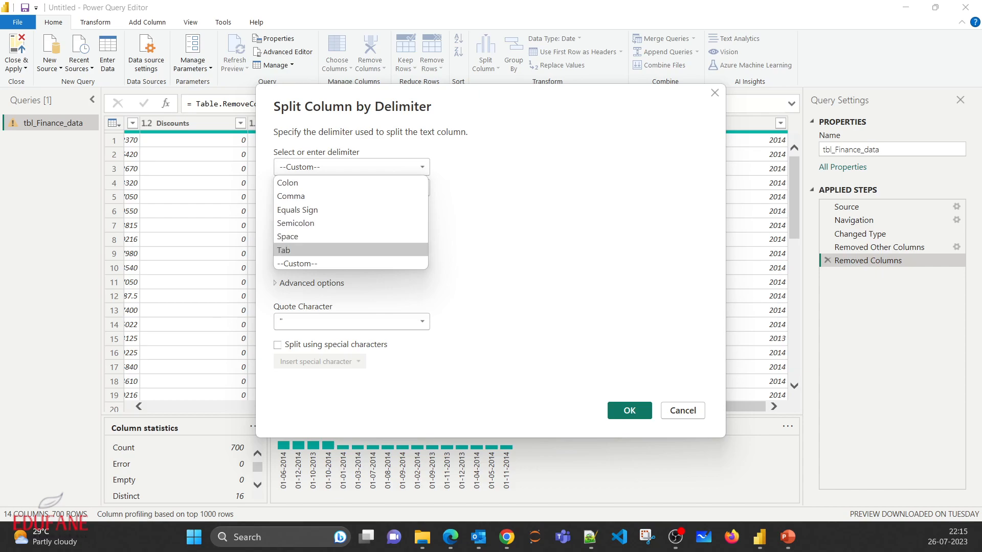
left_click(331, 264)
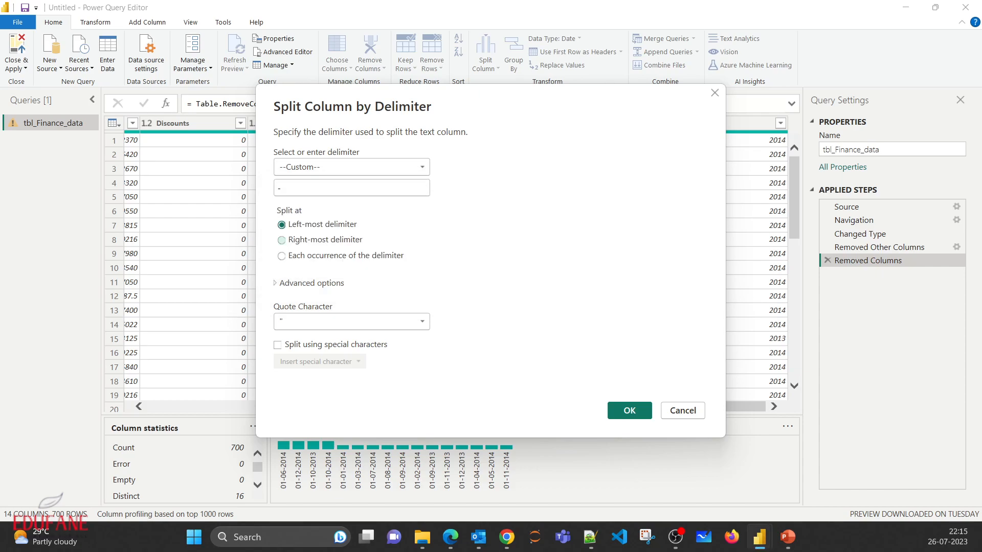
left_click(282, 255)
left_click(281, 225)
left_click(282, 256)
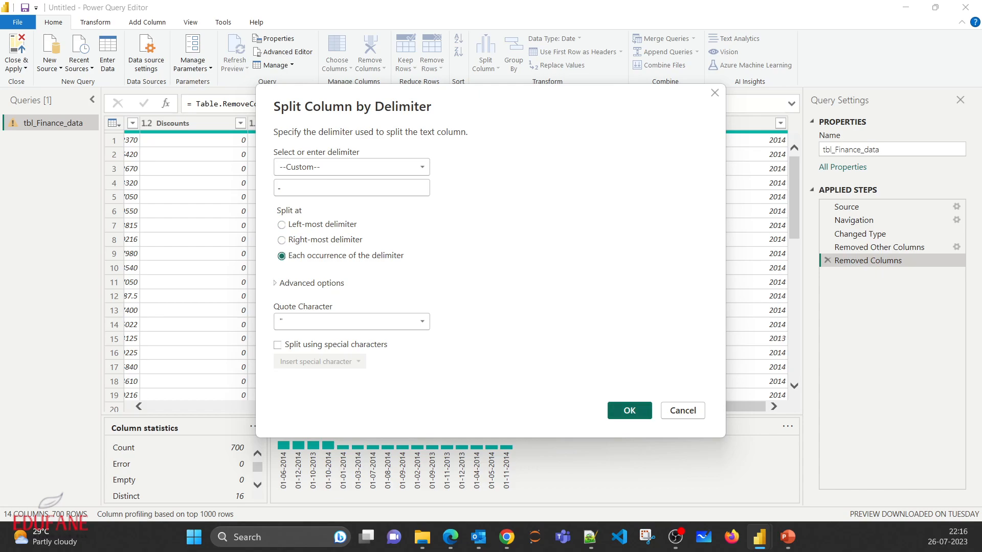
key("Return")
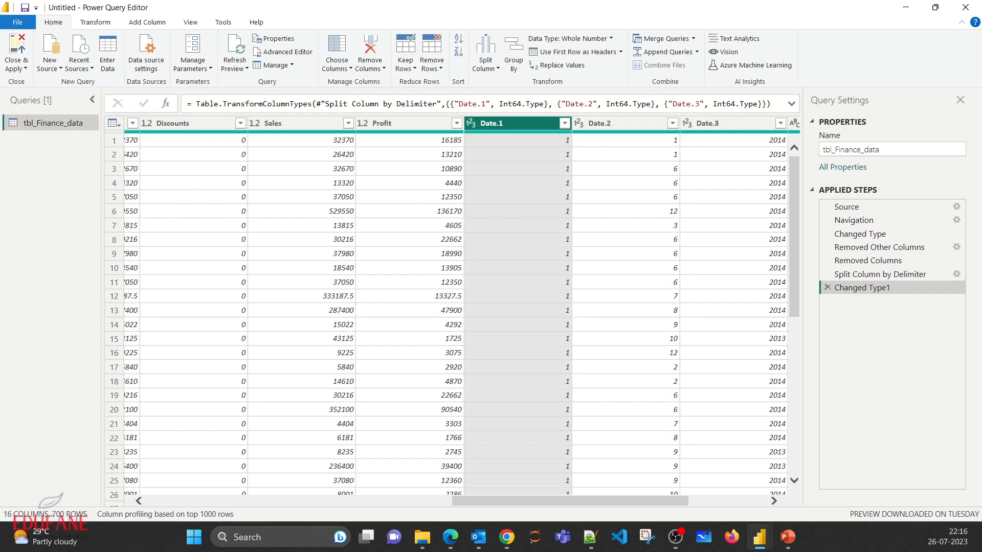
- Examine the split date columns, and delete the Changed Type1 and Split Column by Delimiter applied steps
left_click_drag(571, 501, 602, 501)
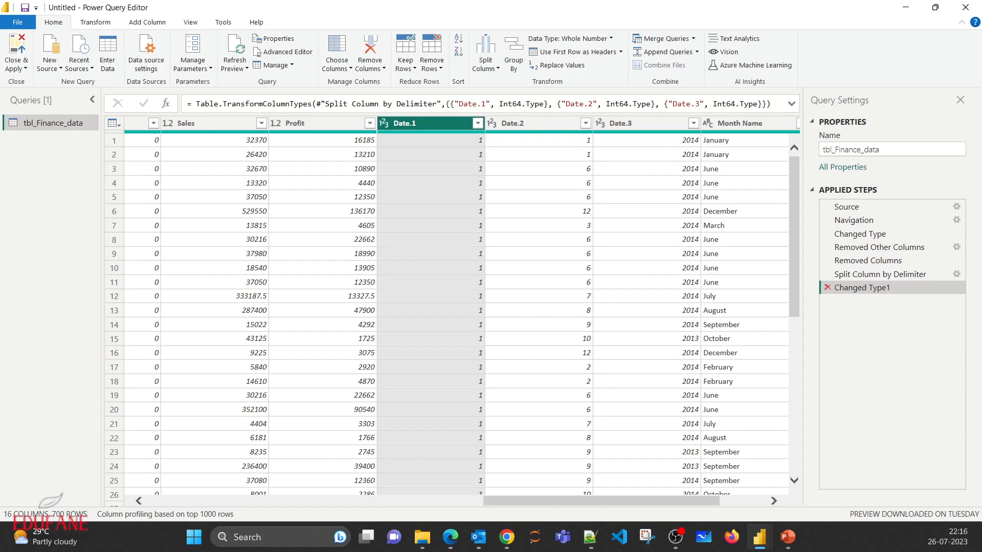
left_click(827, 287)
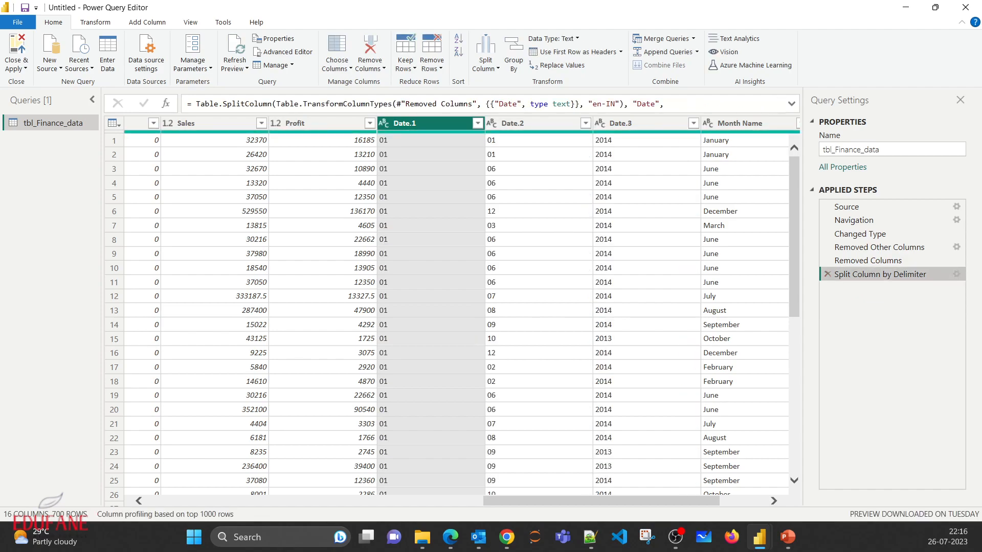
left_click(827, 274)
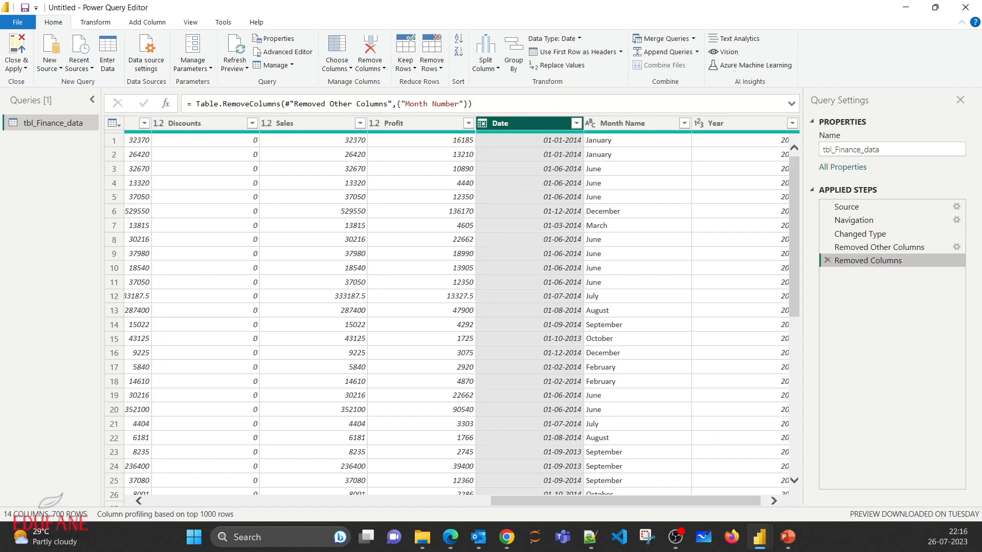
- Duplicate the Date column and rename the copy DateSplit
right_click(531, 124)
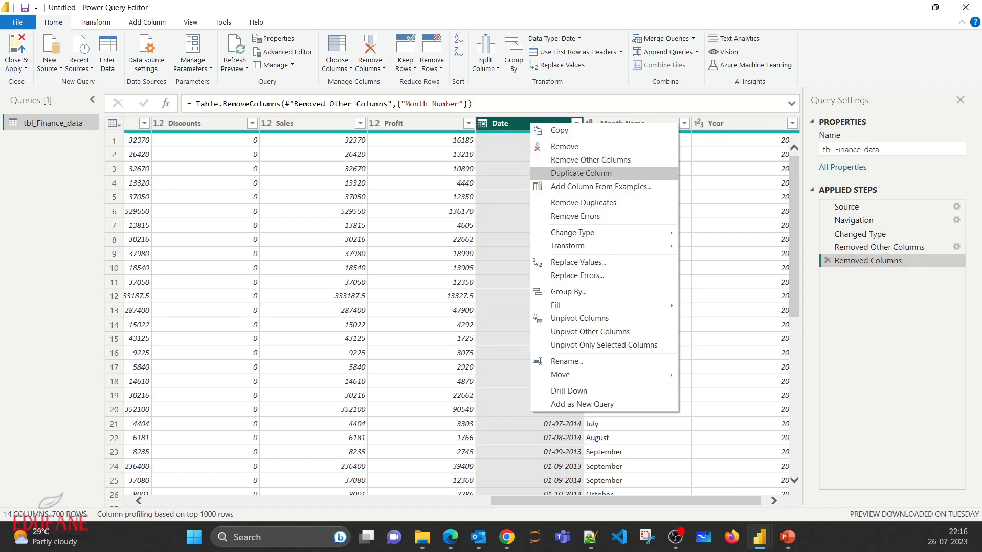
left_click(581, 173)
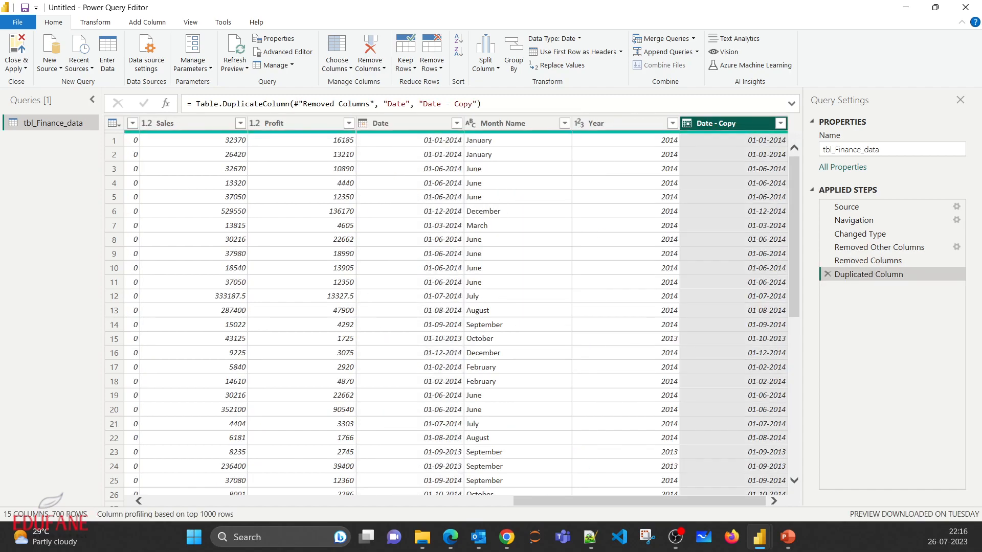
double_click(716, 124)
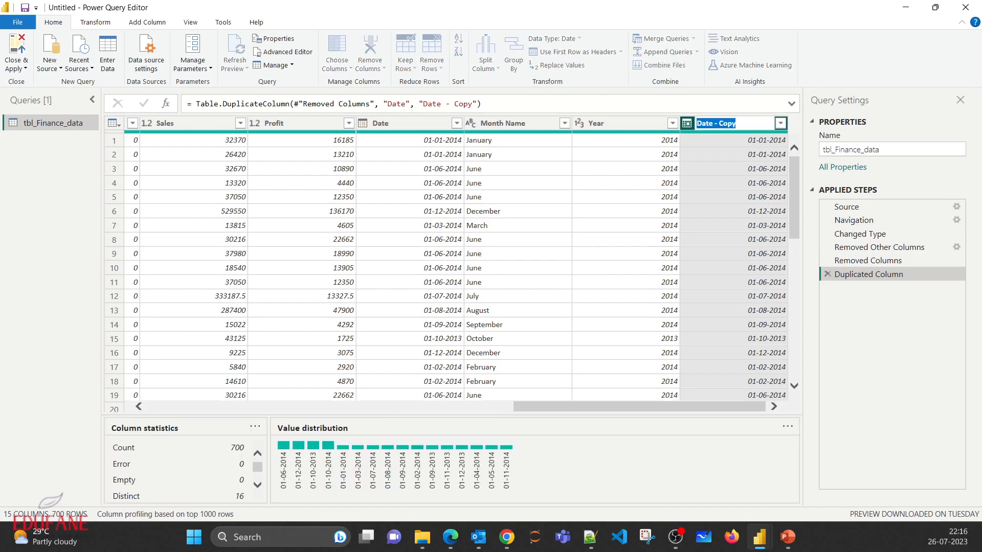
type("DateSplit")
key("Return")
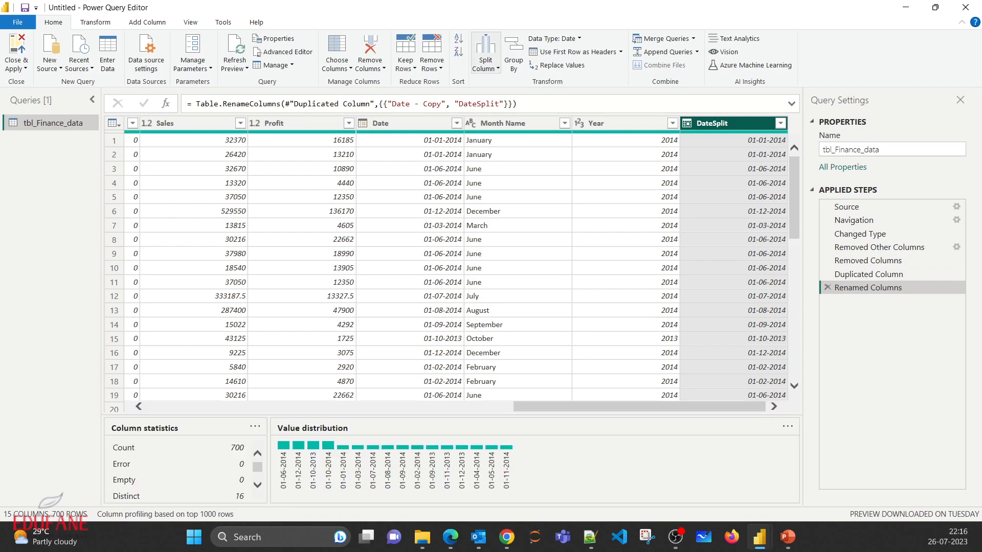
- Split the DateSplit column by the custom delimiter "-" at the right-most delimiter
left_click(404, 123)
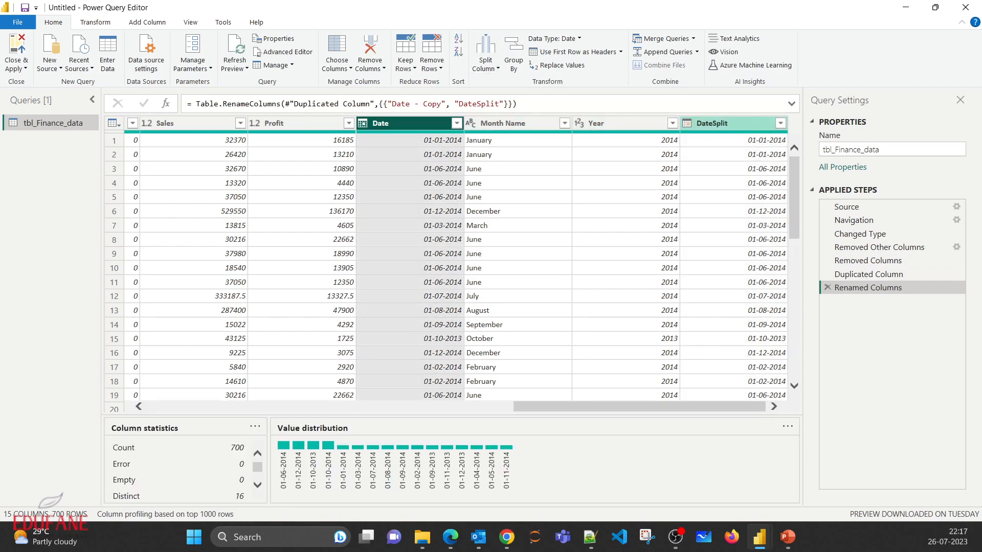
left_click(726, 123)
left_click(485, 61)
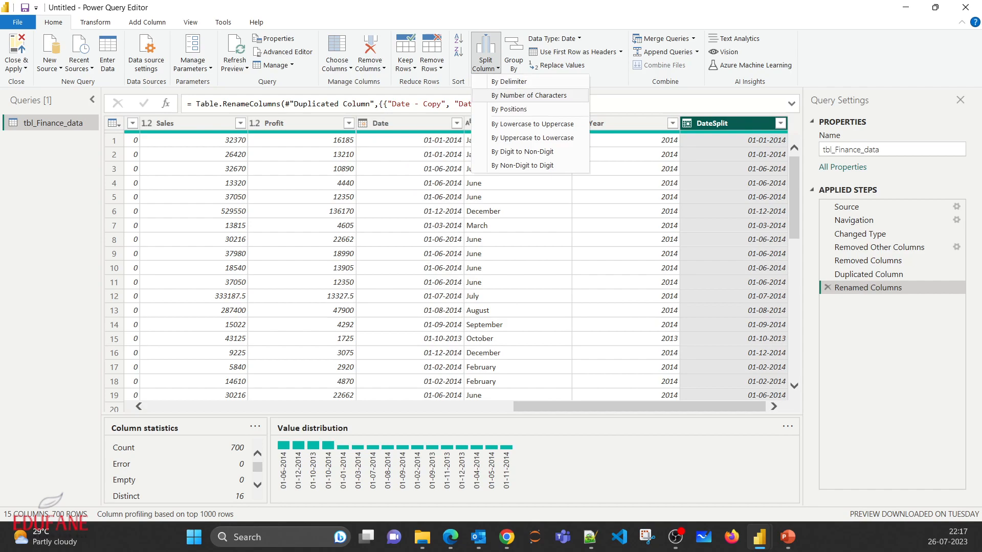
left_click(499, 80)
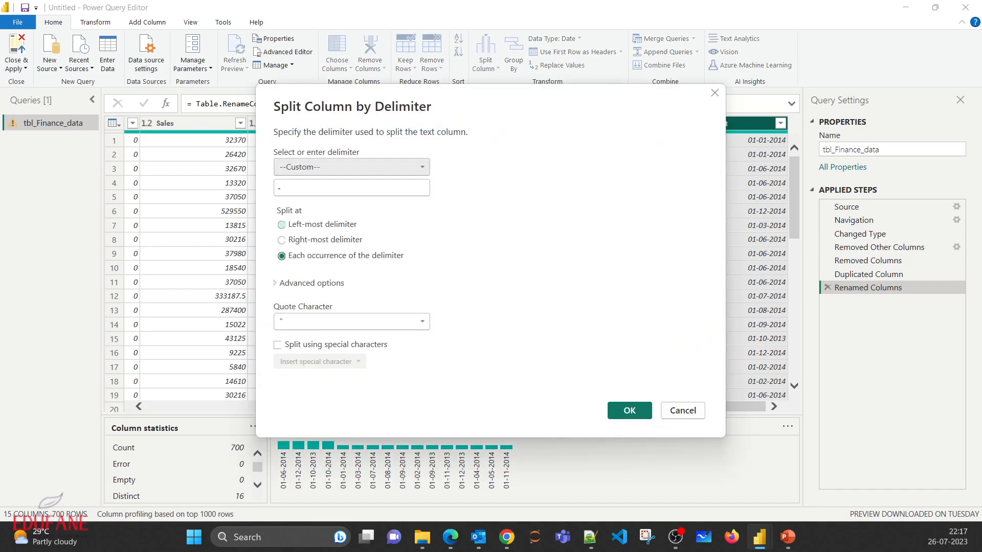
left_click(282, 240)
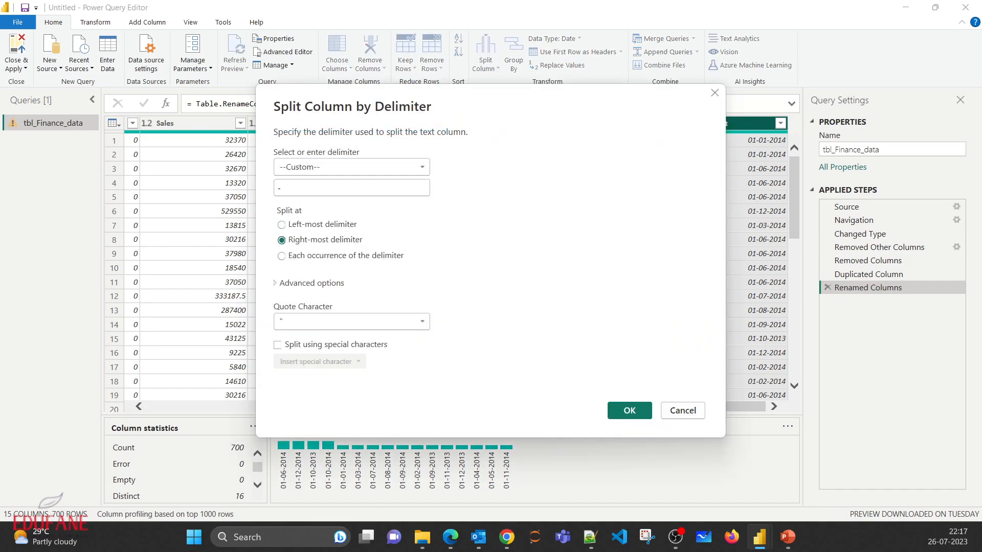
left_click(630, 411)
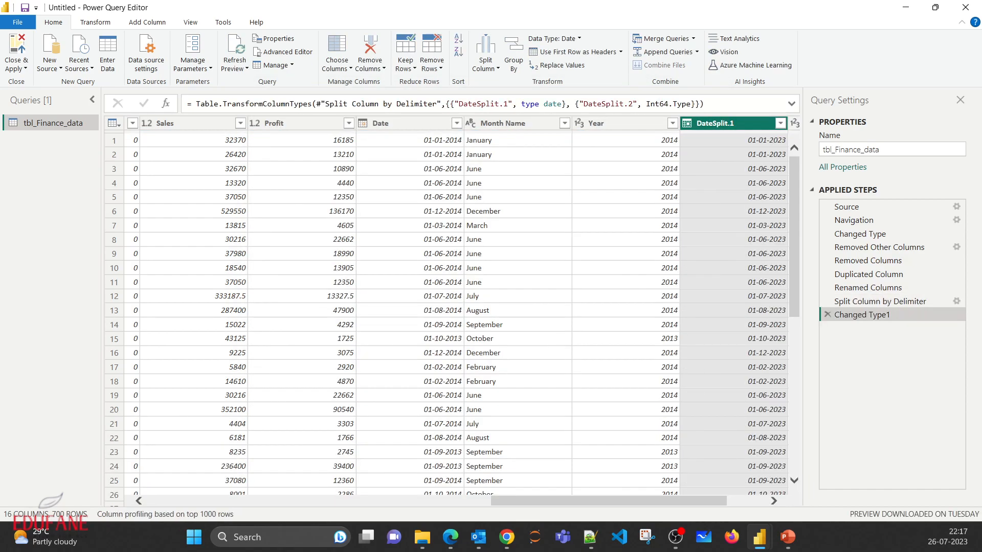
left_click_drag(609, 502, 647, 501)
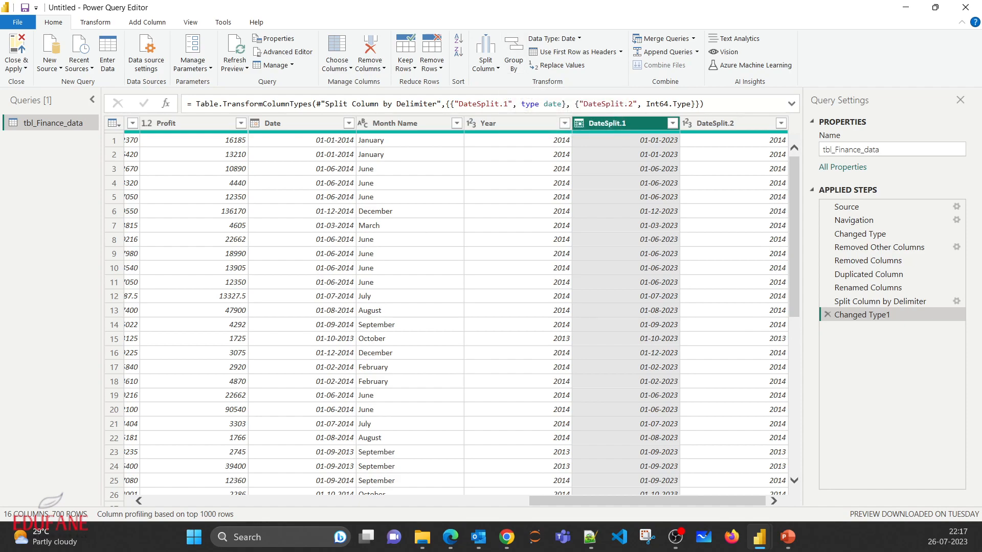
- Group the table by Segment with a Count Rows column named SegmentGroup, and delete that applied step again
scroll(450, 307, "left", 15)
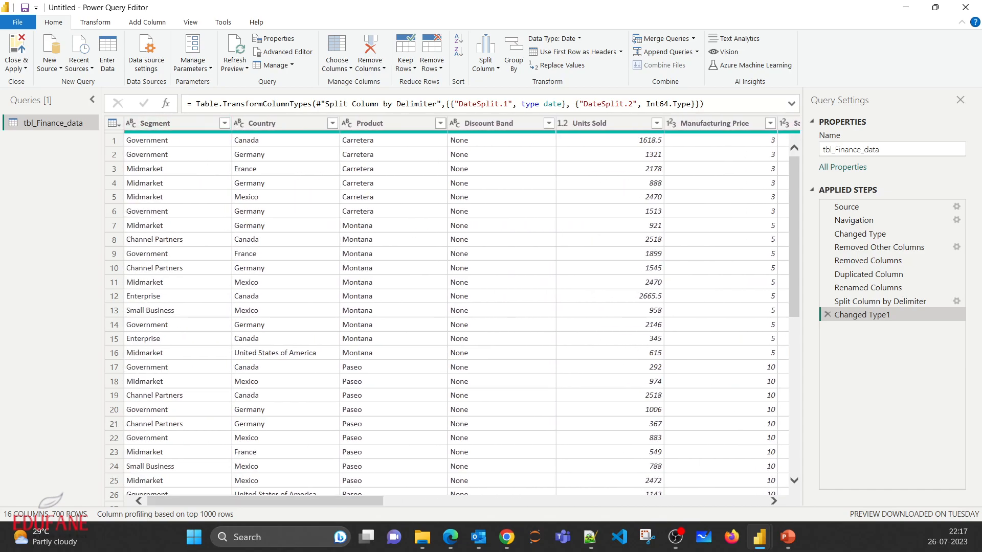
left_click(173, 123)
right_click(183, 123)
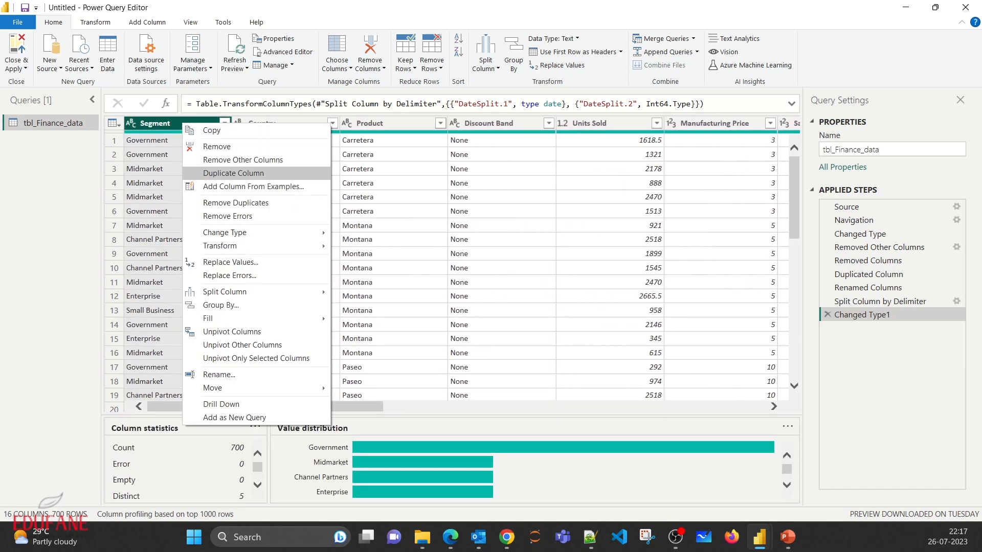
left_click(380, 182)
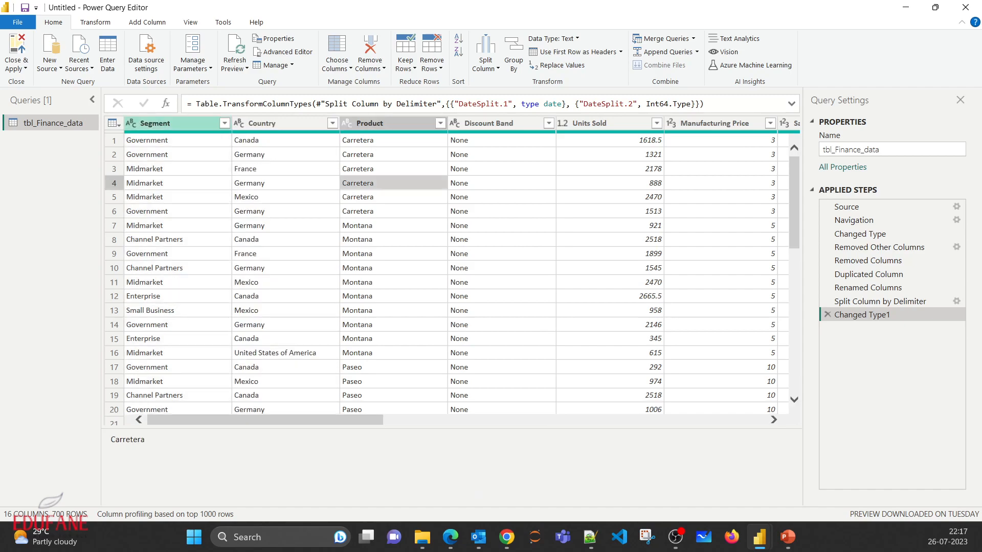
left_click(174, 123)
left_click(514, 56)
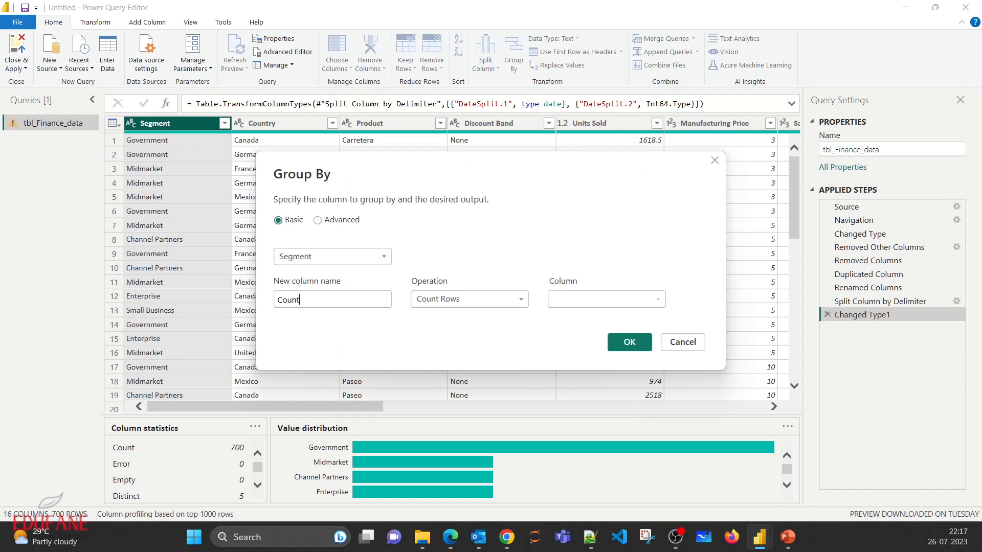
key("BackSpace")
key("BackSpace")
key("BackSpace")
key("BackSpace")
key("BackSpace")
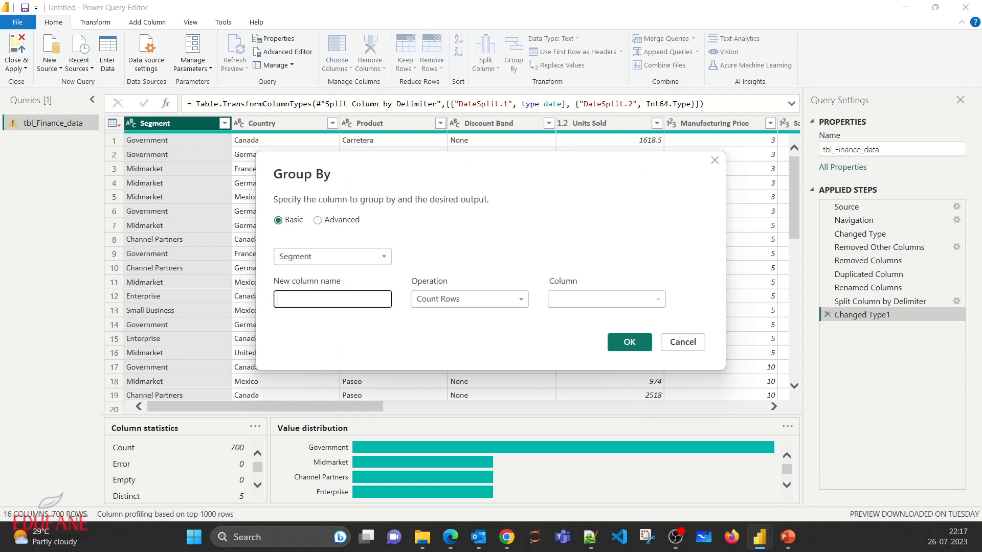
type("SegmentGroup")
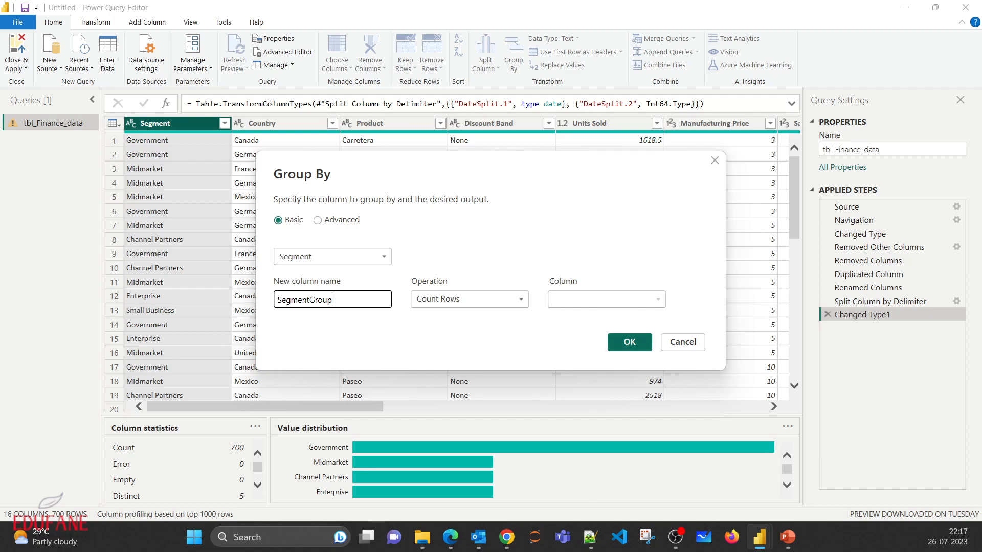
left_click(629, 342)
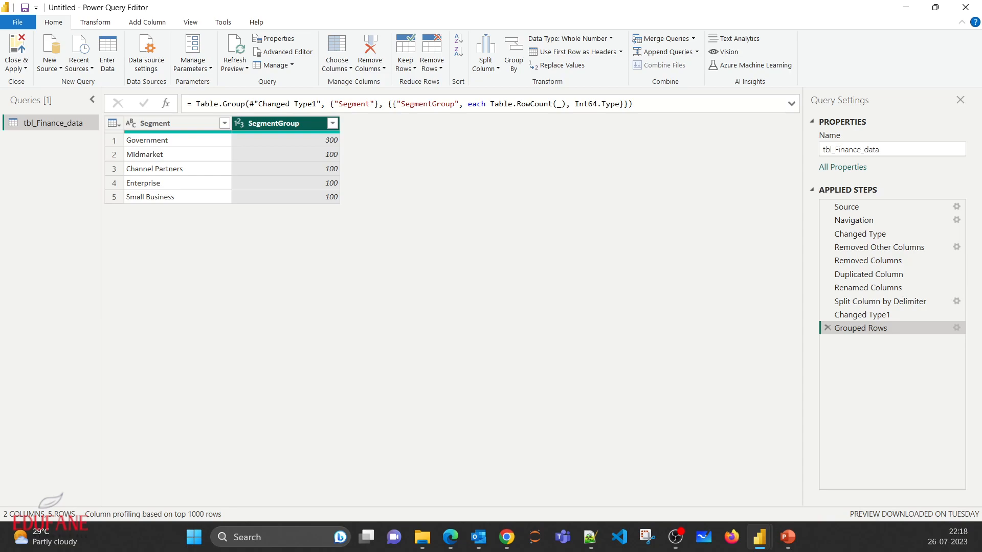
left_click(828, 327)
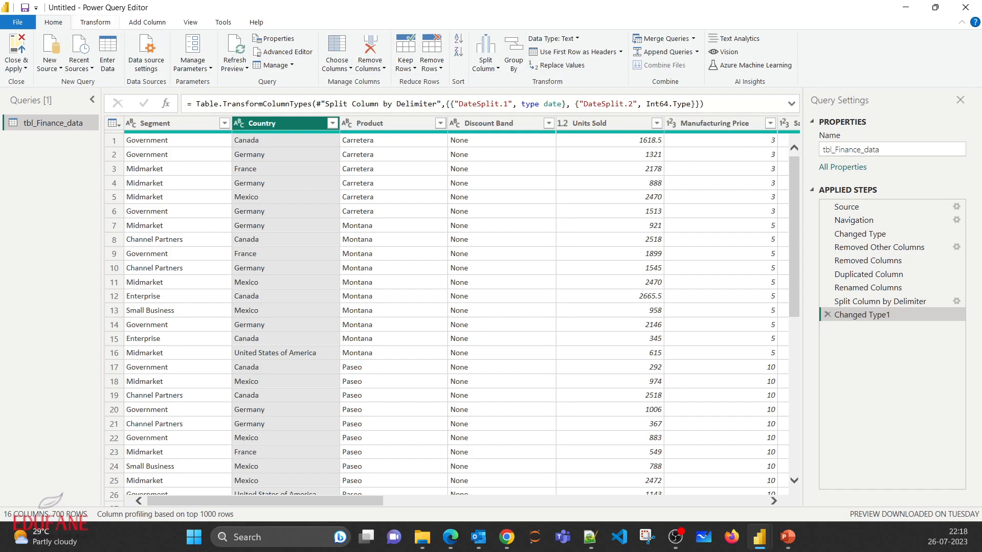
- Duplicate the Manufacturing Price column
left_click(95, 22)
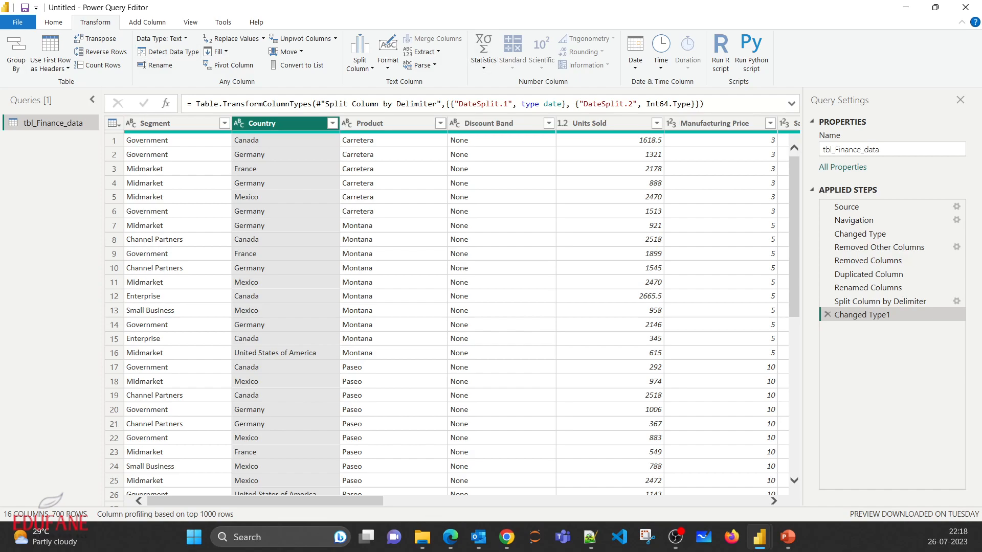
left_click_drag(265, 501, 401, 501)
left_click(335, 123)
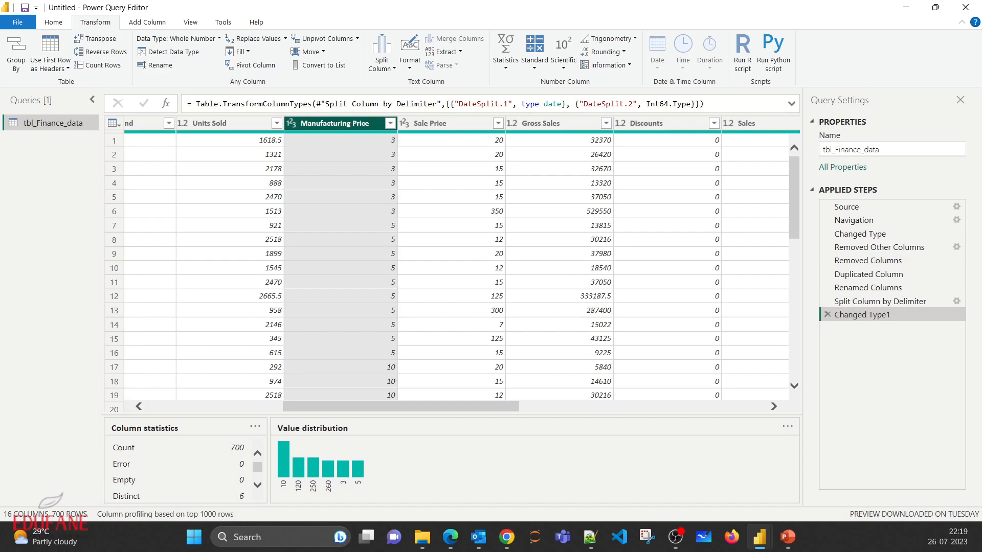
right_click(363, 123)
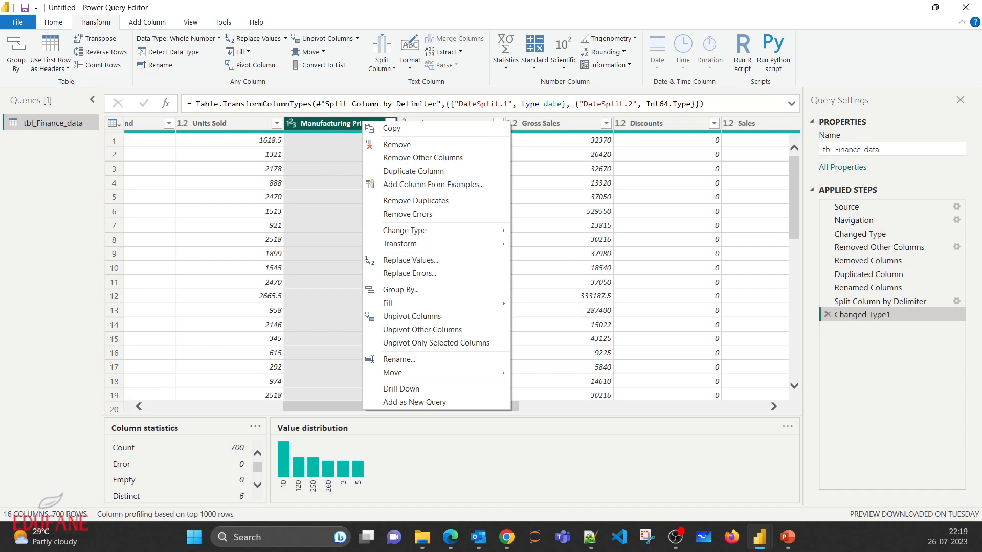
left_click(413, 171)
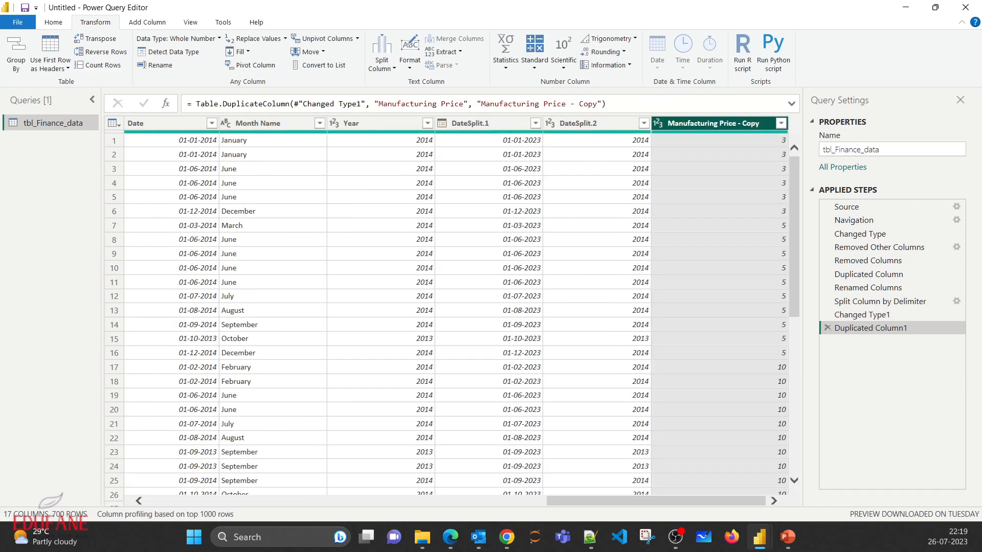
- Rename the duplicated manufacturing price column as Taxed Manufacturing Price
right_click(712, 123)
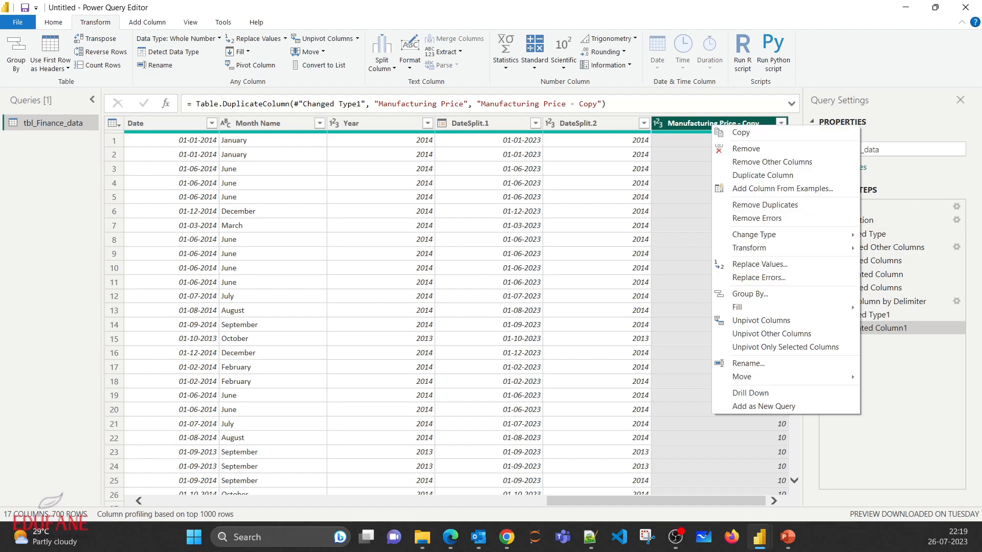
left_click(708, 123)
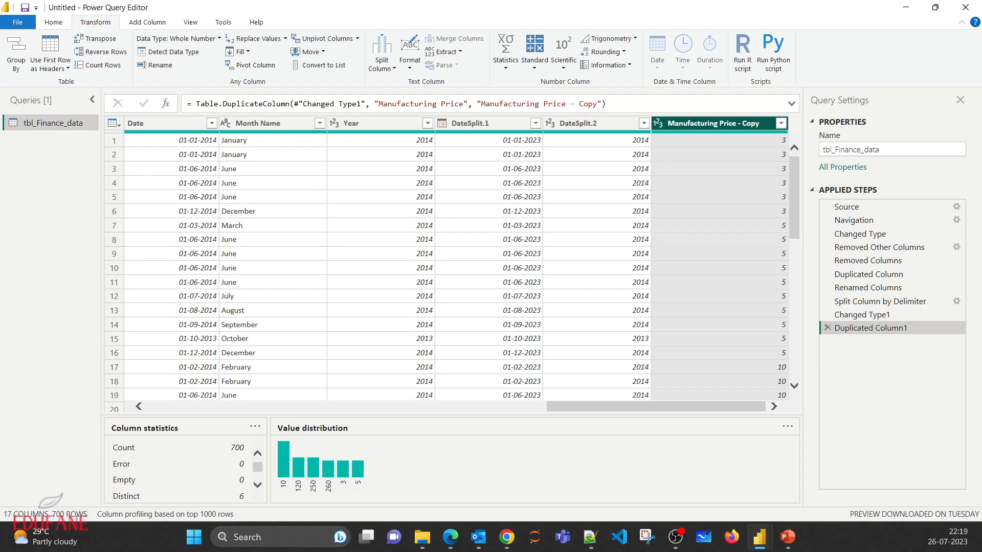
key("F2")
left_click(755, 123)
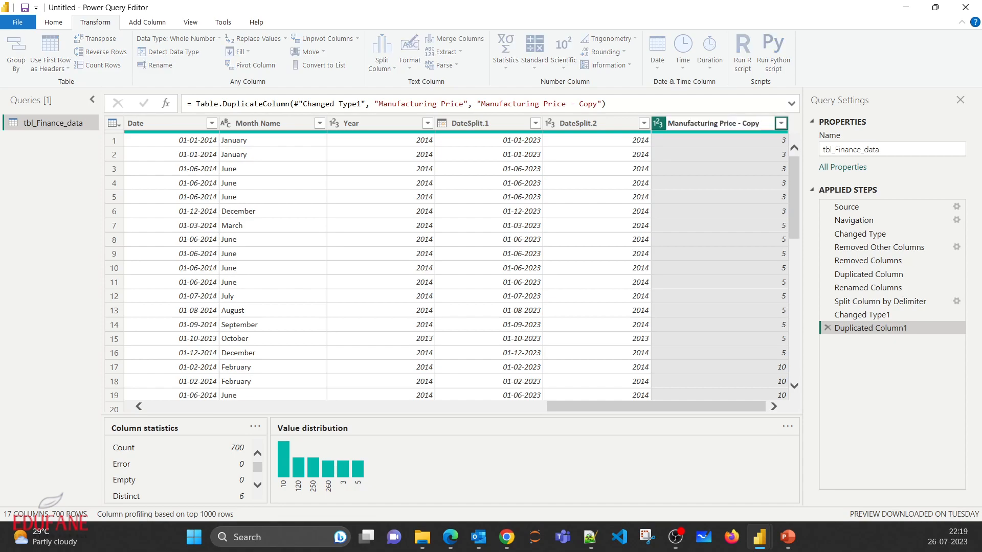
key("BackSpace")
key("BackSpace")
key("BackSpace")
key("BackSpace")
key("BackSpace")
key("Home")
type("Taxed")
key("Return")
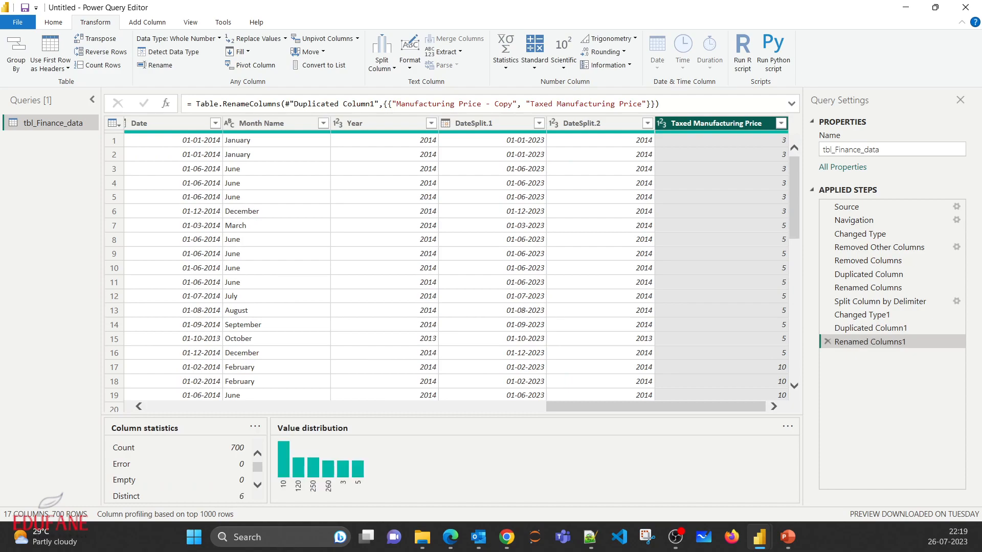
- Add 5 to every value in the Taxed Manufacturing Price column with the standard Add operation
left_click(535, 51)
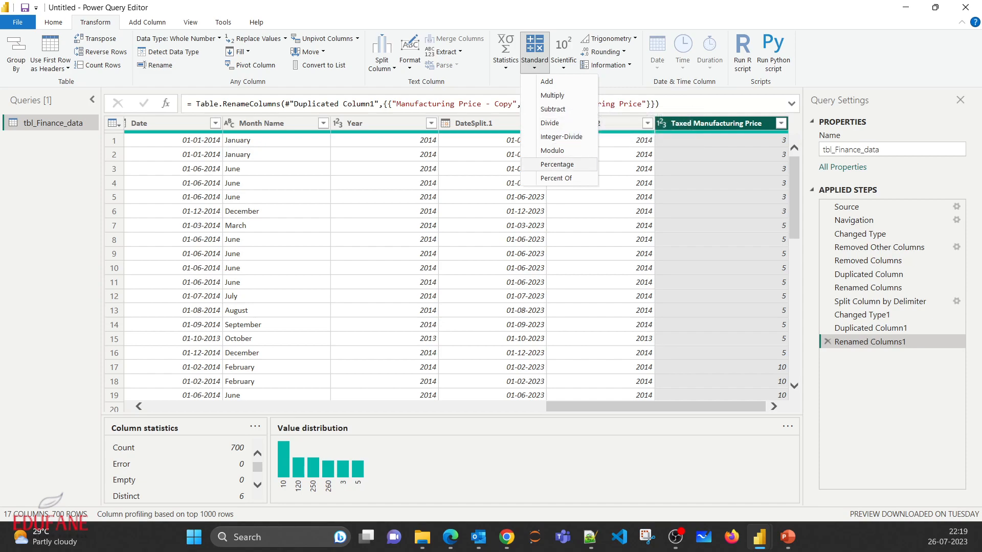
left_click(546, 82)
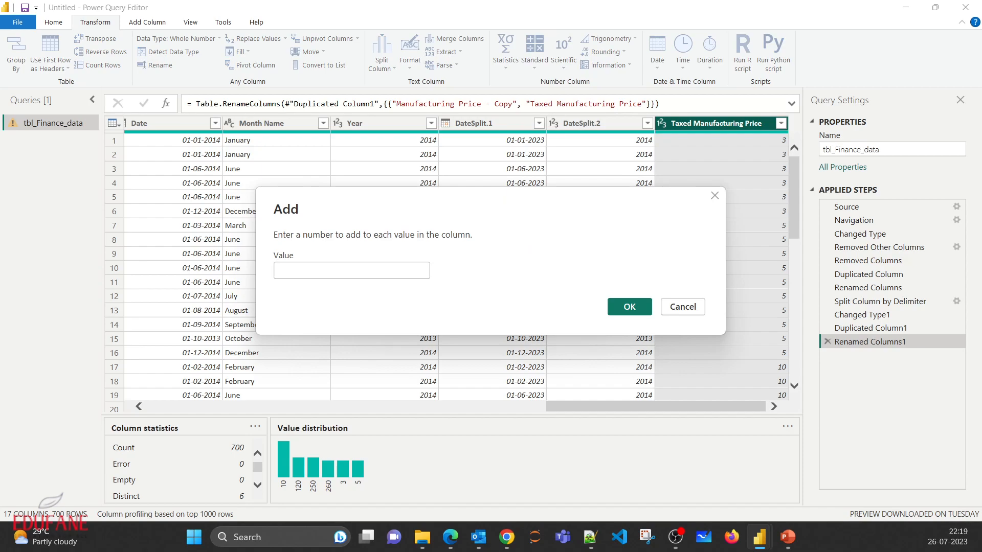
type("5")
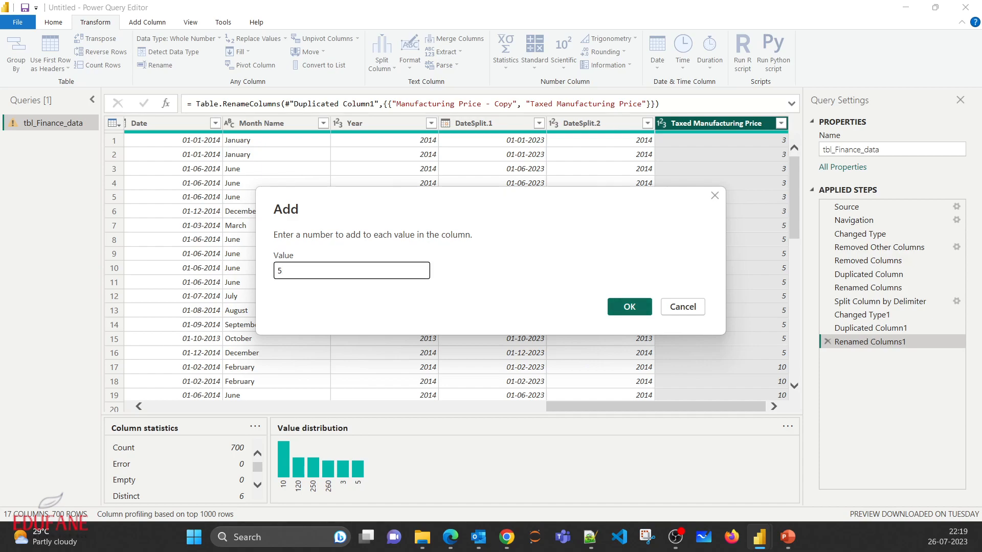
key("Return")
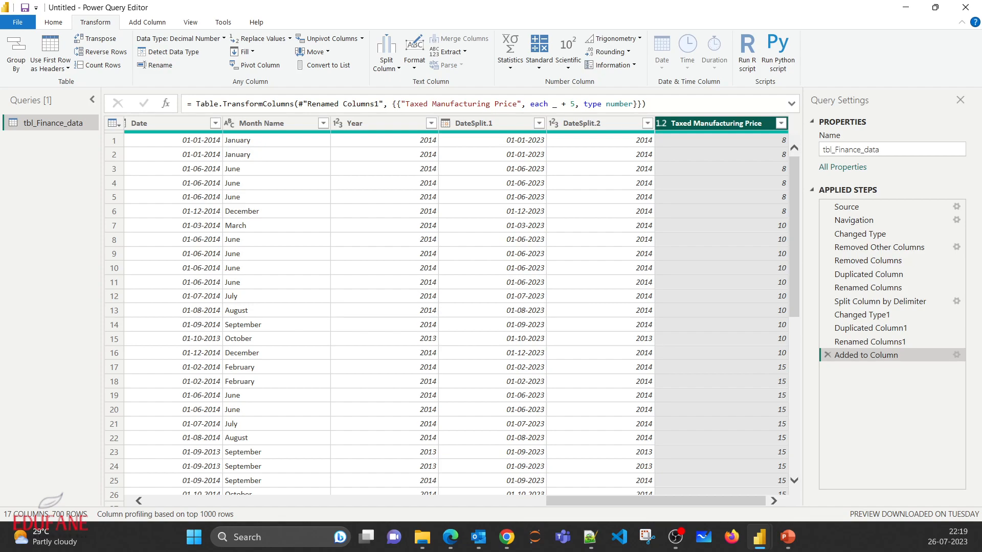
left_click(510, 51)
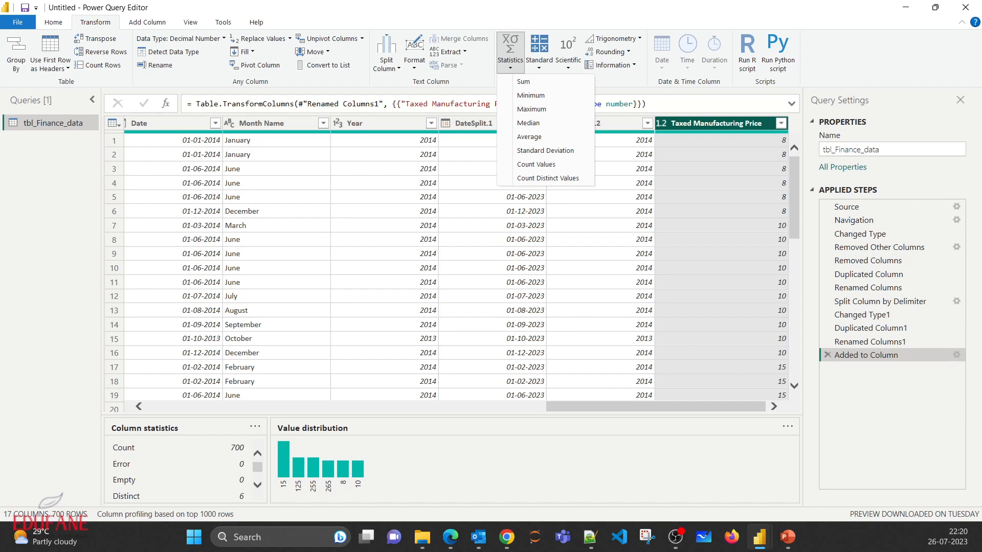
key("alt+Tab")
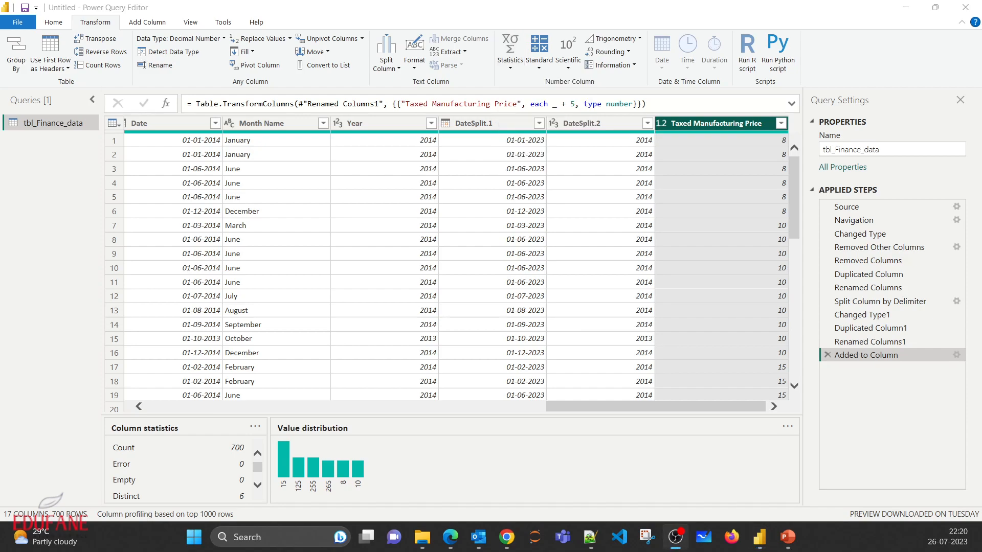
left_click(511, 51)
left_click(510, 60)
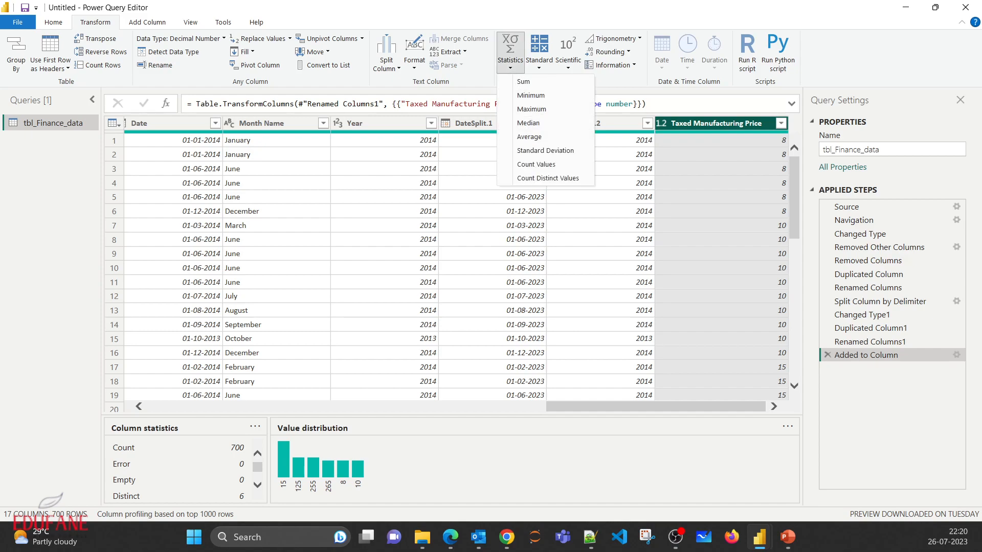
key("Escape")
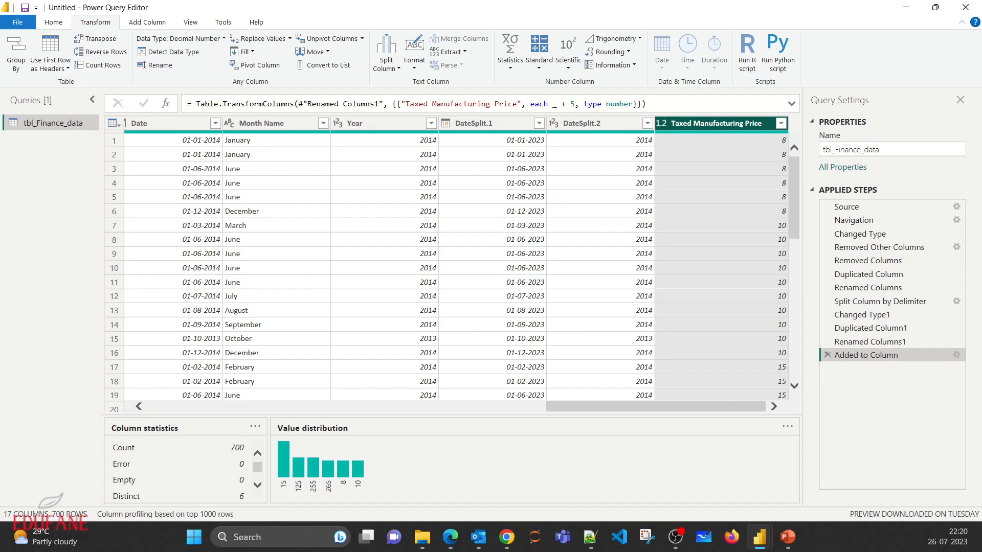
left_click(147, 22)
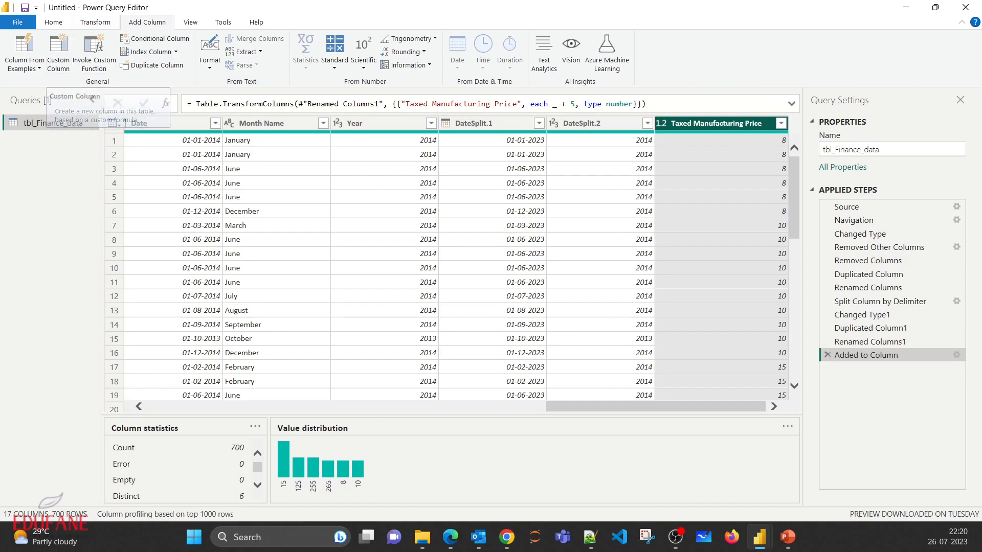
- Add a custom column named AddedMPrice with the formula [Manufacturing Price] + [Manufacturing Price] * .10
left_click(59, 51)
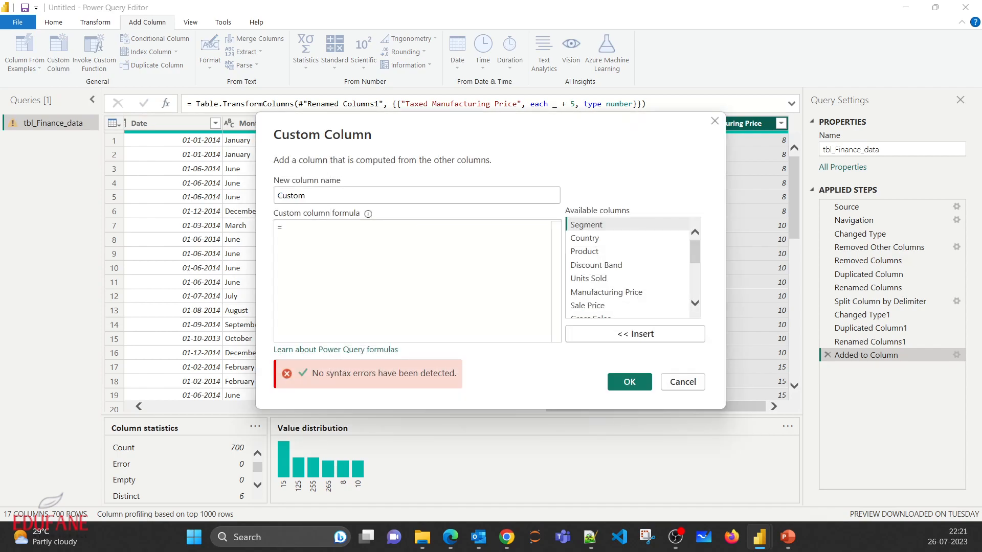
key("ctrl+a")
type("AddedMPrice")
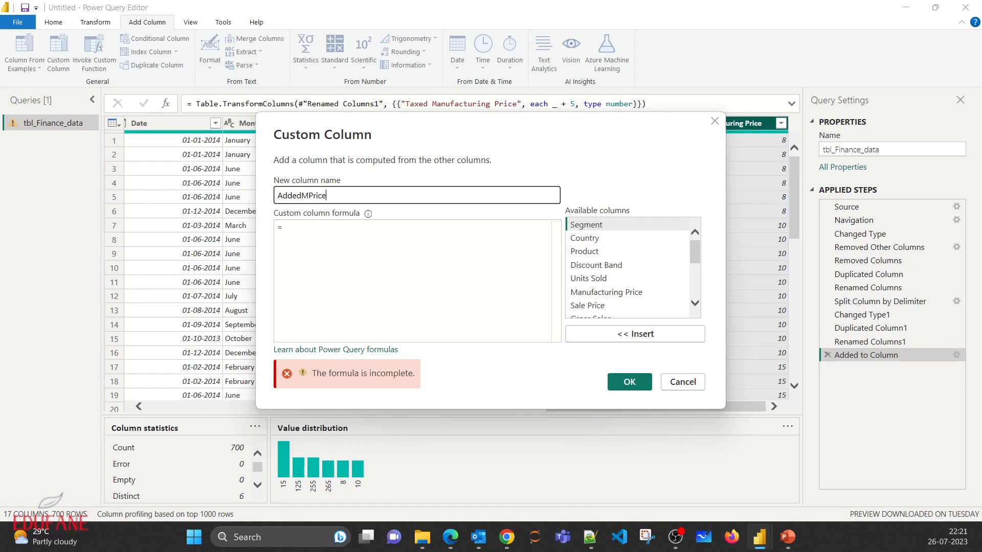
key("Tab")
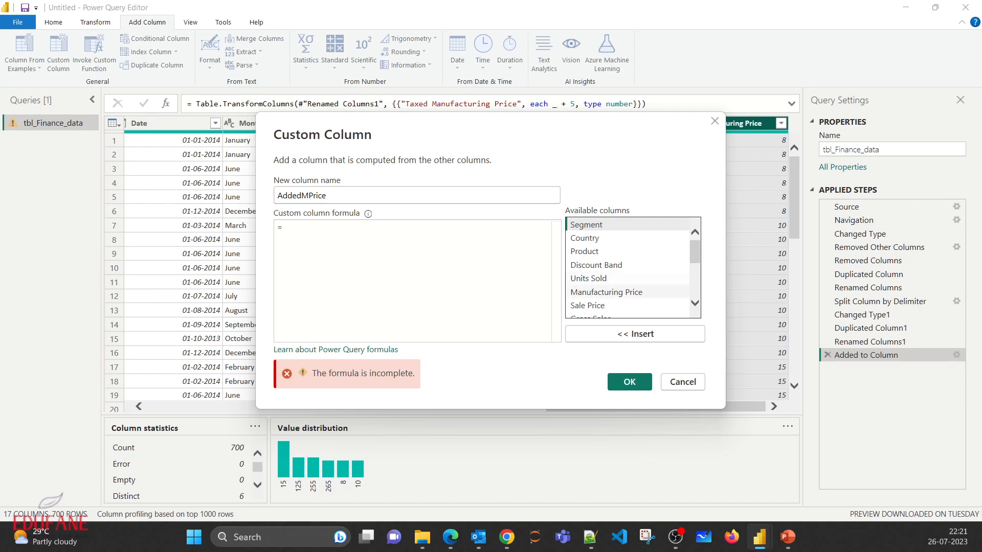
double_click(606, 293)
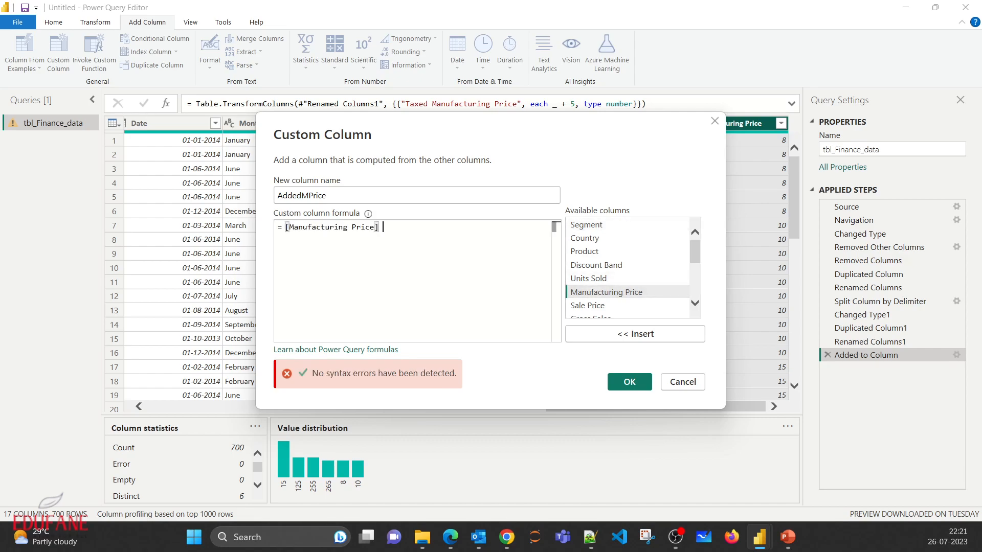
type("+")
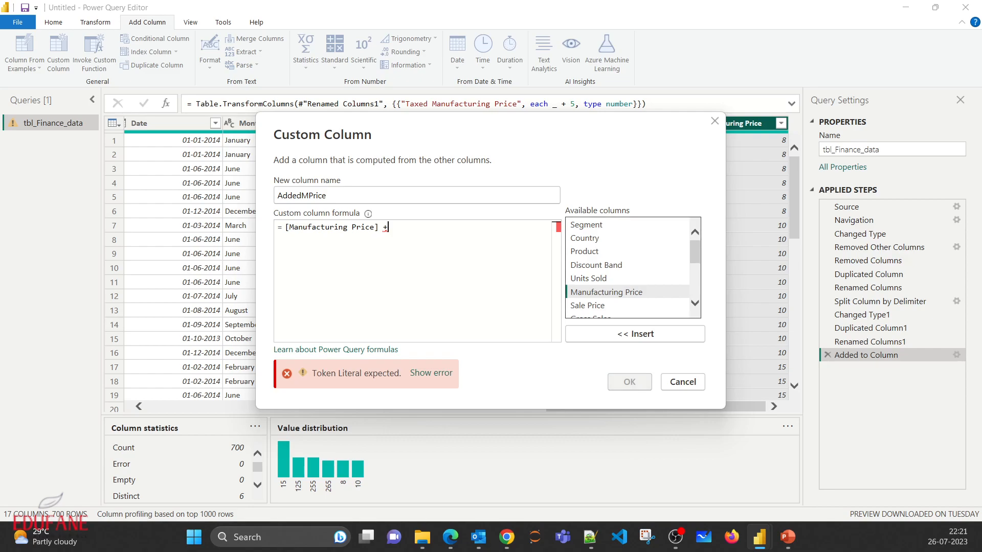
double_click(606, 292)
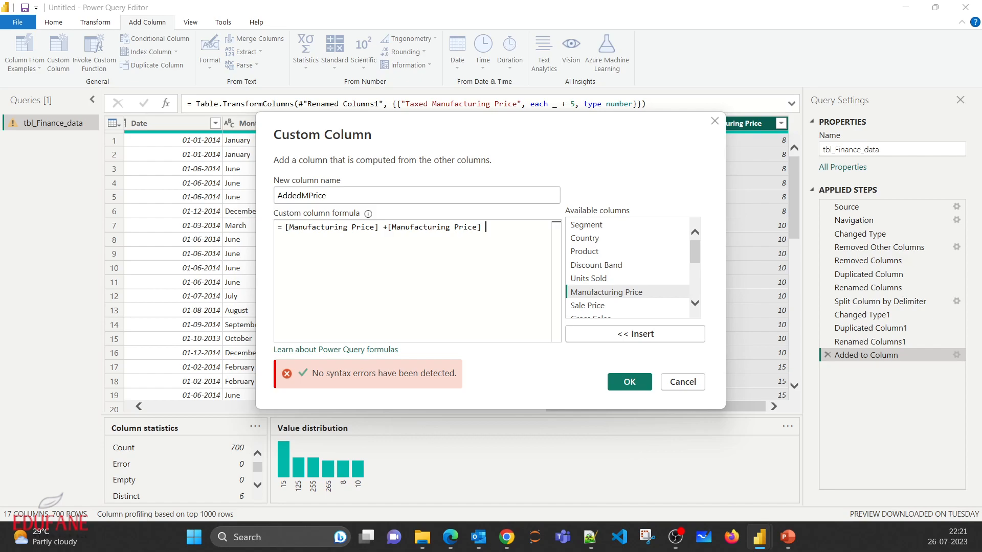
type("*.10")
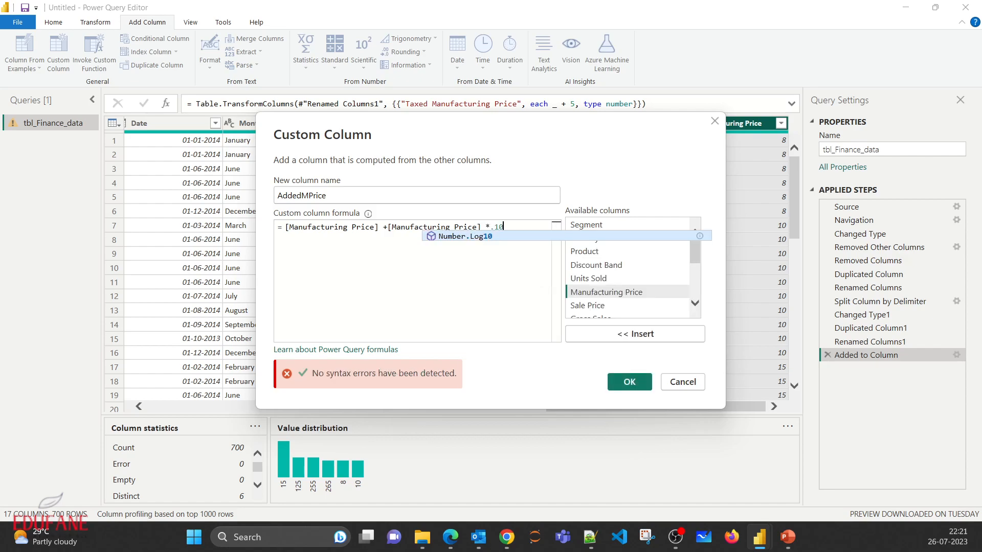
left_click(630, 382)
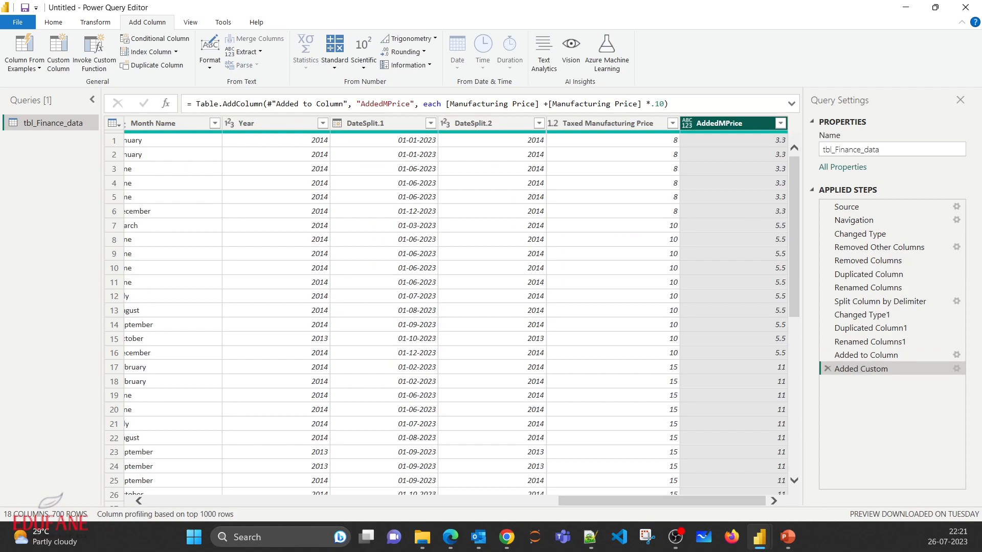
- Compare the values of the AddedMPrice column with those in the Taxed Manufacturing Price and original Manufacturing Price columns
left_click(608, 124)
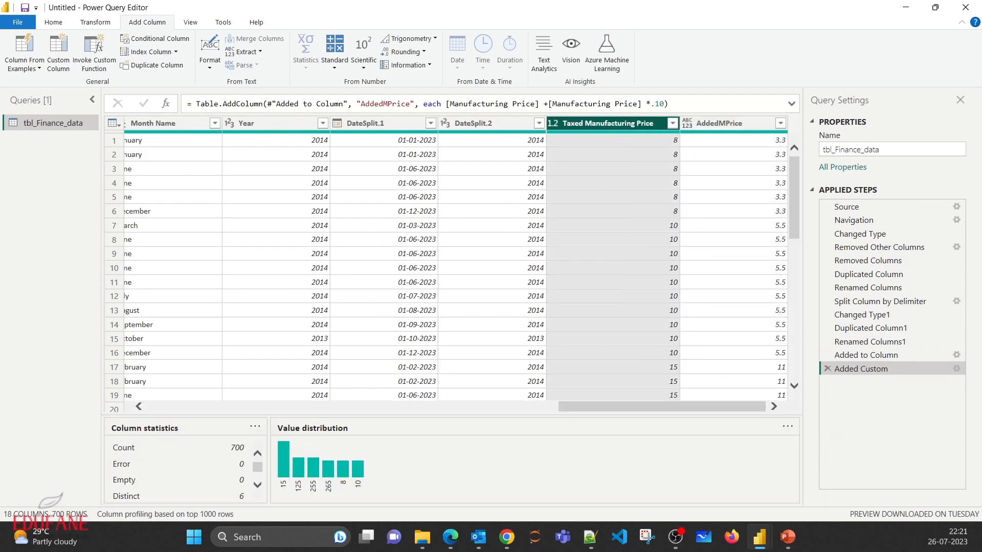
mouse_move(608, 130)
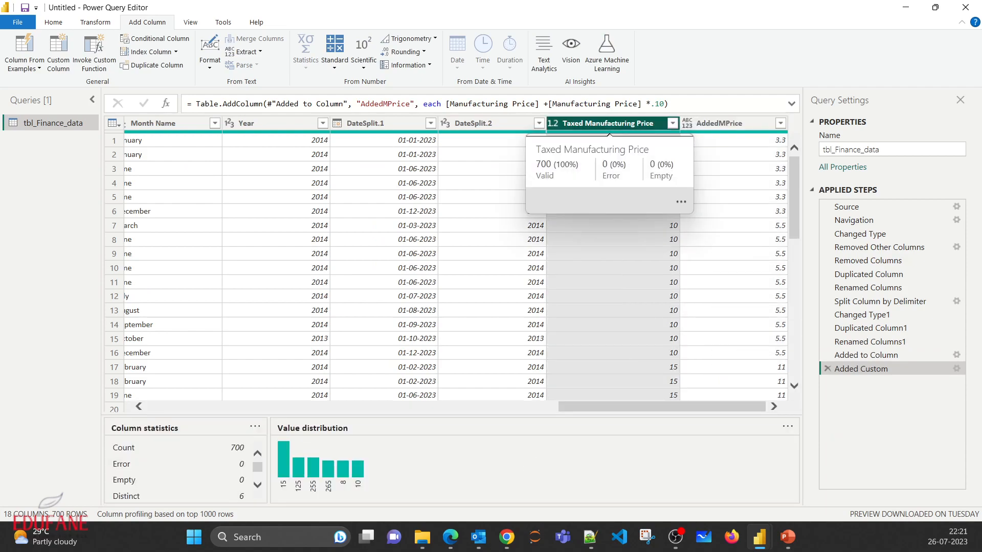
left_click(721, 124)
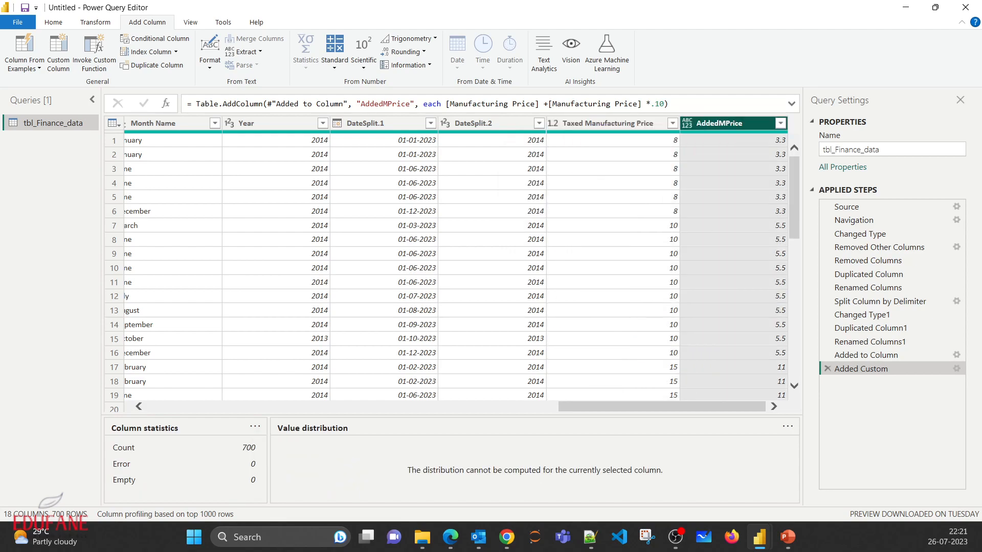
left_click_drag(705, 407, 428, 407)
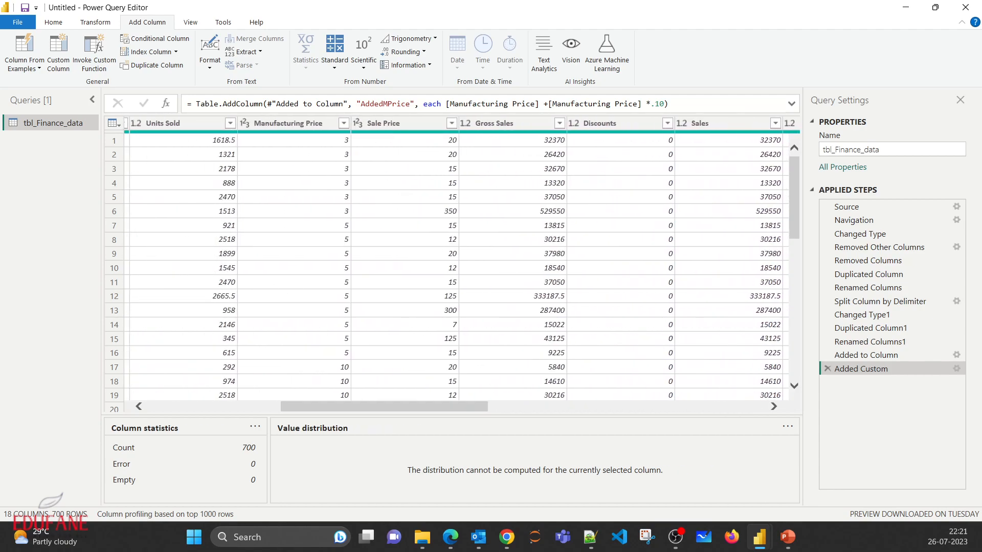
left_click(300, 140)
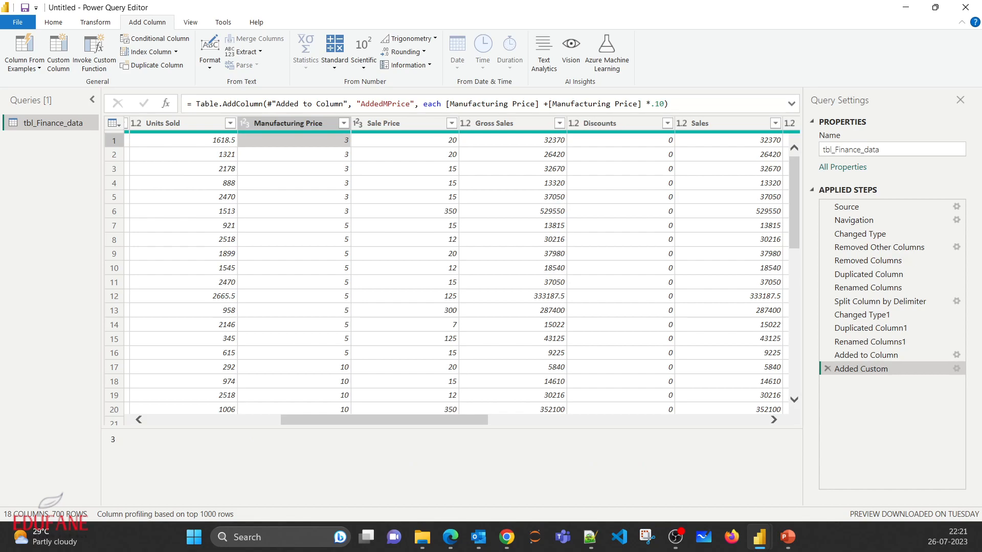
left_click_drag(384, 420, 663, 420)
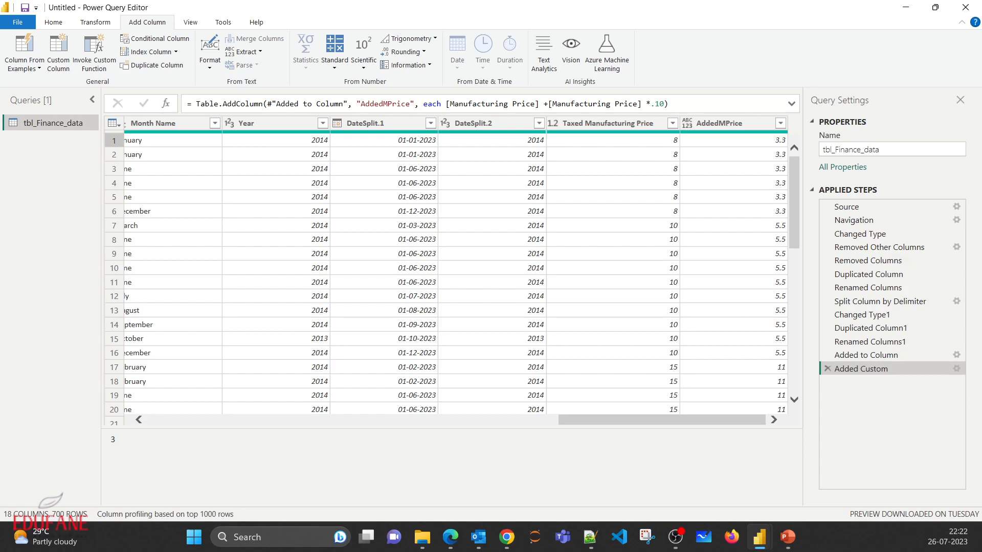
left_click_drag(662, 420, 251, 420)
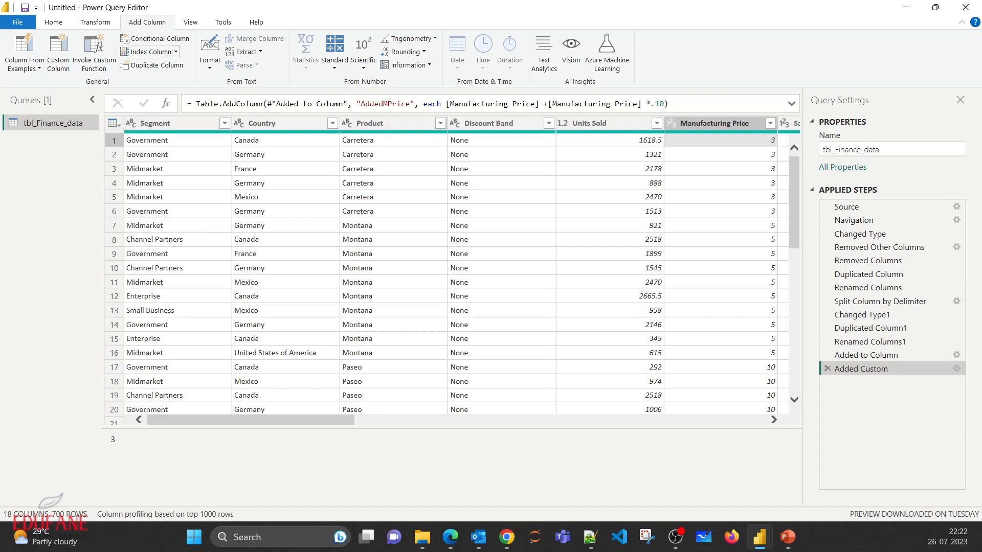
- Transform the text of the Product column to UPPERCASE
left_click(96, 22)
key("alt+Tab")
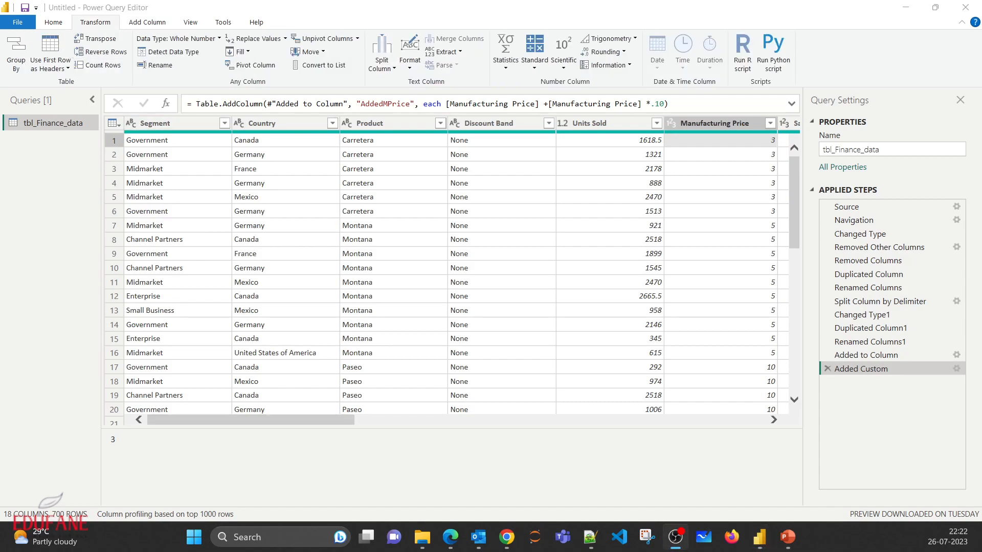
key("alt+Tab")
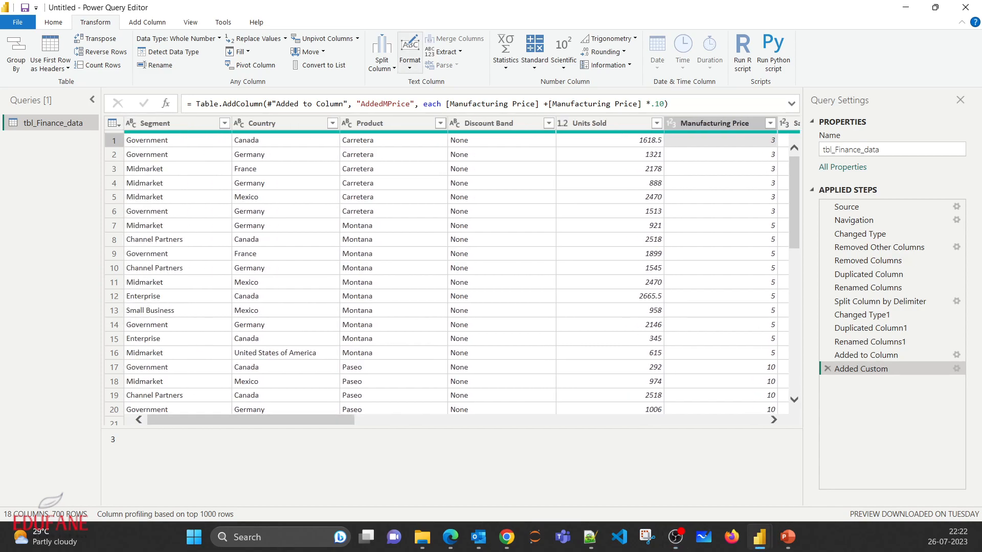
left_click(409, 52)
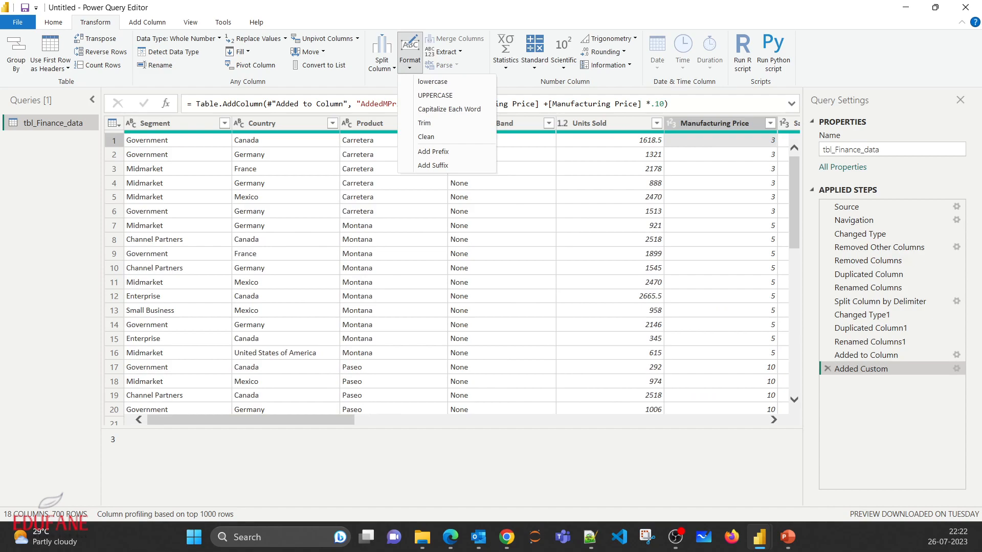
key("Escape")
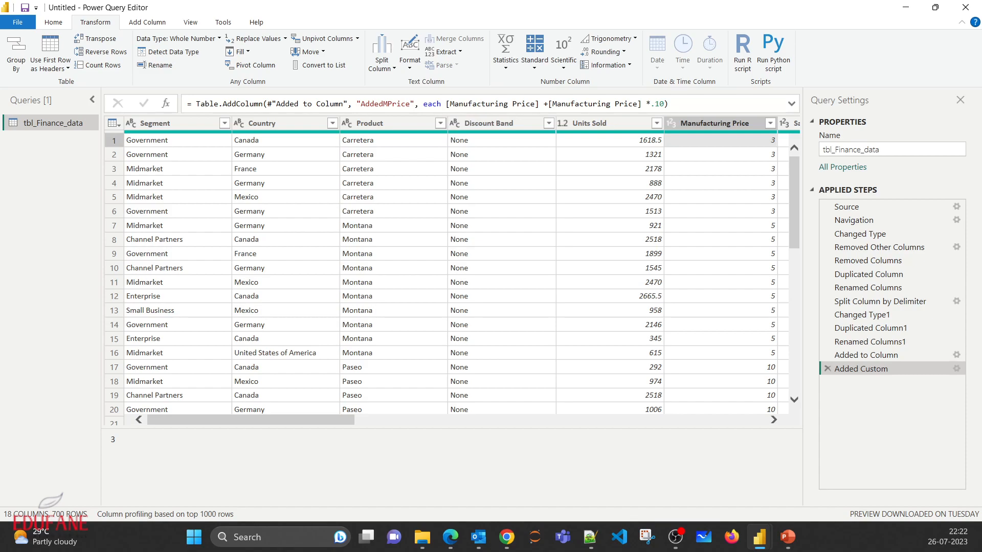
scroll(450, 272, "right", 3)
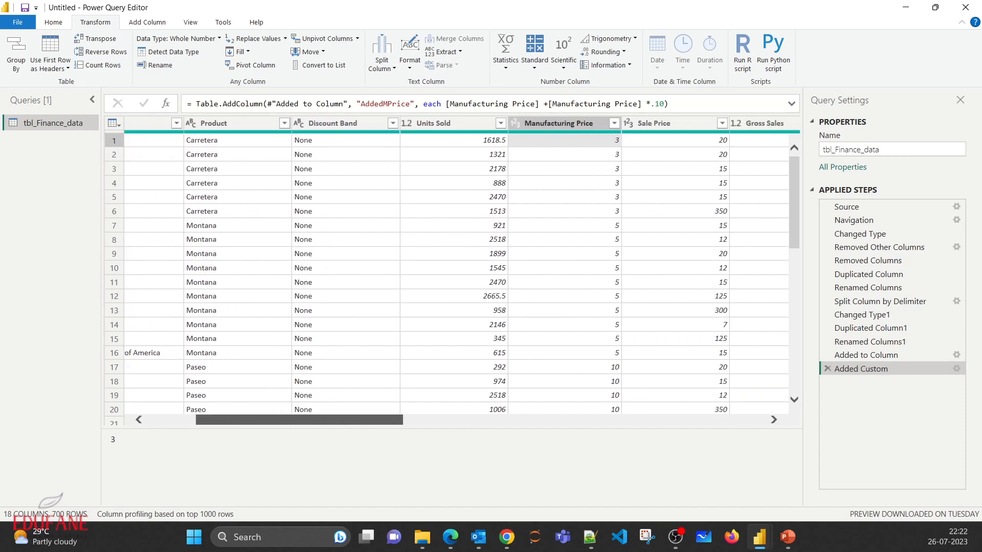
scroll(450, 271, "left", 3)
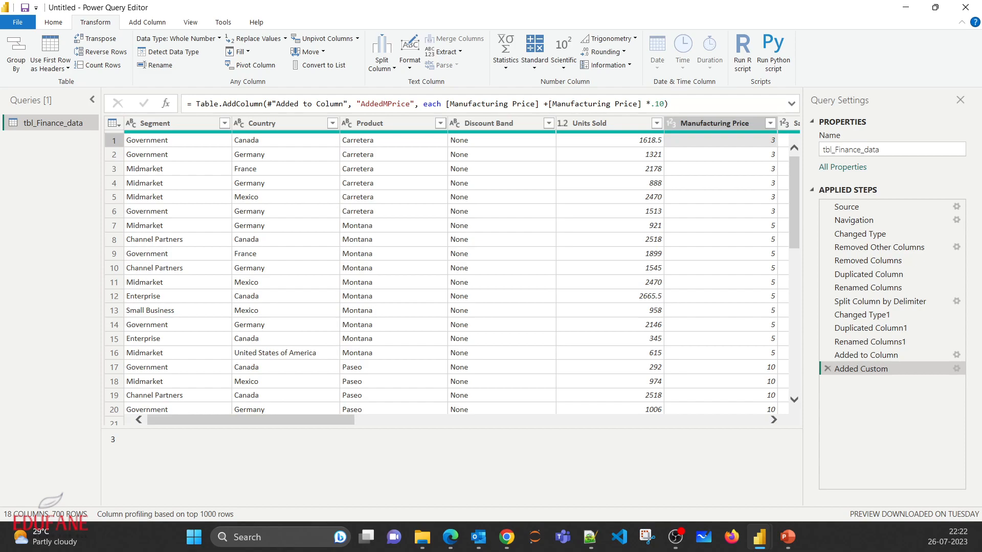
scroll(450, 271, "right", 12)
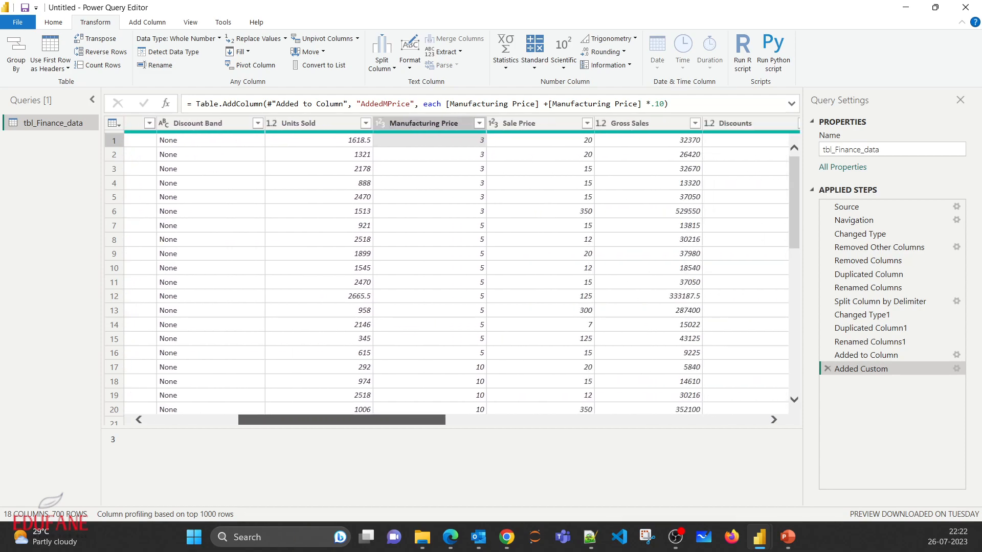
scroll(450, 271, "right", 12)
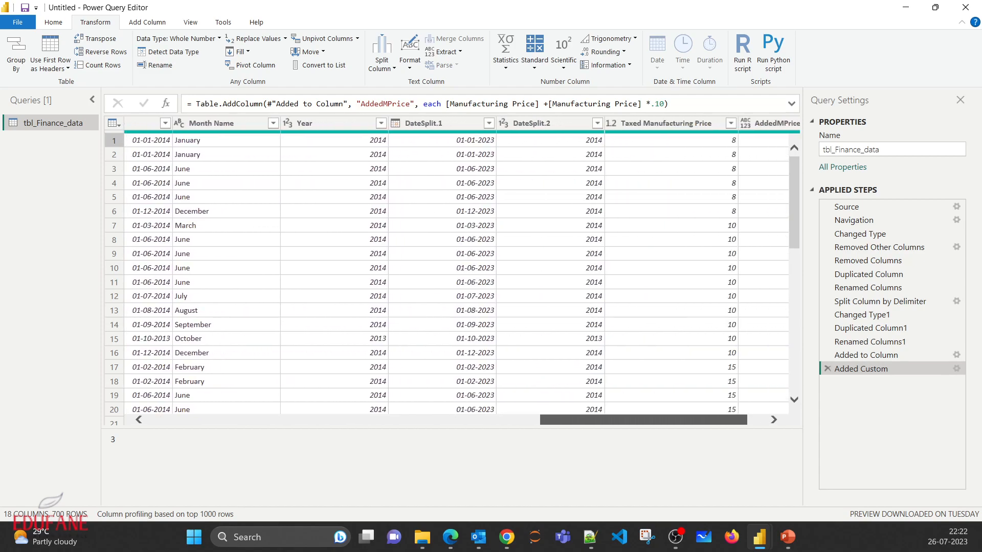
scroll(450, 271, "left", 12)
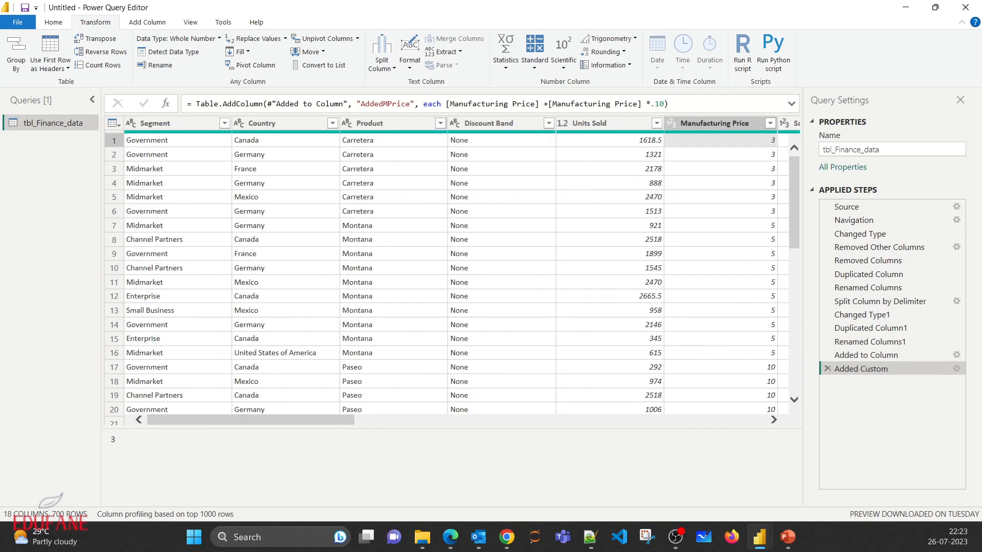
left_click(381, 124)
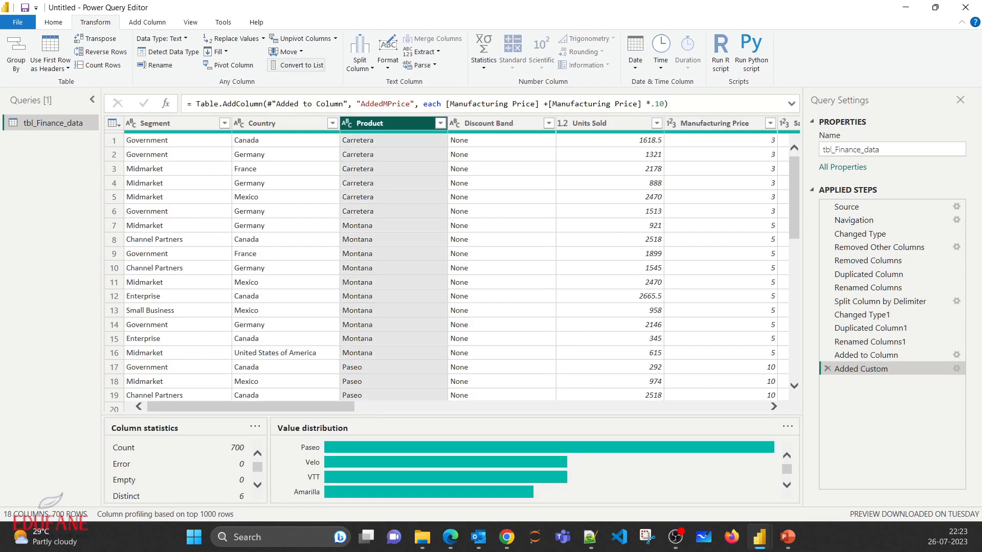
left_click(387, 54)
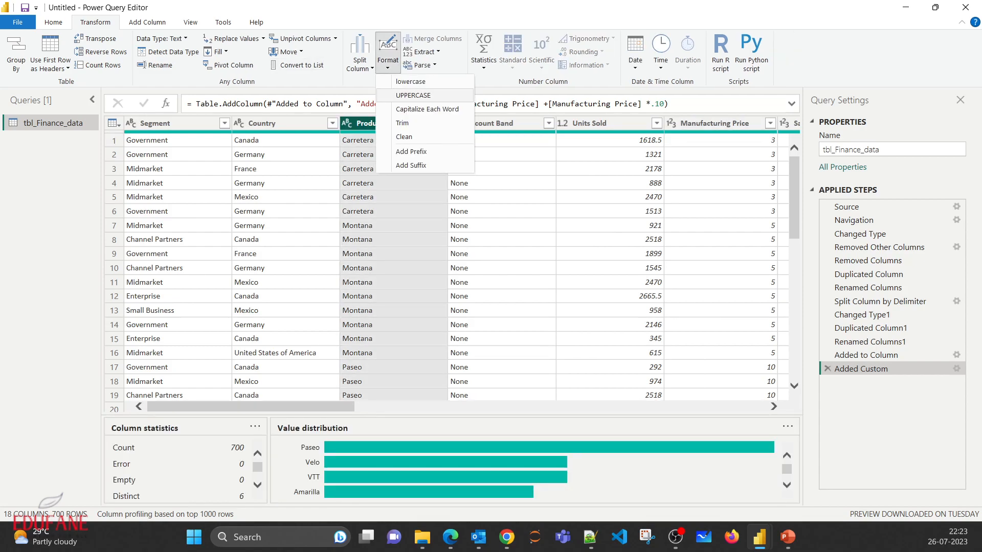
left_click(414, 95)
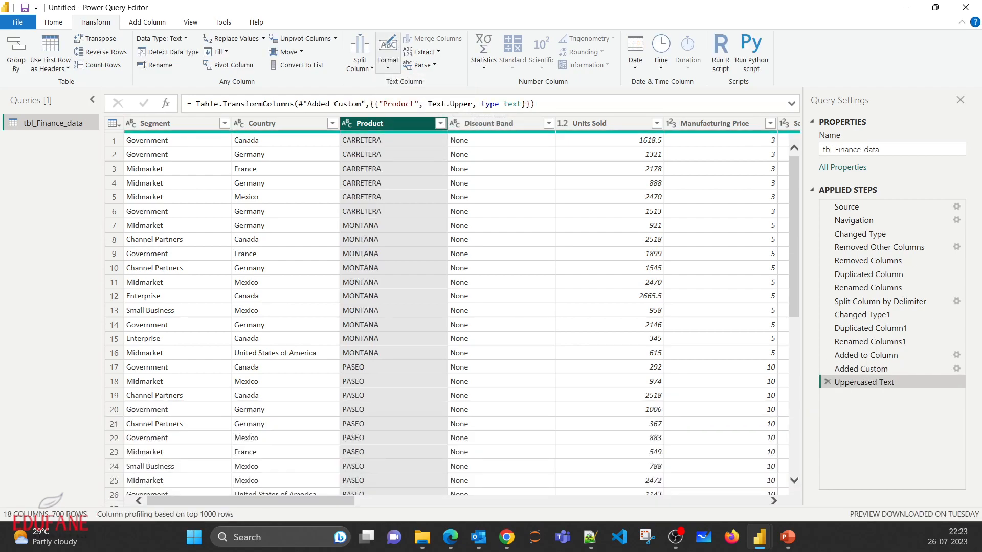
- Transform the Product column's text to lowercase, and apply the Capitalize Each Word format to it
left_click(388, 51)
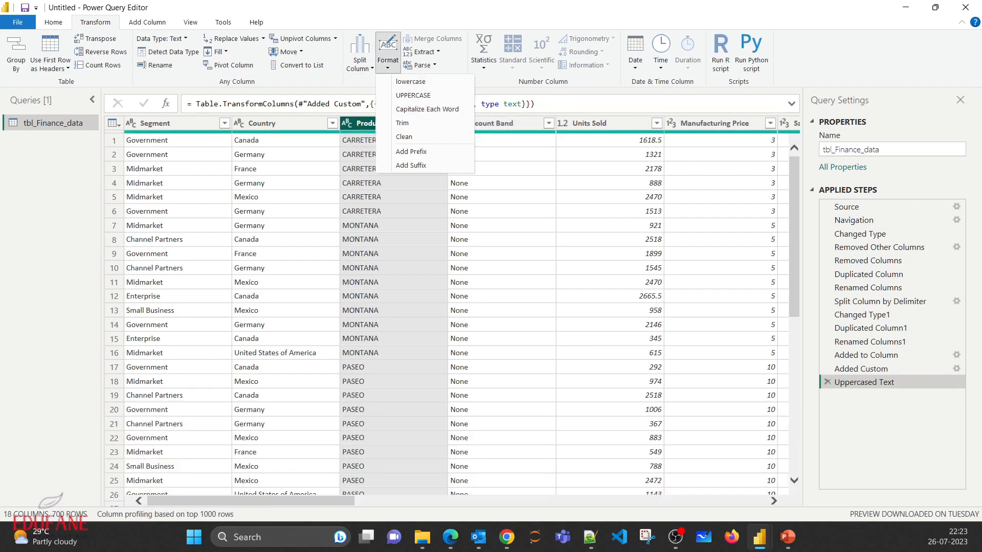
left_click(409, 82)
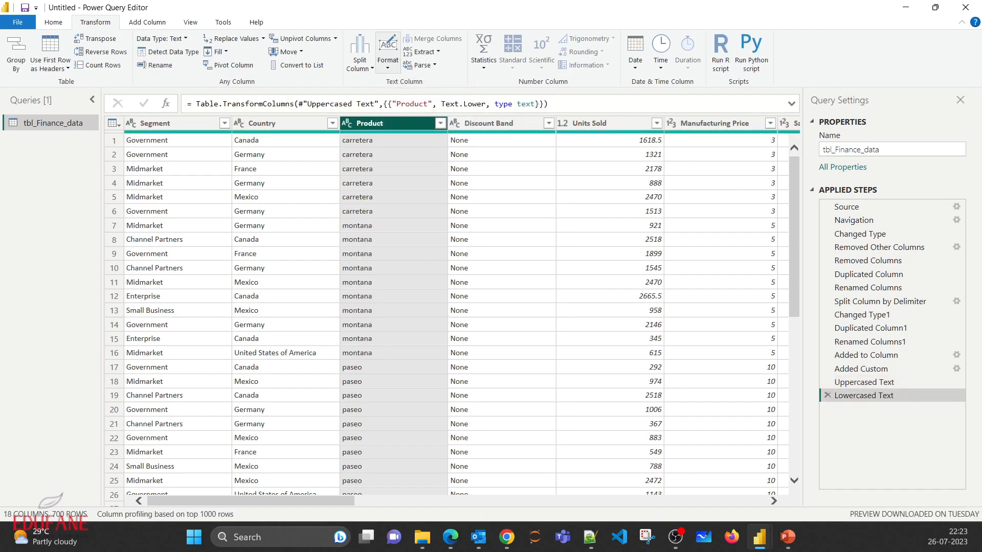
left_click(387, 51)
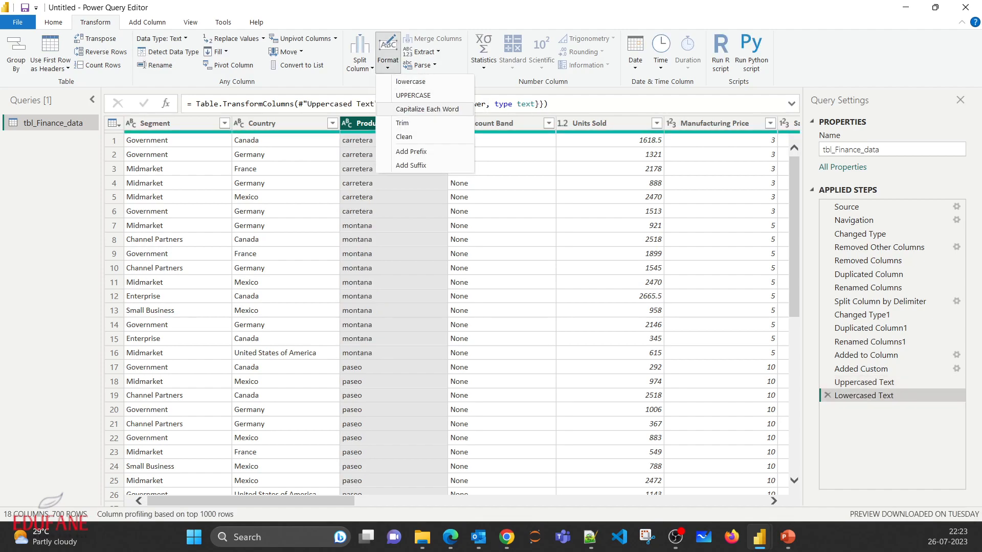
left_click(427, 109)
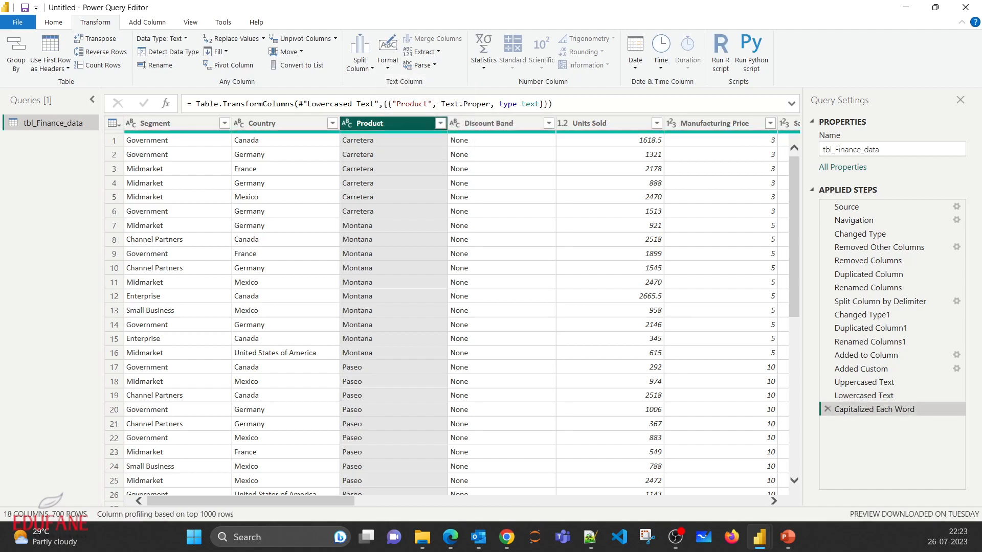
left_click(393, 197)
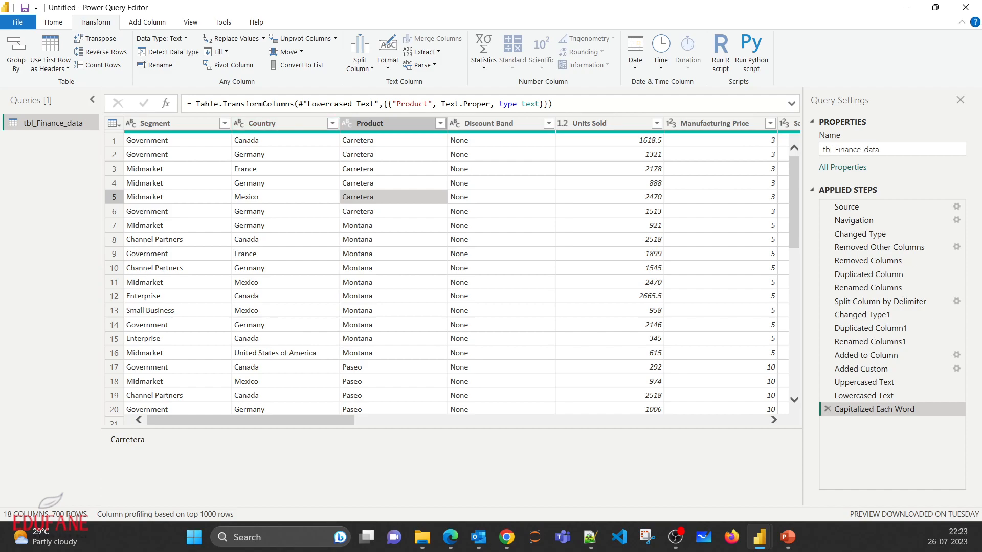
left_click(393, 169)
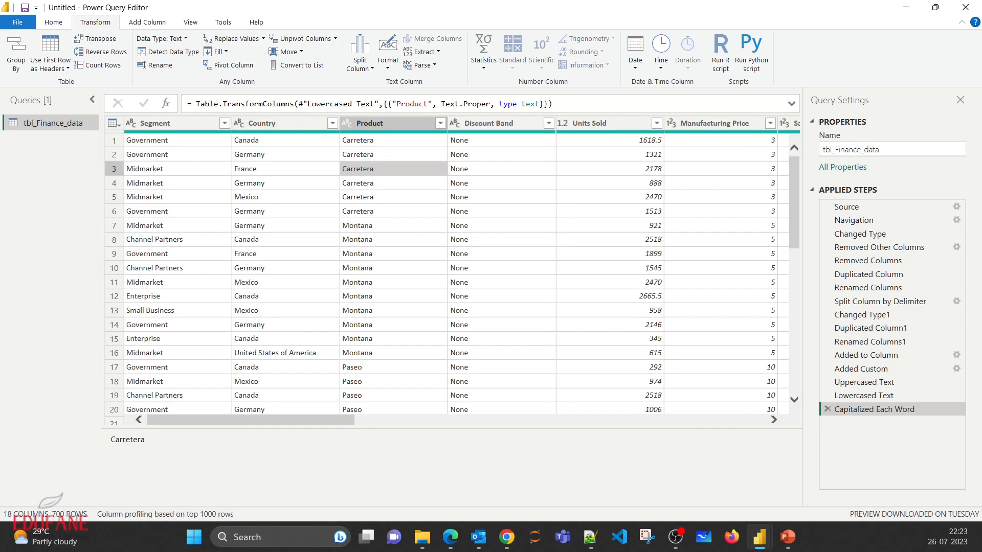
left_click_drag(251, 420, 427, 420)
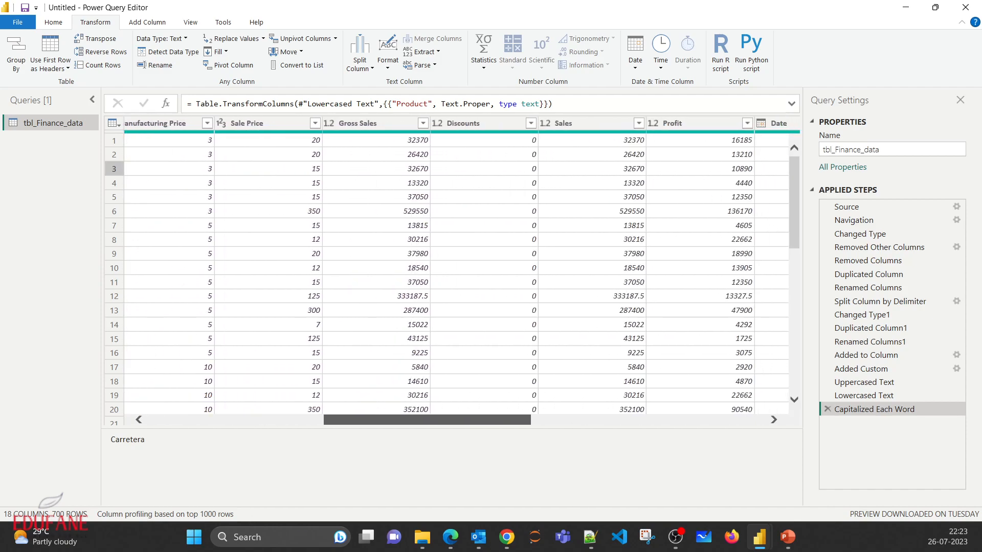
scroll(450, 271, "right", 10)
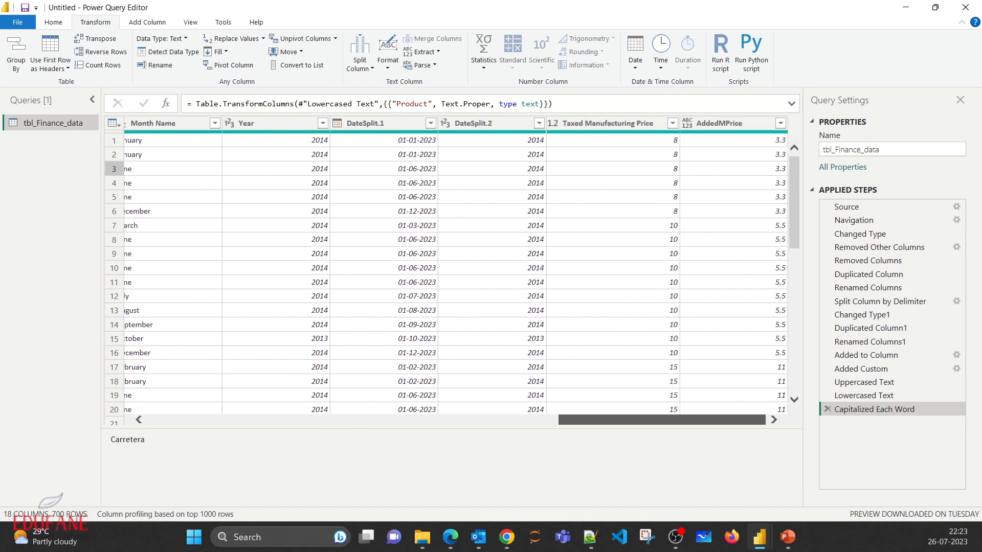
- Replace the value Vtt with ABCD in the Product column and check the affected rows
scroll(450, 271, "left", 10)
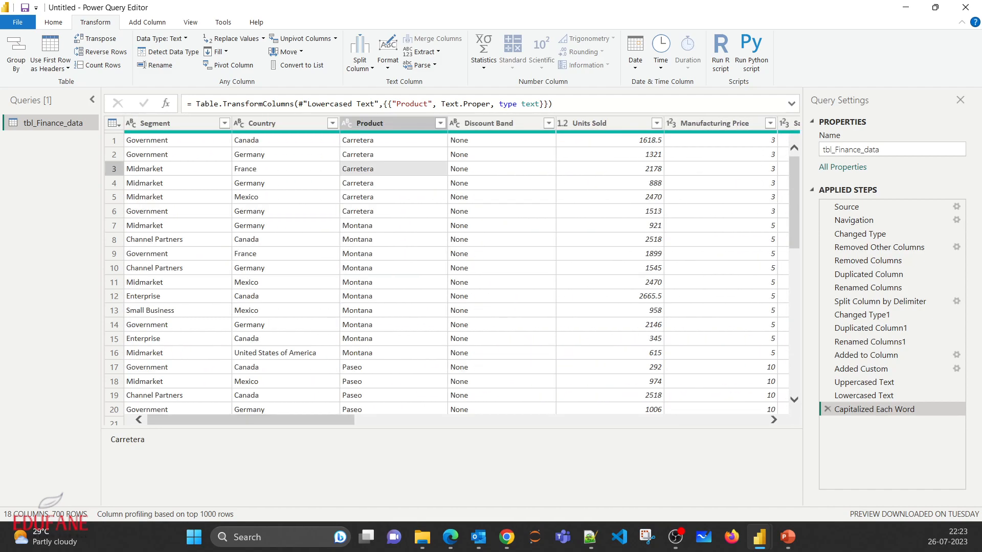
scroll(450, 271, "down", 5)
scroll(450, 271, "down", 8)
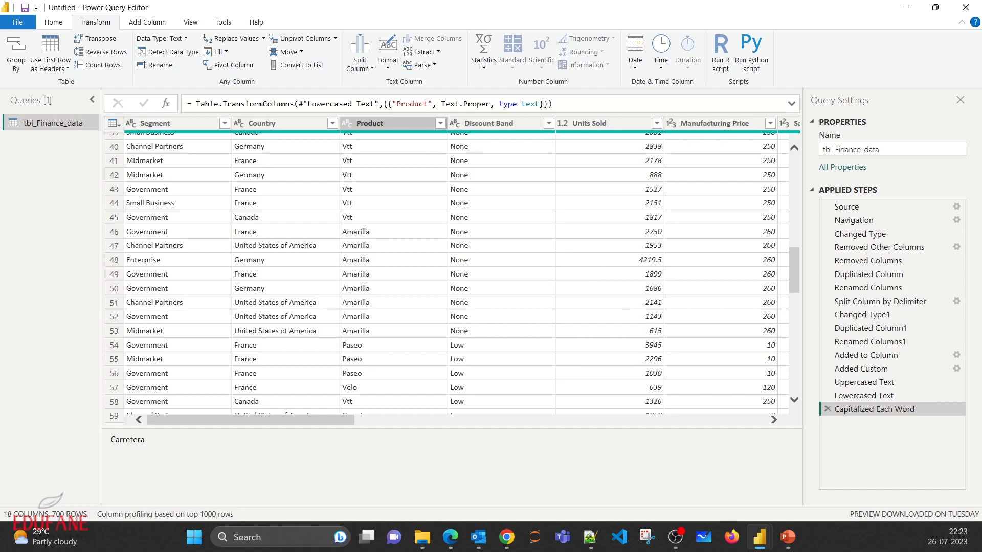
left_click(393, 175)
scroll(393, 175, "up", 4)
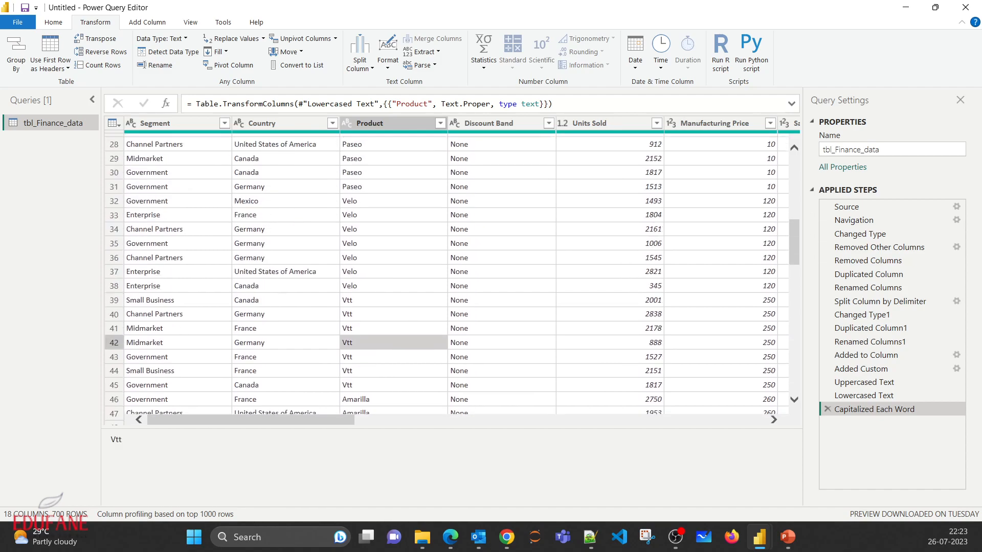
scroll(393, 217, "down", 2)
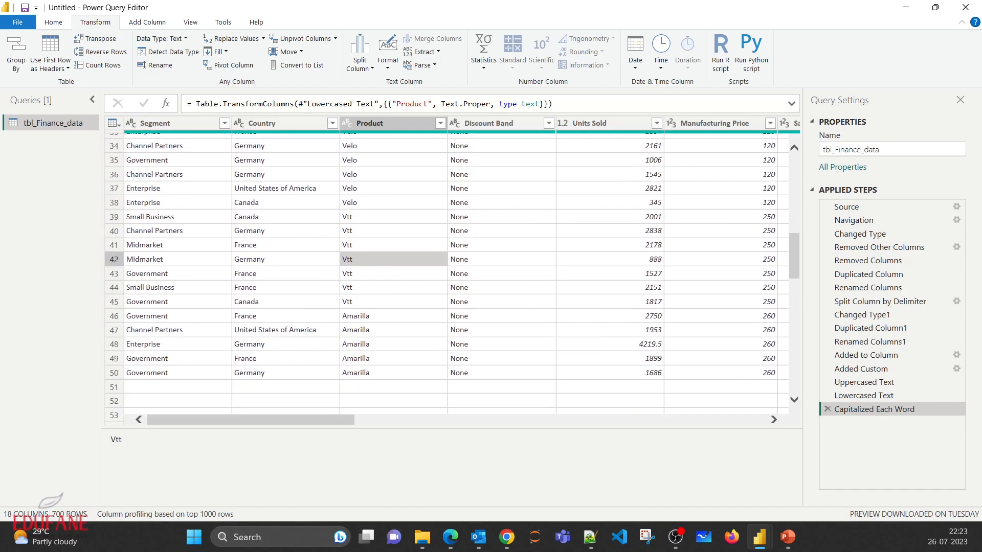
left_click(392, 217)
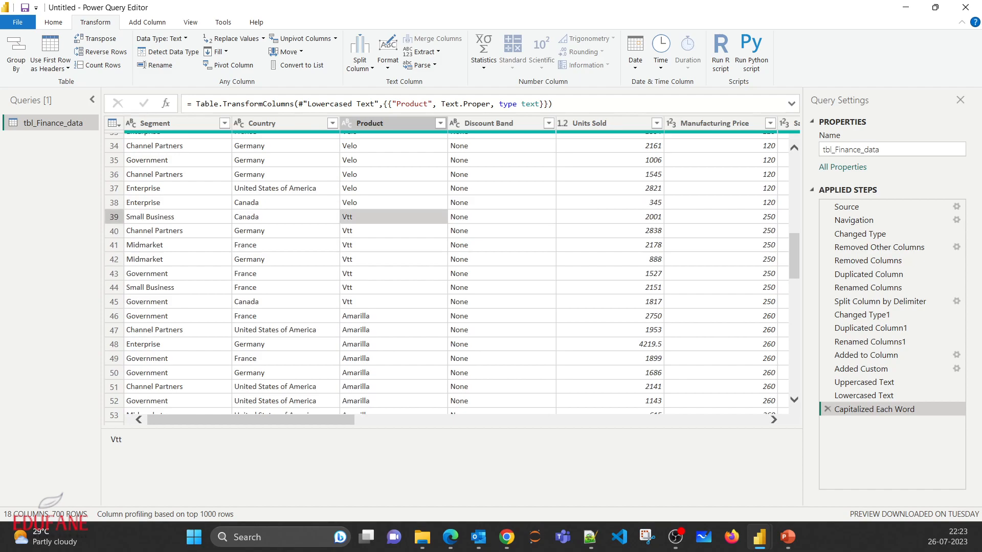
left_click(385, 123)
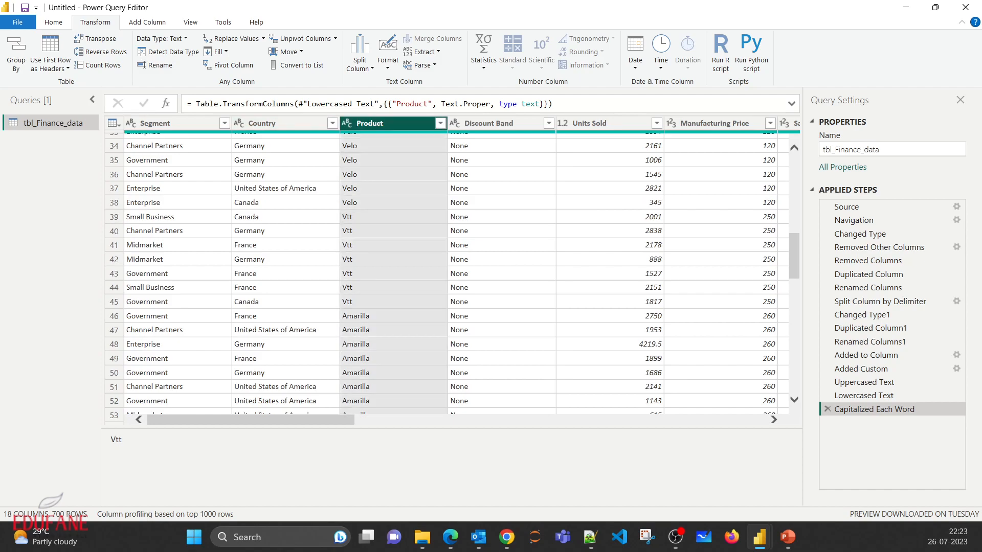
left_click(233, 38)
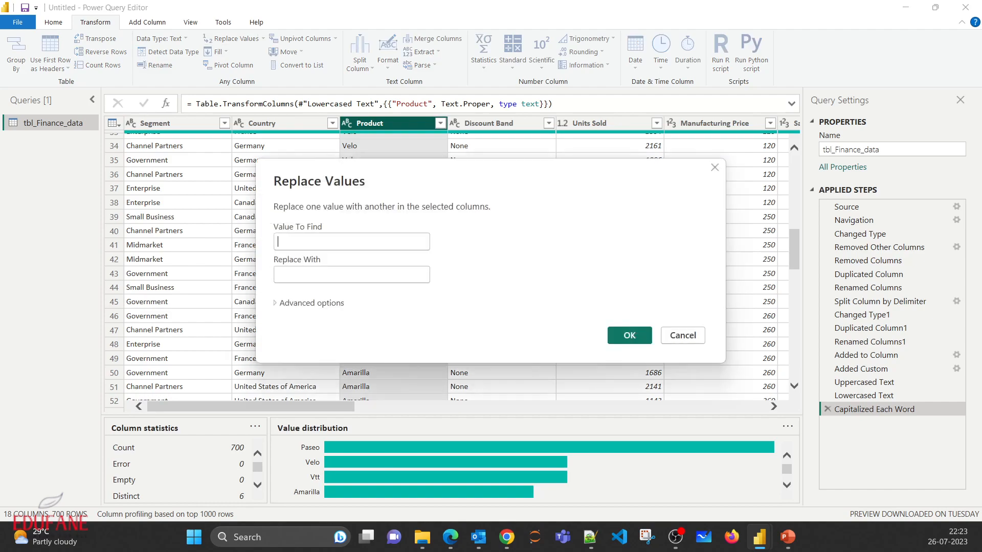
type("Vtt")
left_click(351, 275)
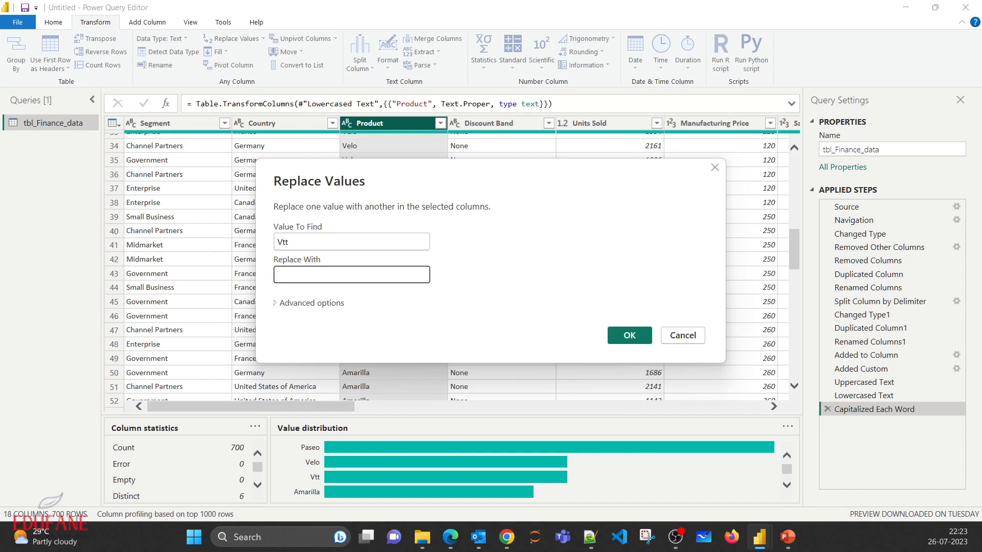
type("ABCD")
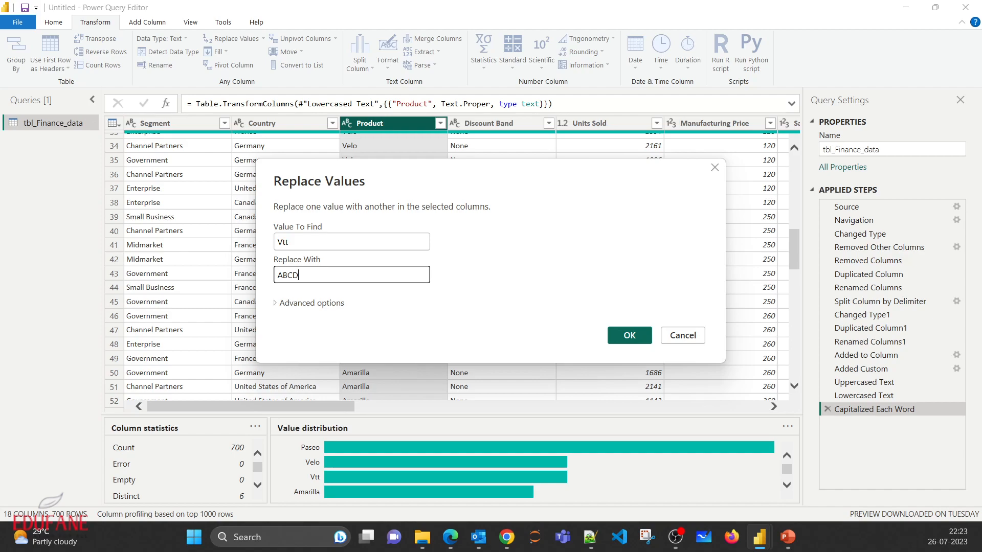
left_click(629, 335)
scroll(450, 312, "down", 8)
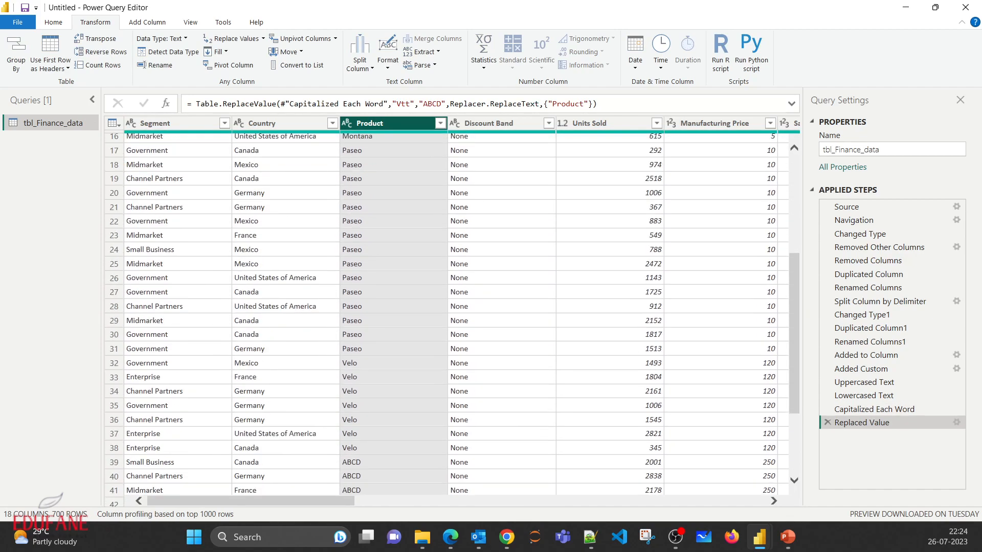
left_click(393, 332)
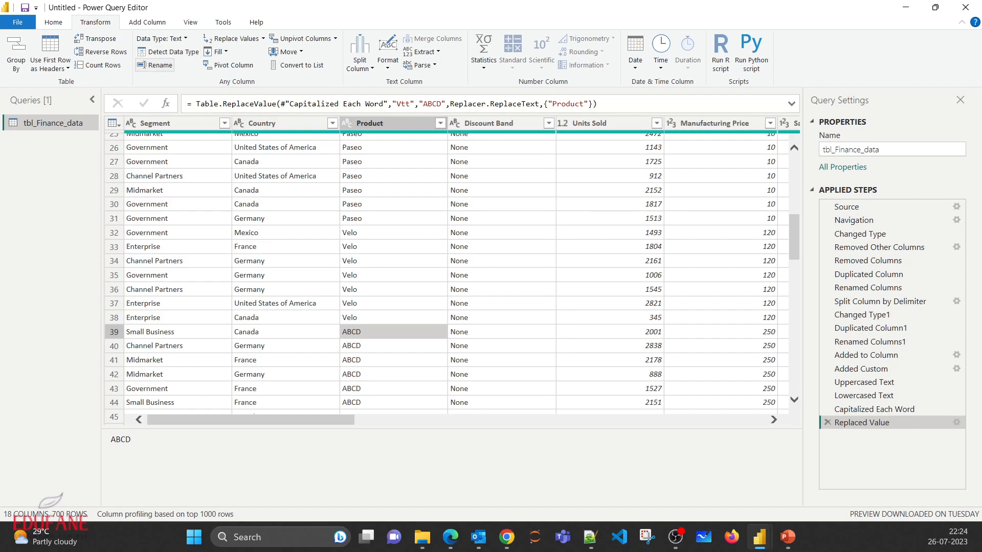
left_click(160, 66)
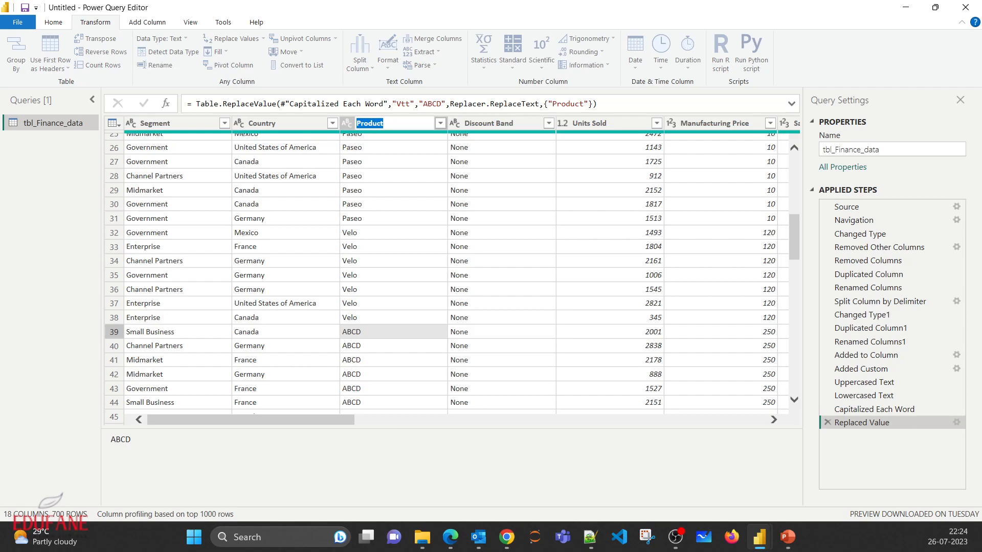
key("Escape")
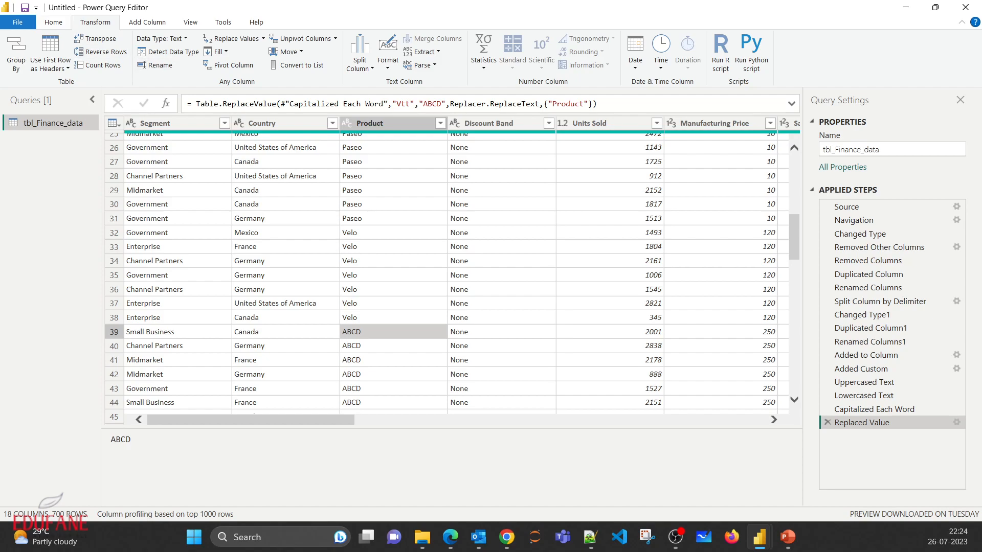
left_click(54, 23)
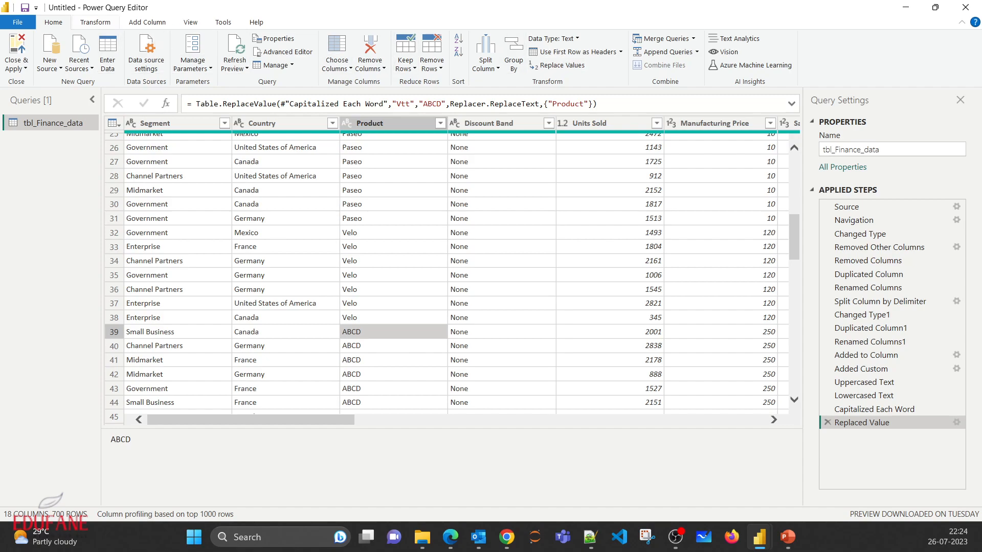
left_click(95, 23)
left_click(147, 23)
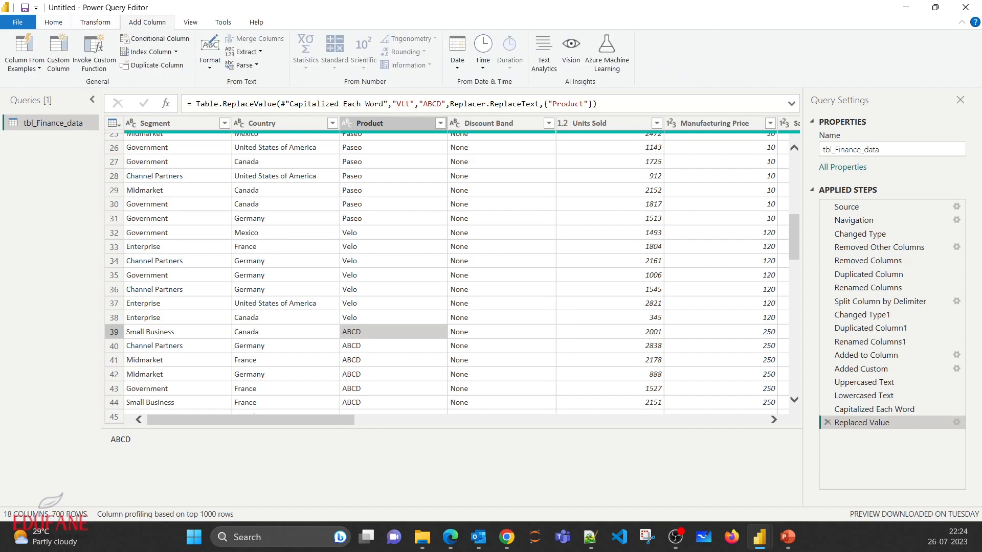
- Examine the available options for closing the query editor and applying the changes
left_click(54, 23)
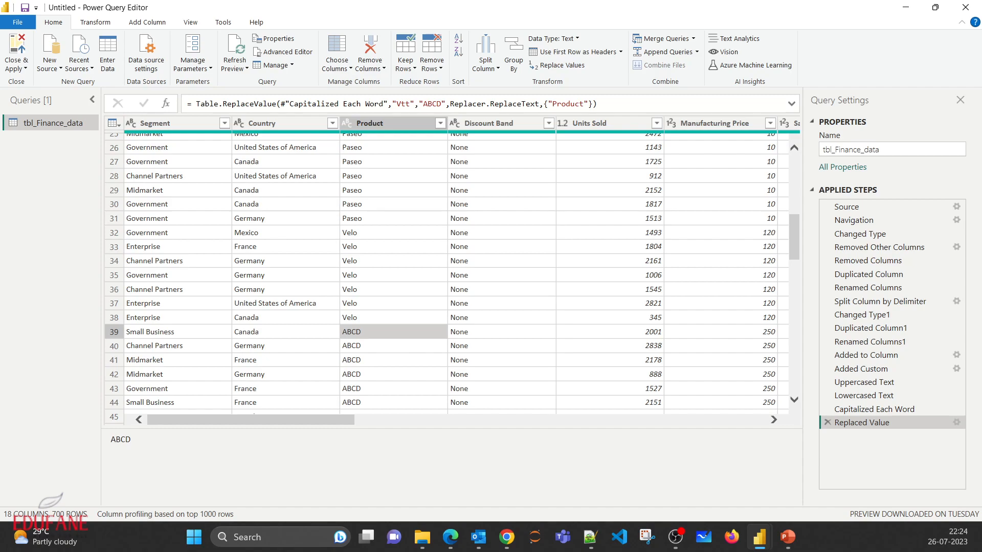
left_click(15, 65)
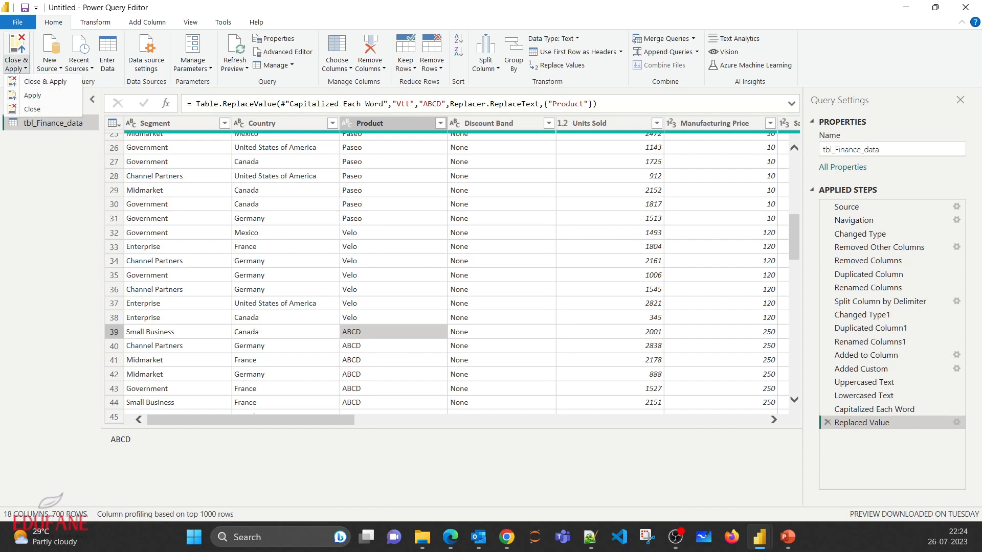
left_click(32, 108)
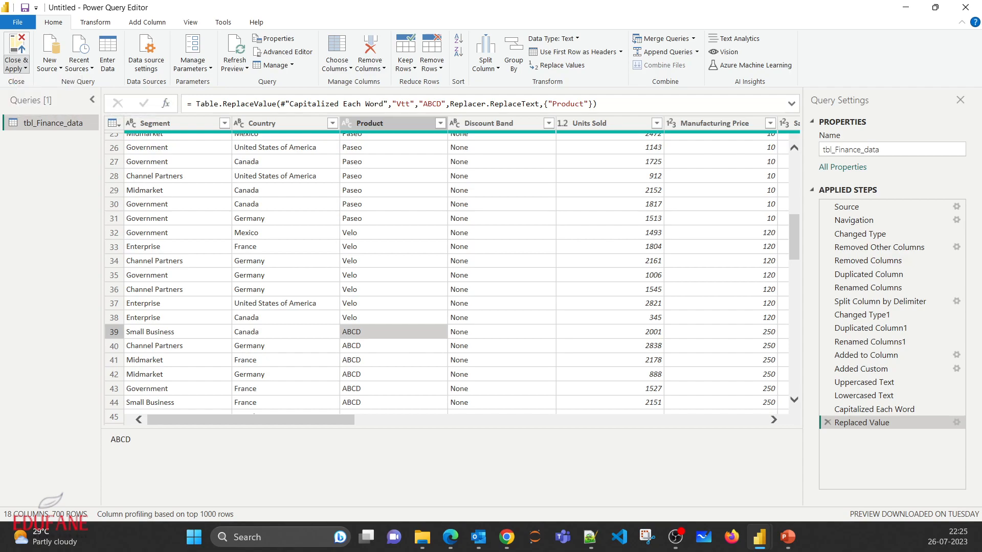